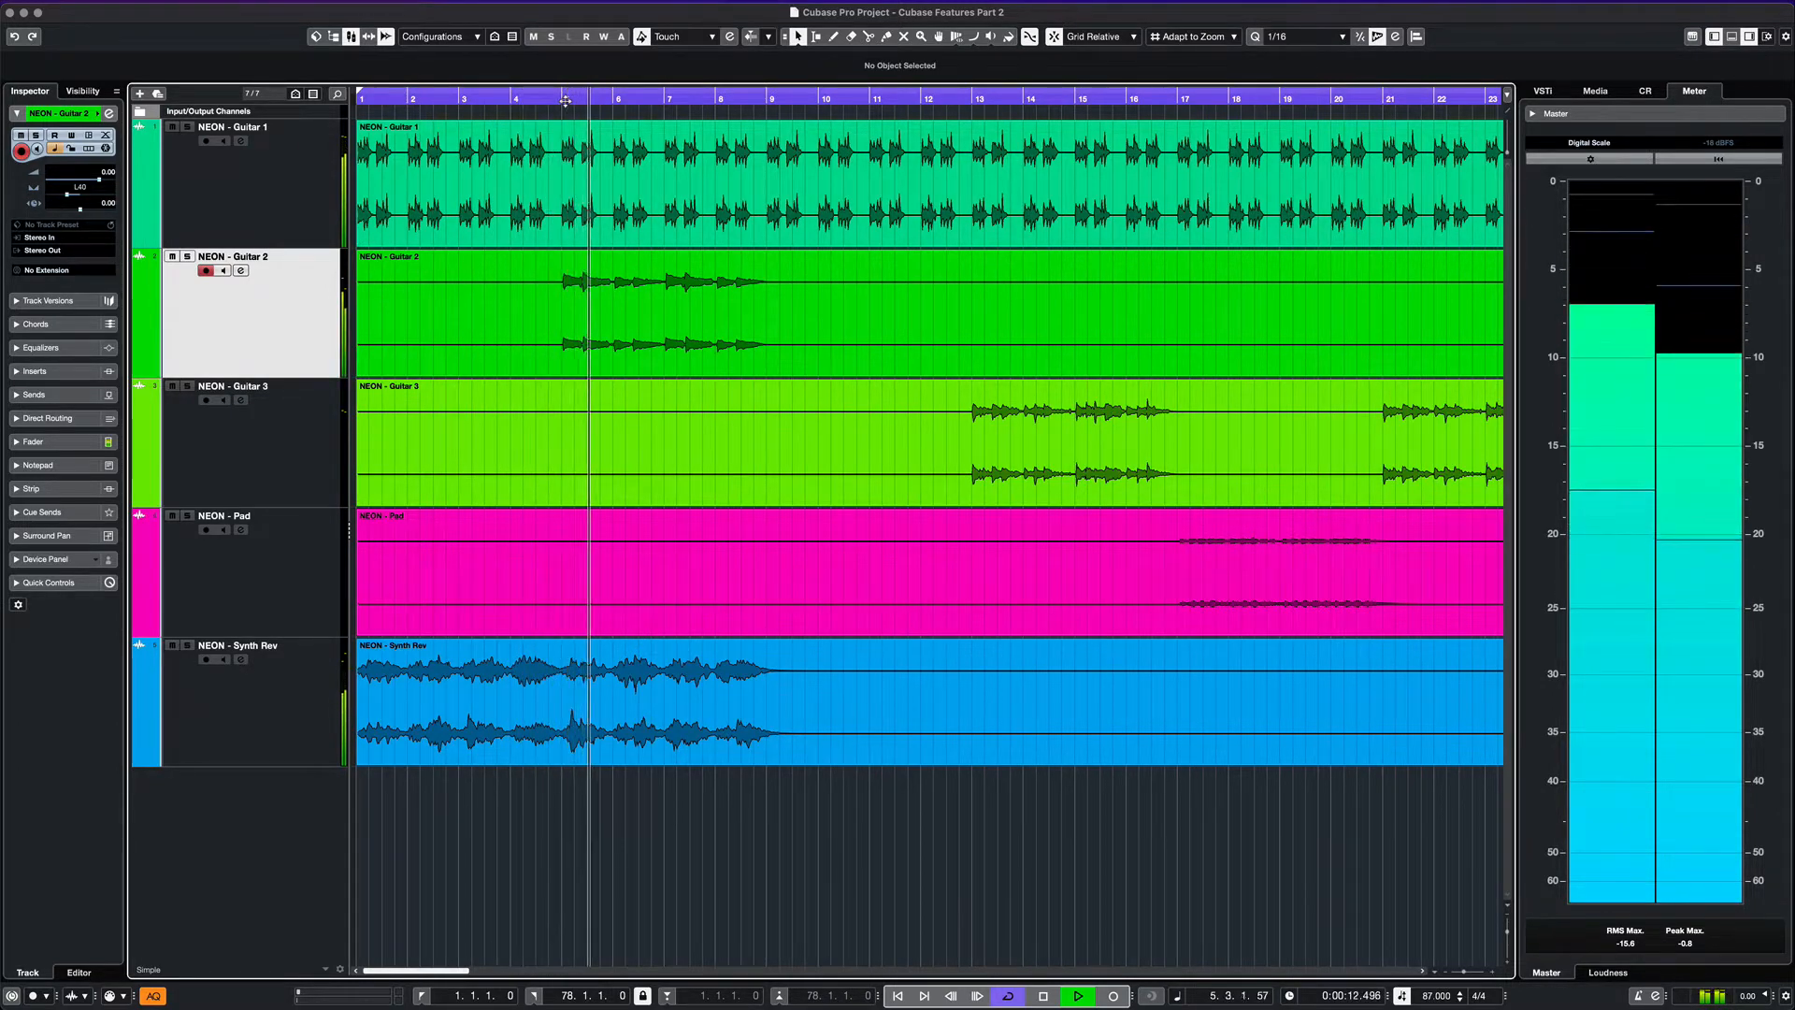
Step: Solo the Guitar 2 track to audition its part on its own, and stop playback
left_click(188, 257)
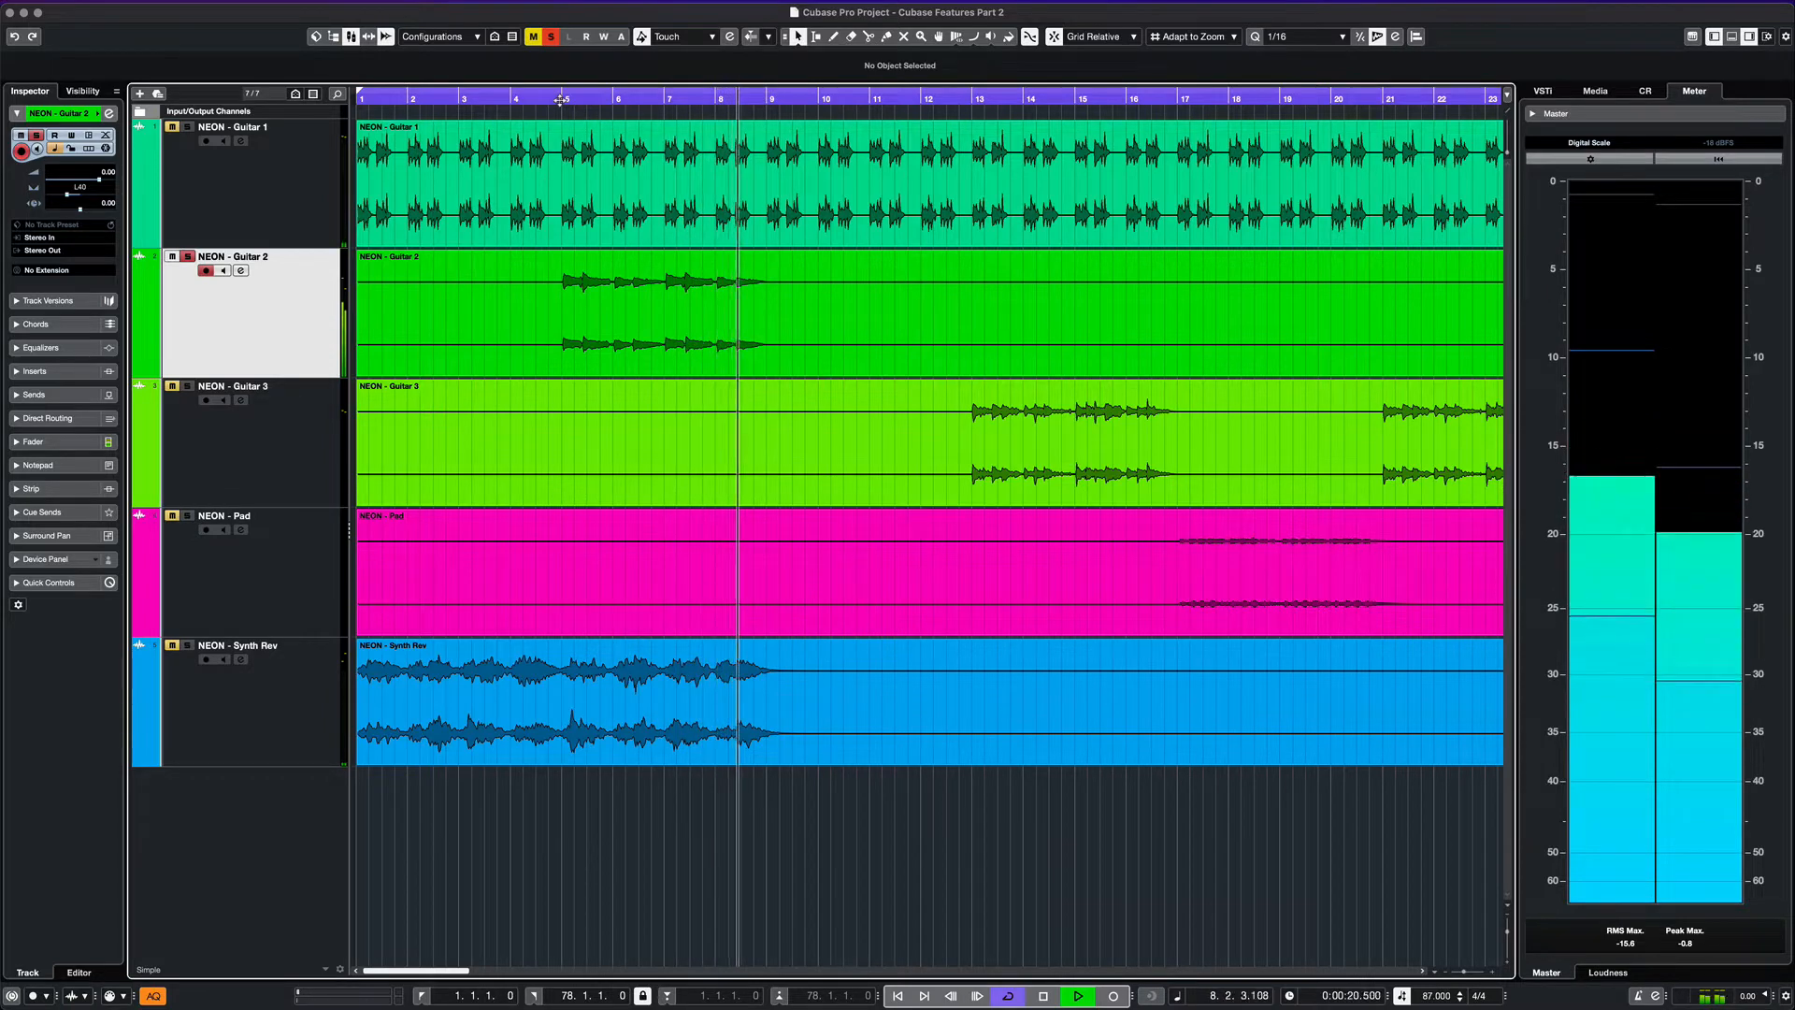
key("space")
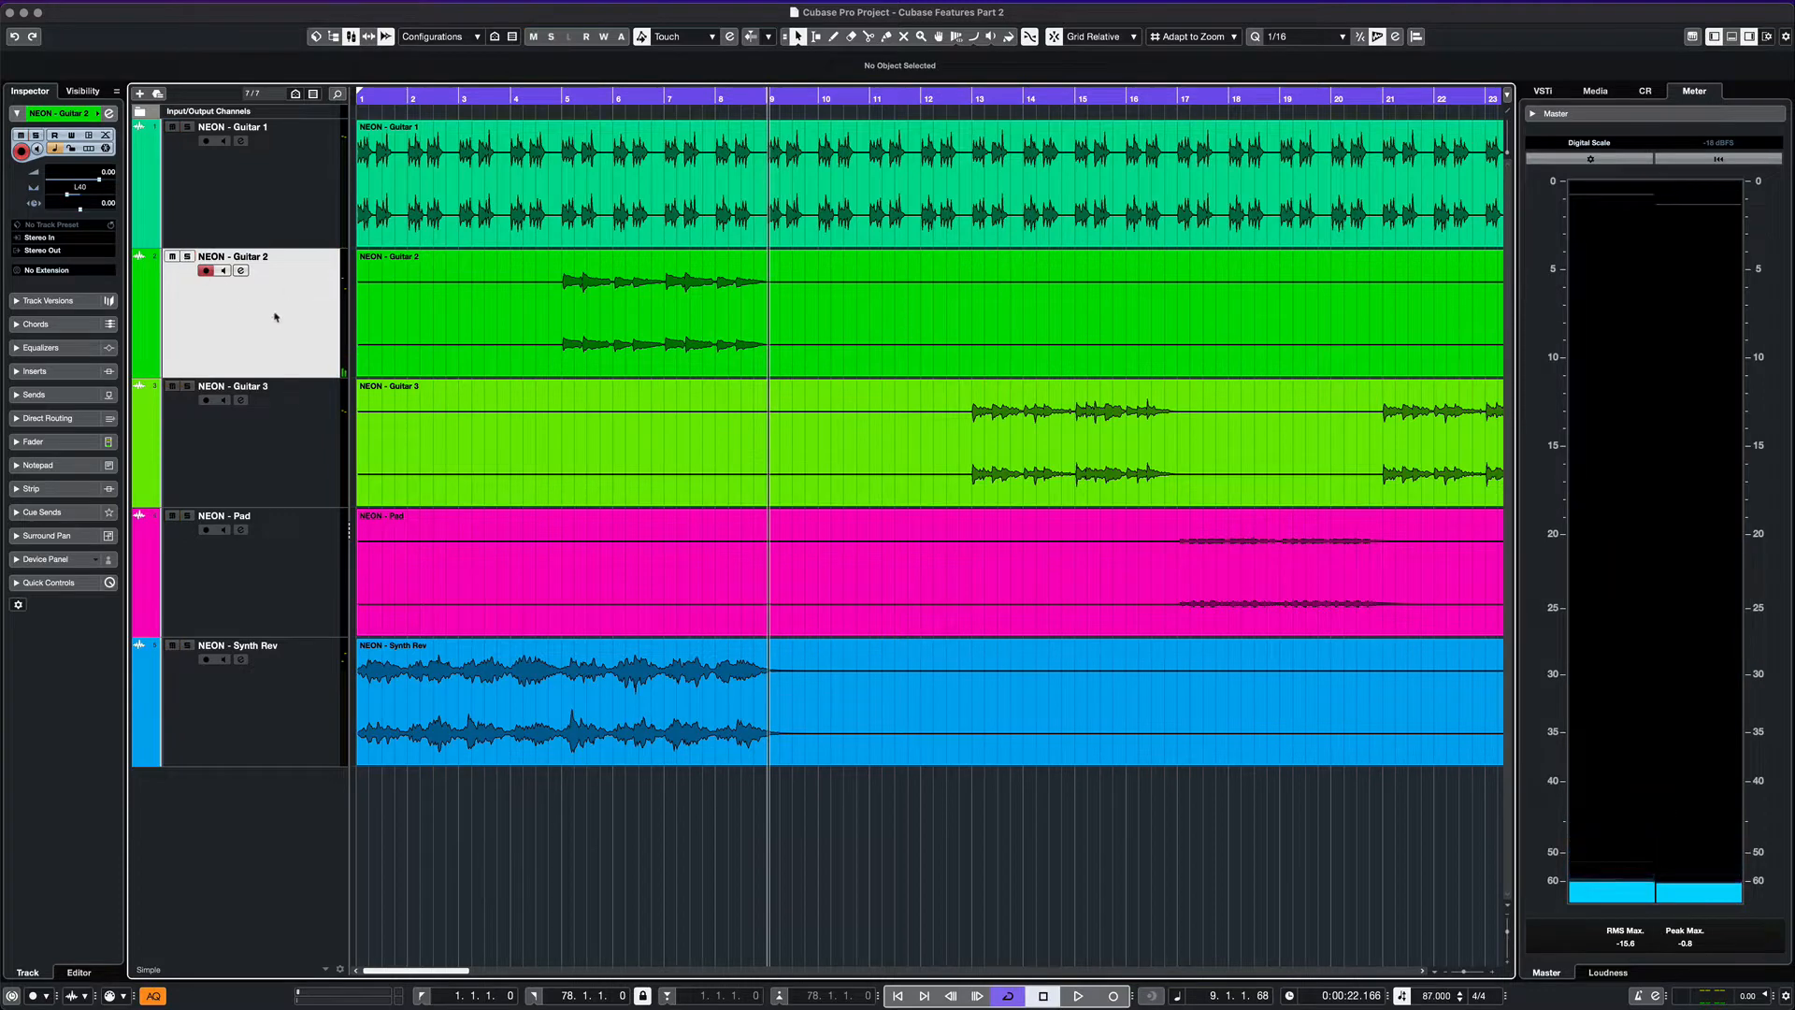
Step: Create warp markers from hitpoints on the Guitar 2 event using realtime processing
left_click(502, 323)
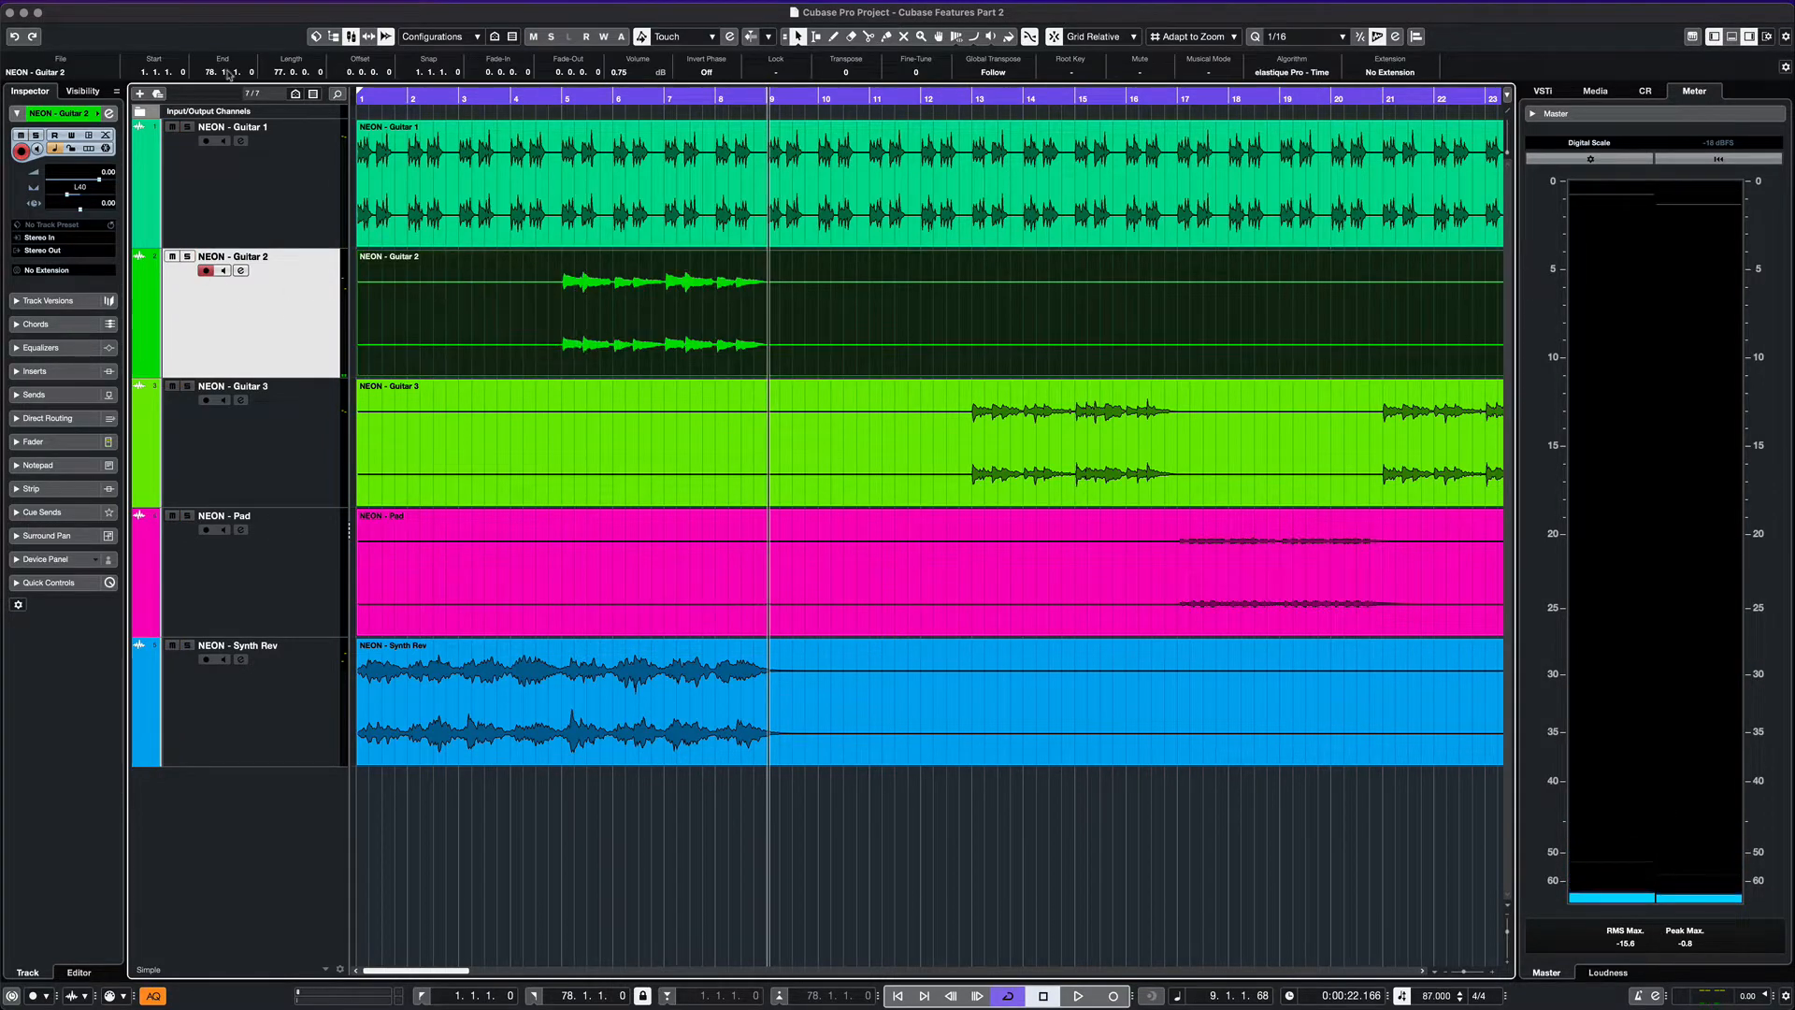
left_click(203, 2)
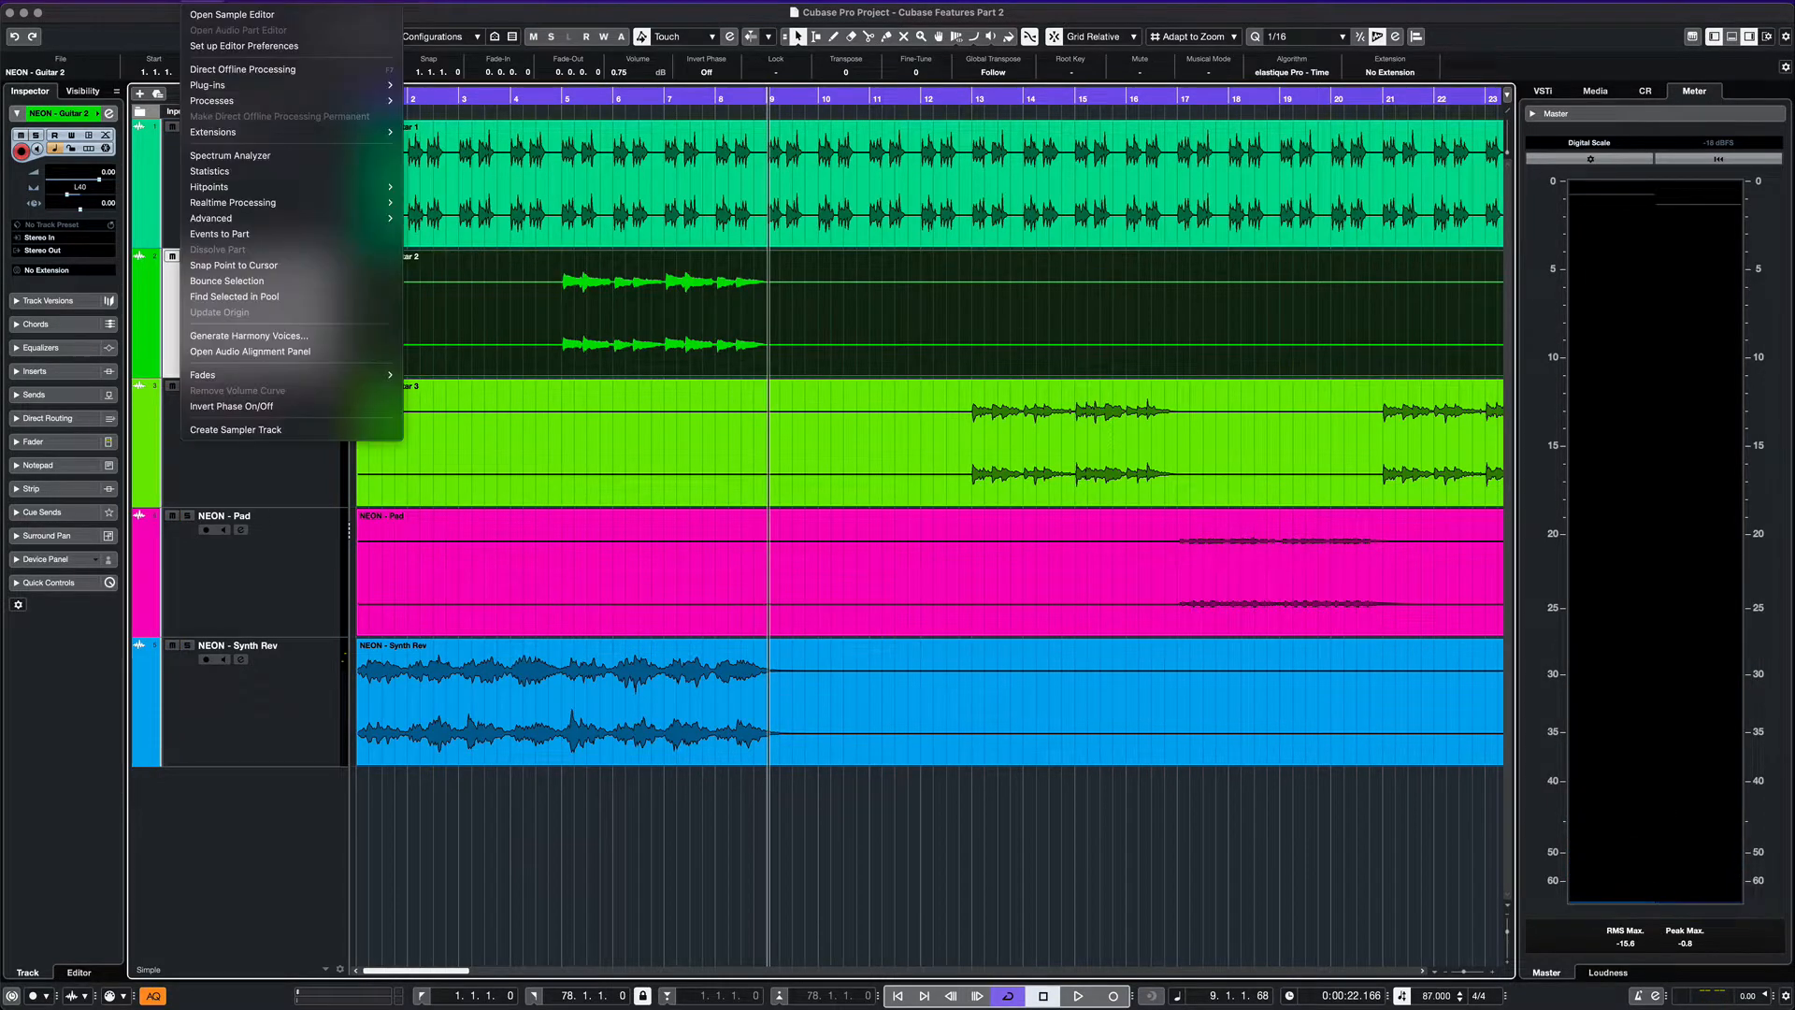
mouse_move(245, 204)
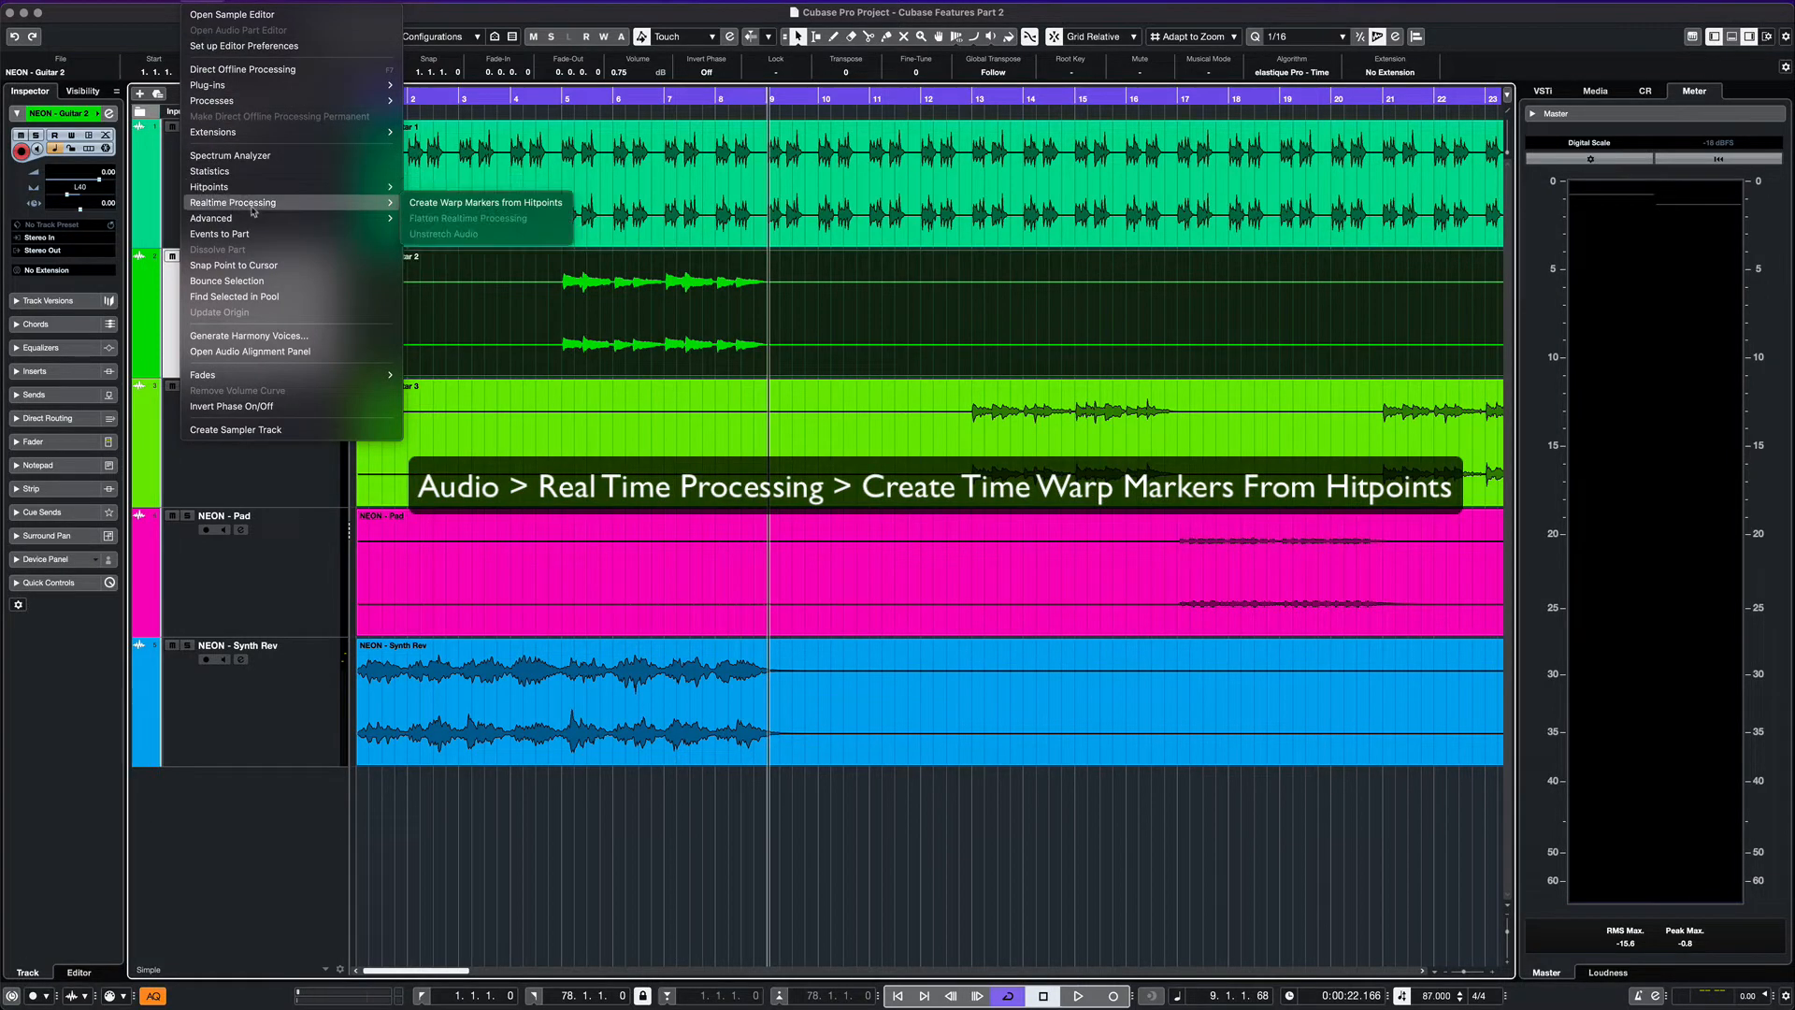
left_click(458, 206)
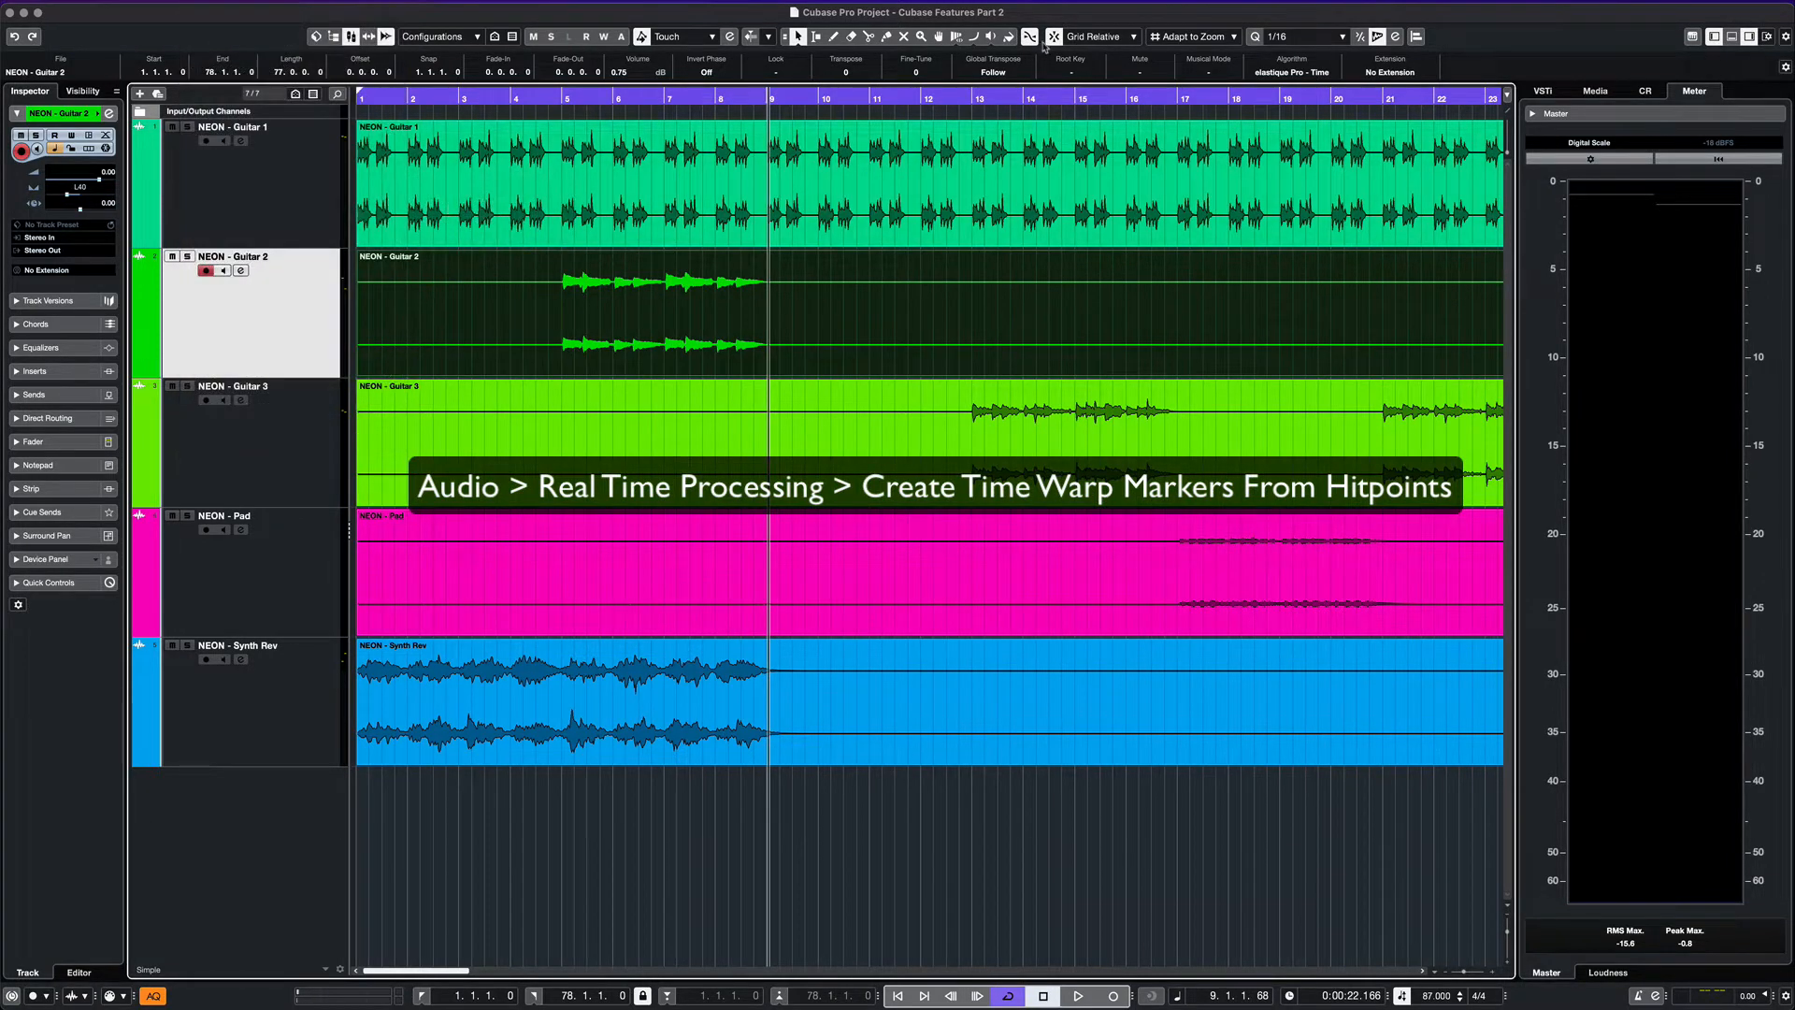
Step: Free-warp the Guitar 2 notes in the project window, placing warp markers on the hits across bars 6 to 8
left_click(954, 39)
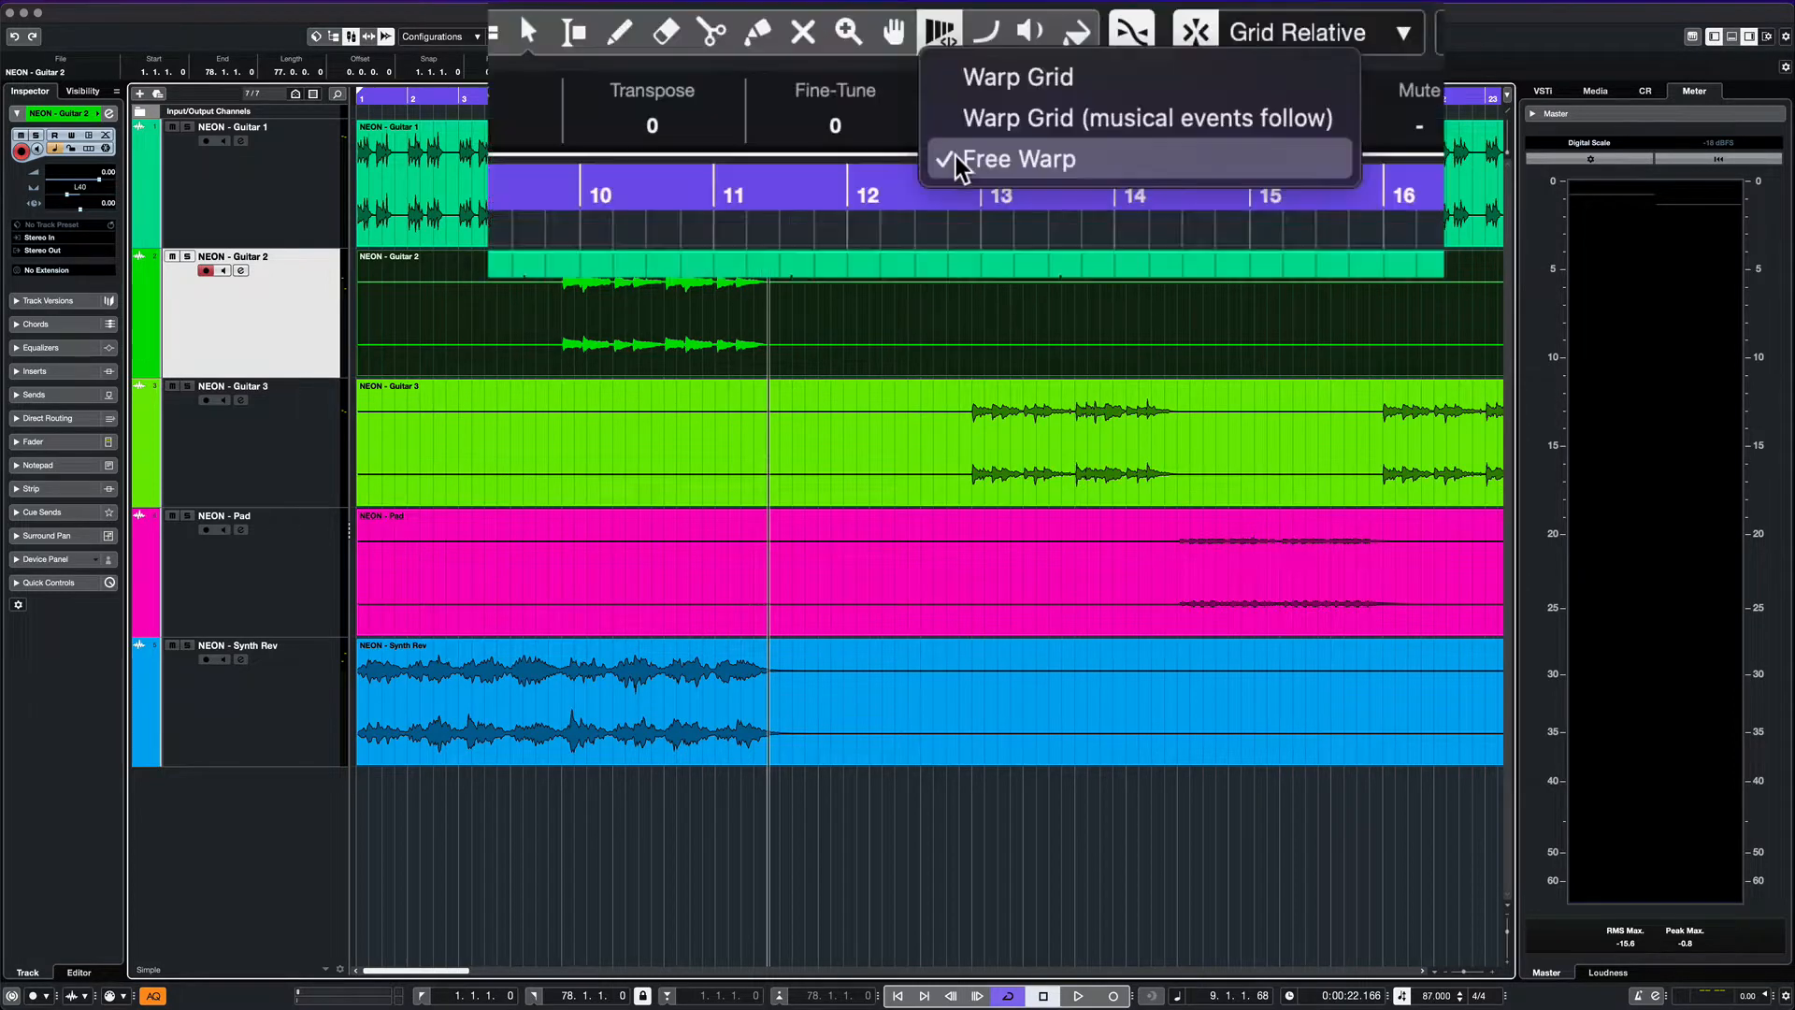
left_click(955, 161)
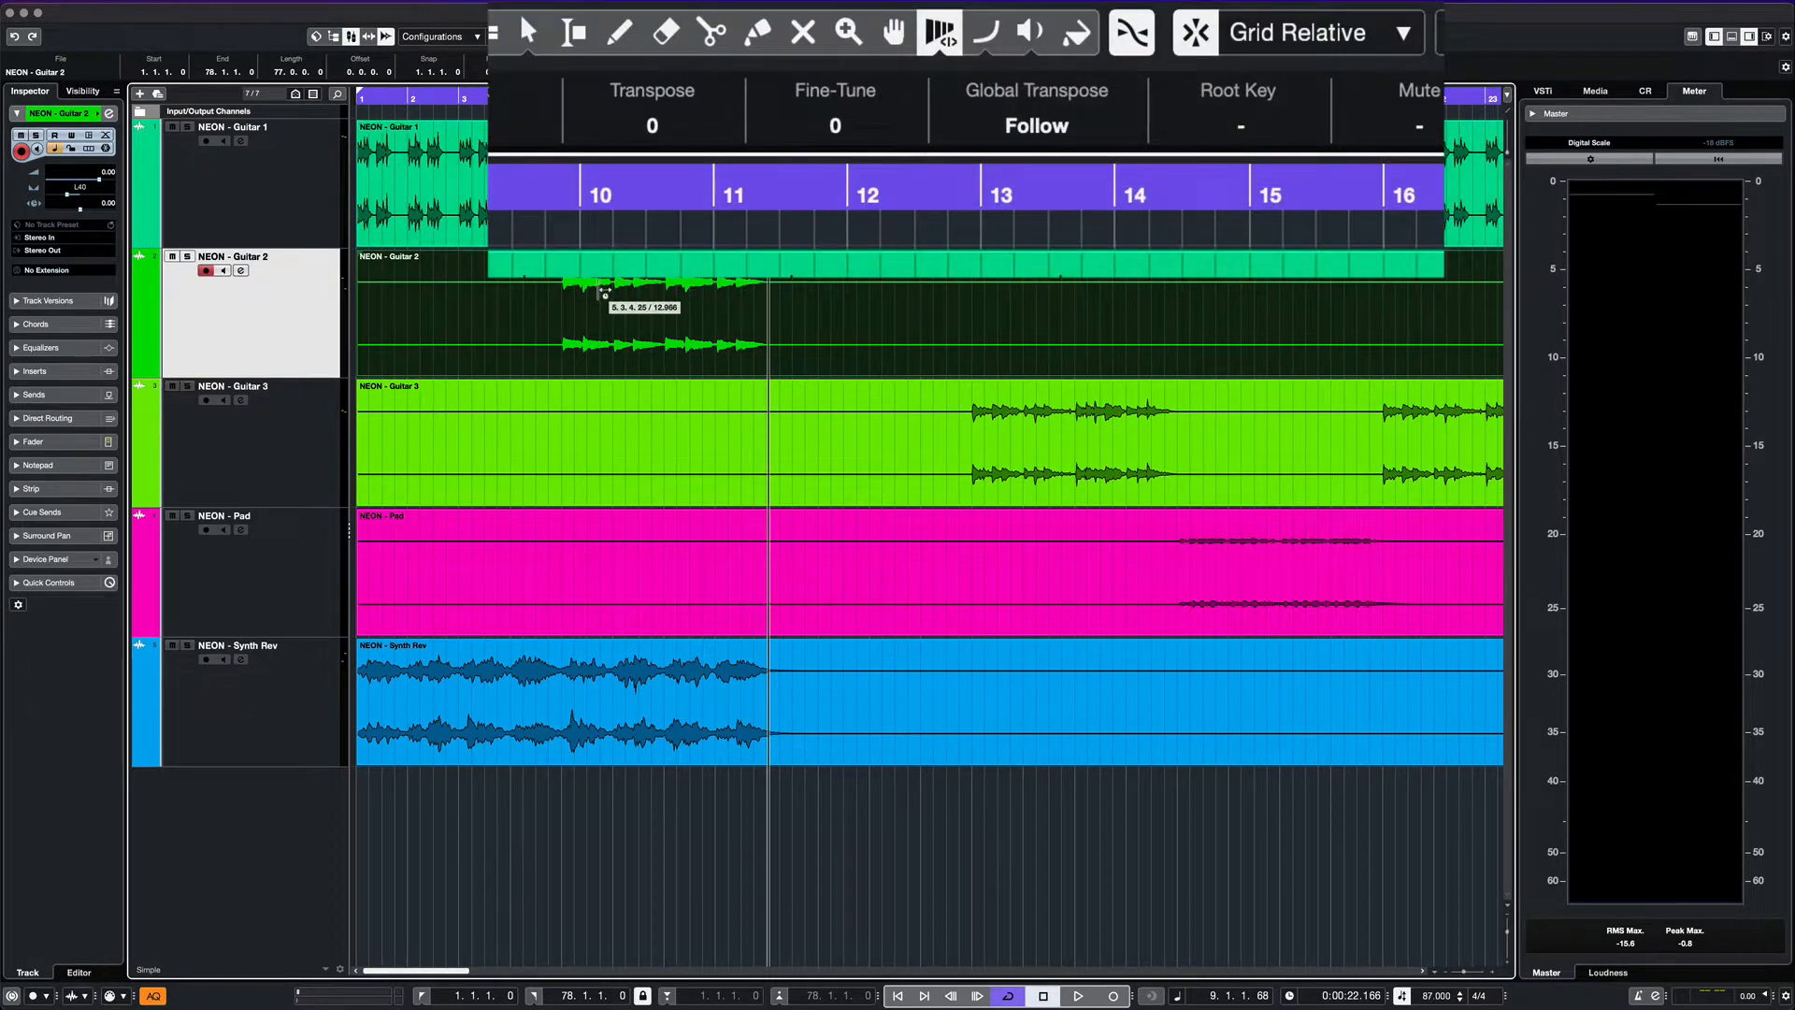
scroll(609, 298, "up", 8)
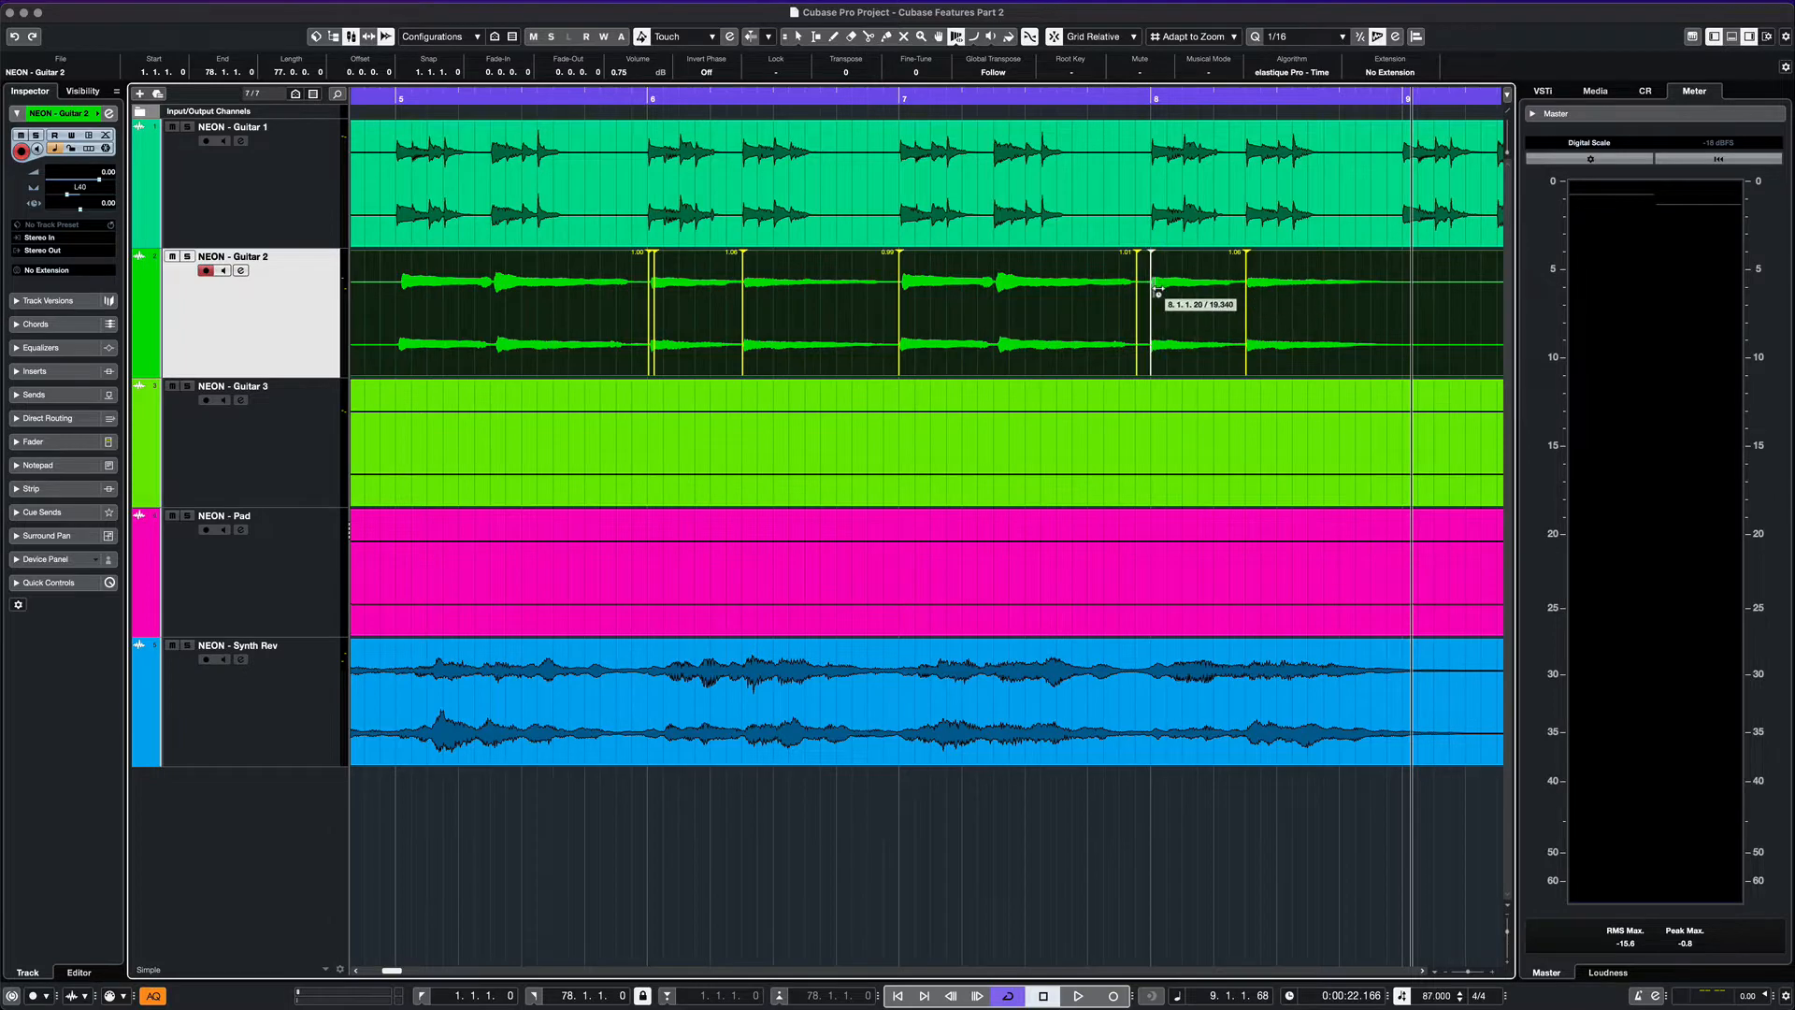
Step: Play the project from bar 5 to hear the warped Guitar 2 phrase
scroll(1139, 335, "down", 5)
left_click(773, 98)
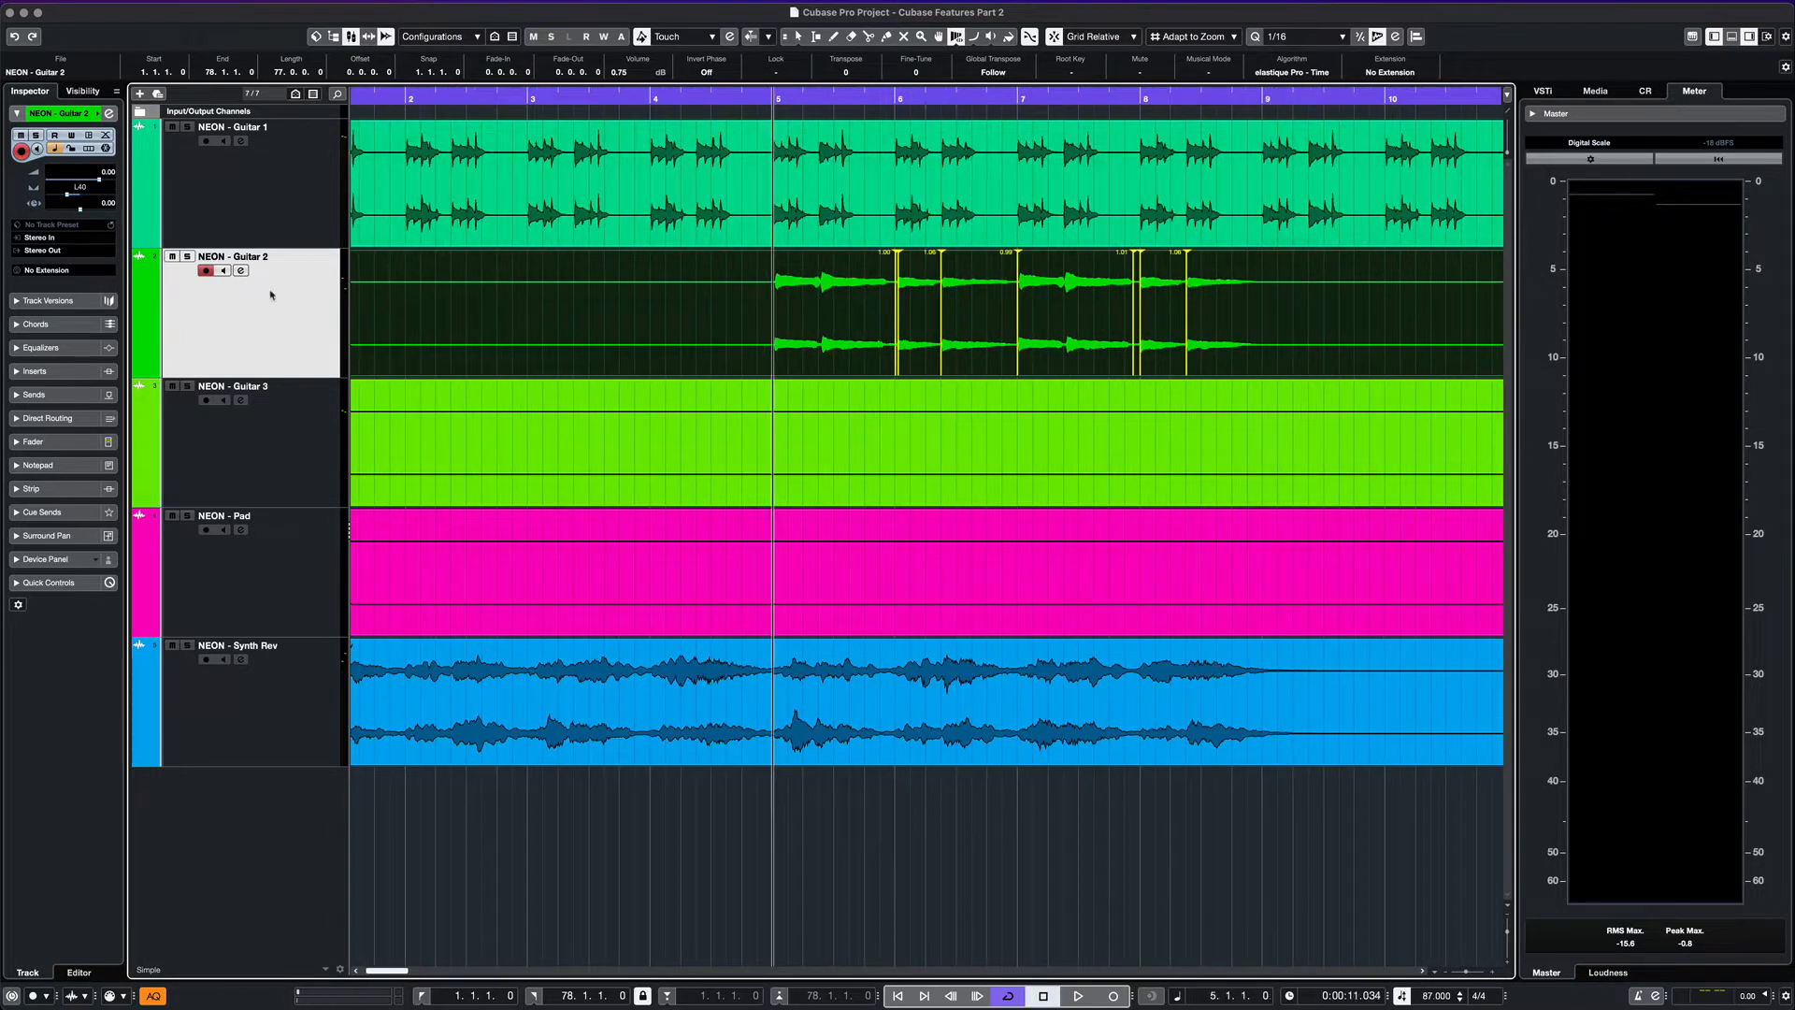
key("space")
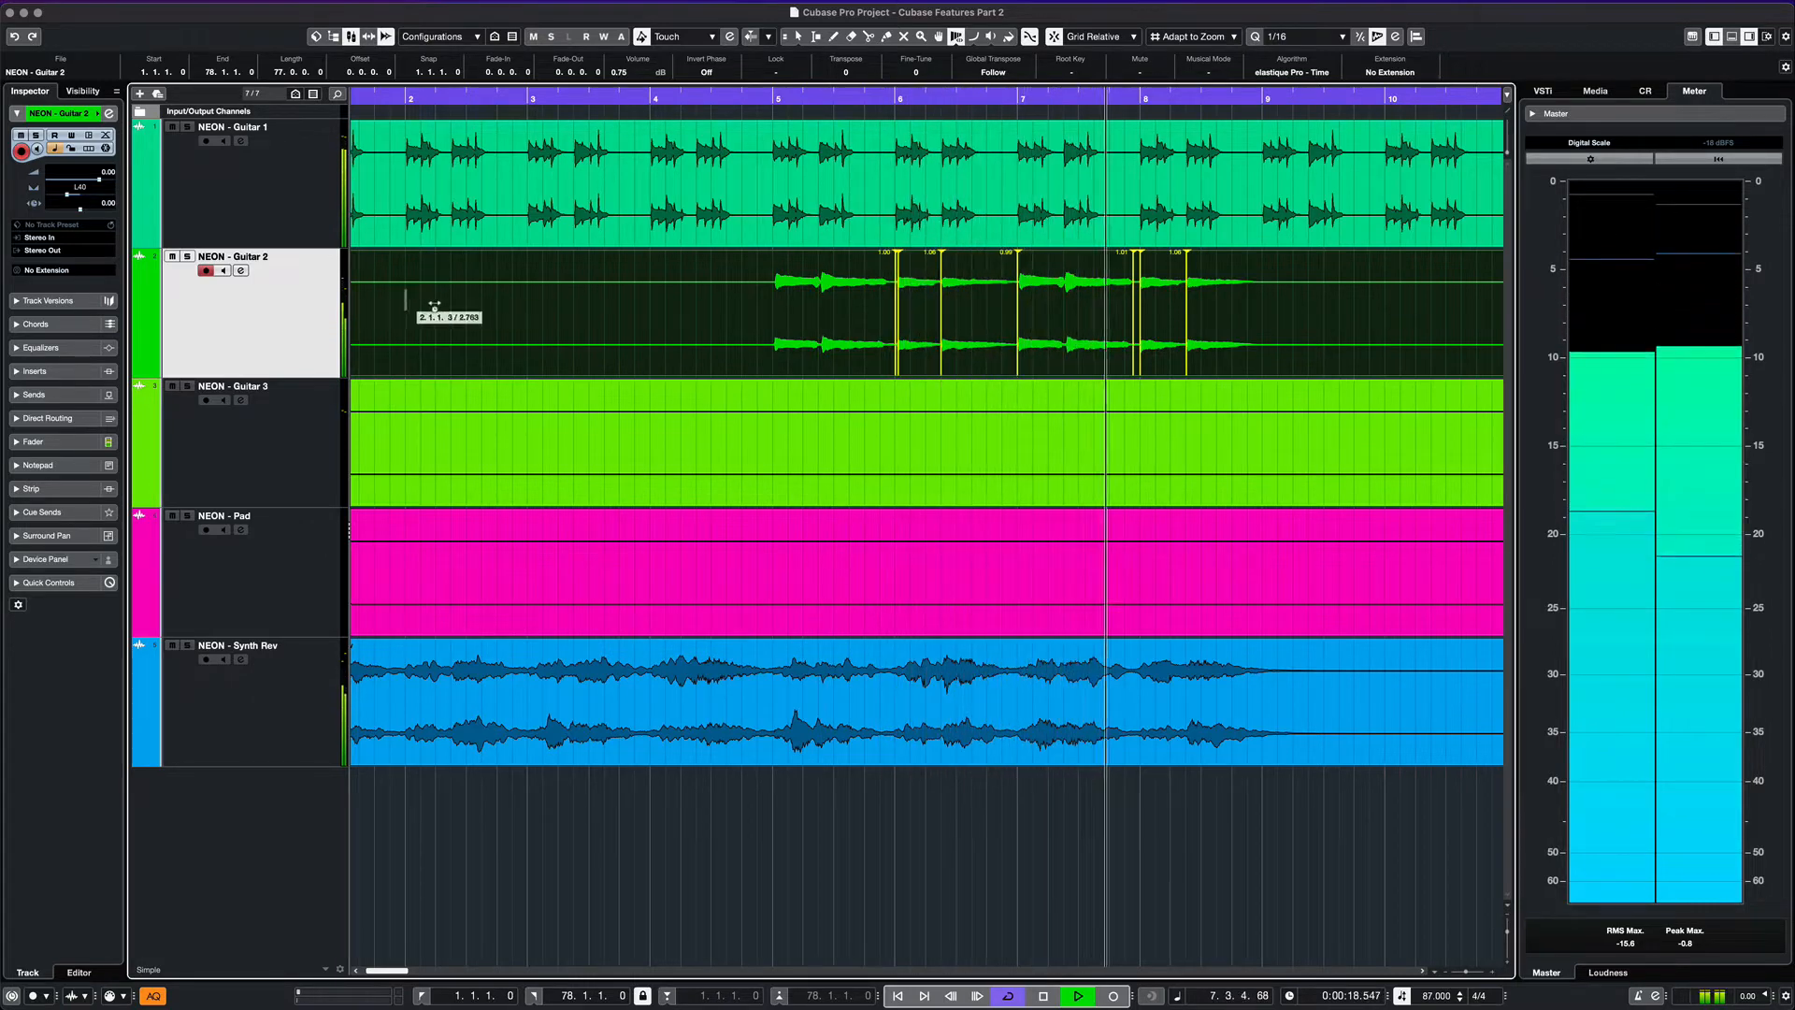
Step: Select the Guitar 1 and Guitar 2 events together and free-warp both tracks at once around bars 29 to 31
scroll(1026, 318, "right", 3)
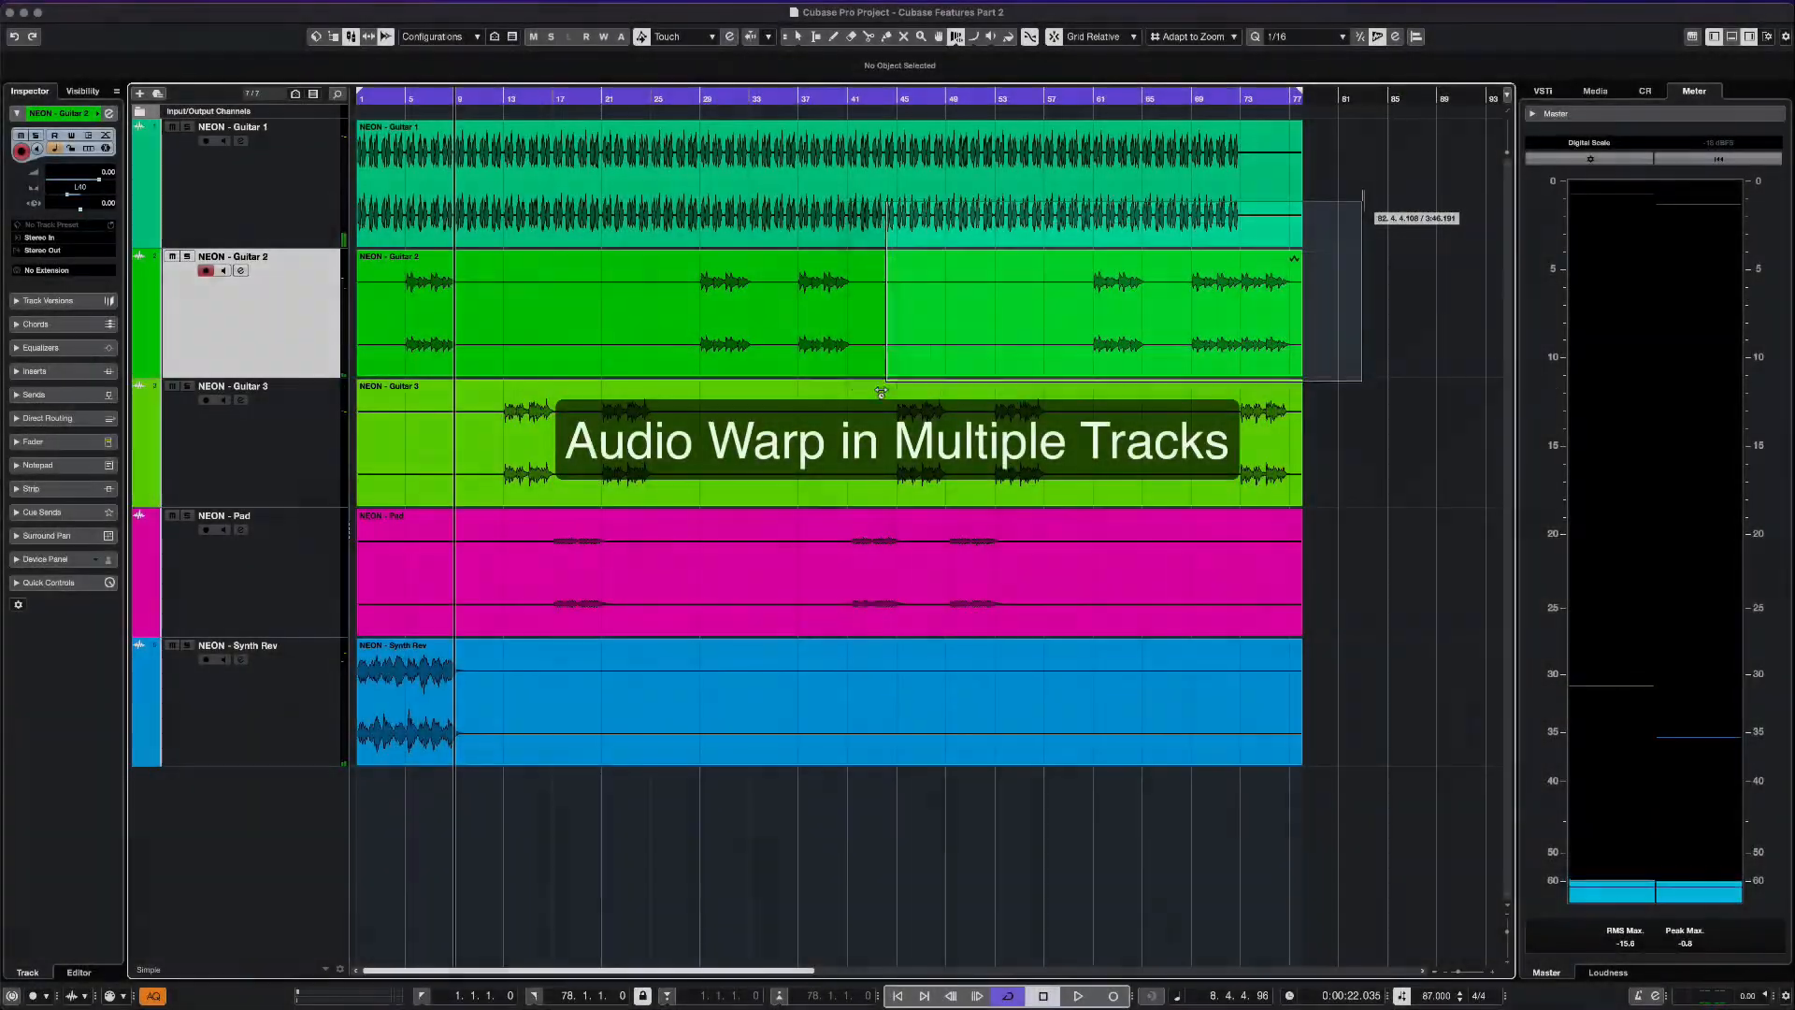
left_click_drag(880, 392, 549, 328)
key("h")
key("h")
key("h")
key("h")
key("h")
key("h")
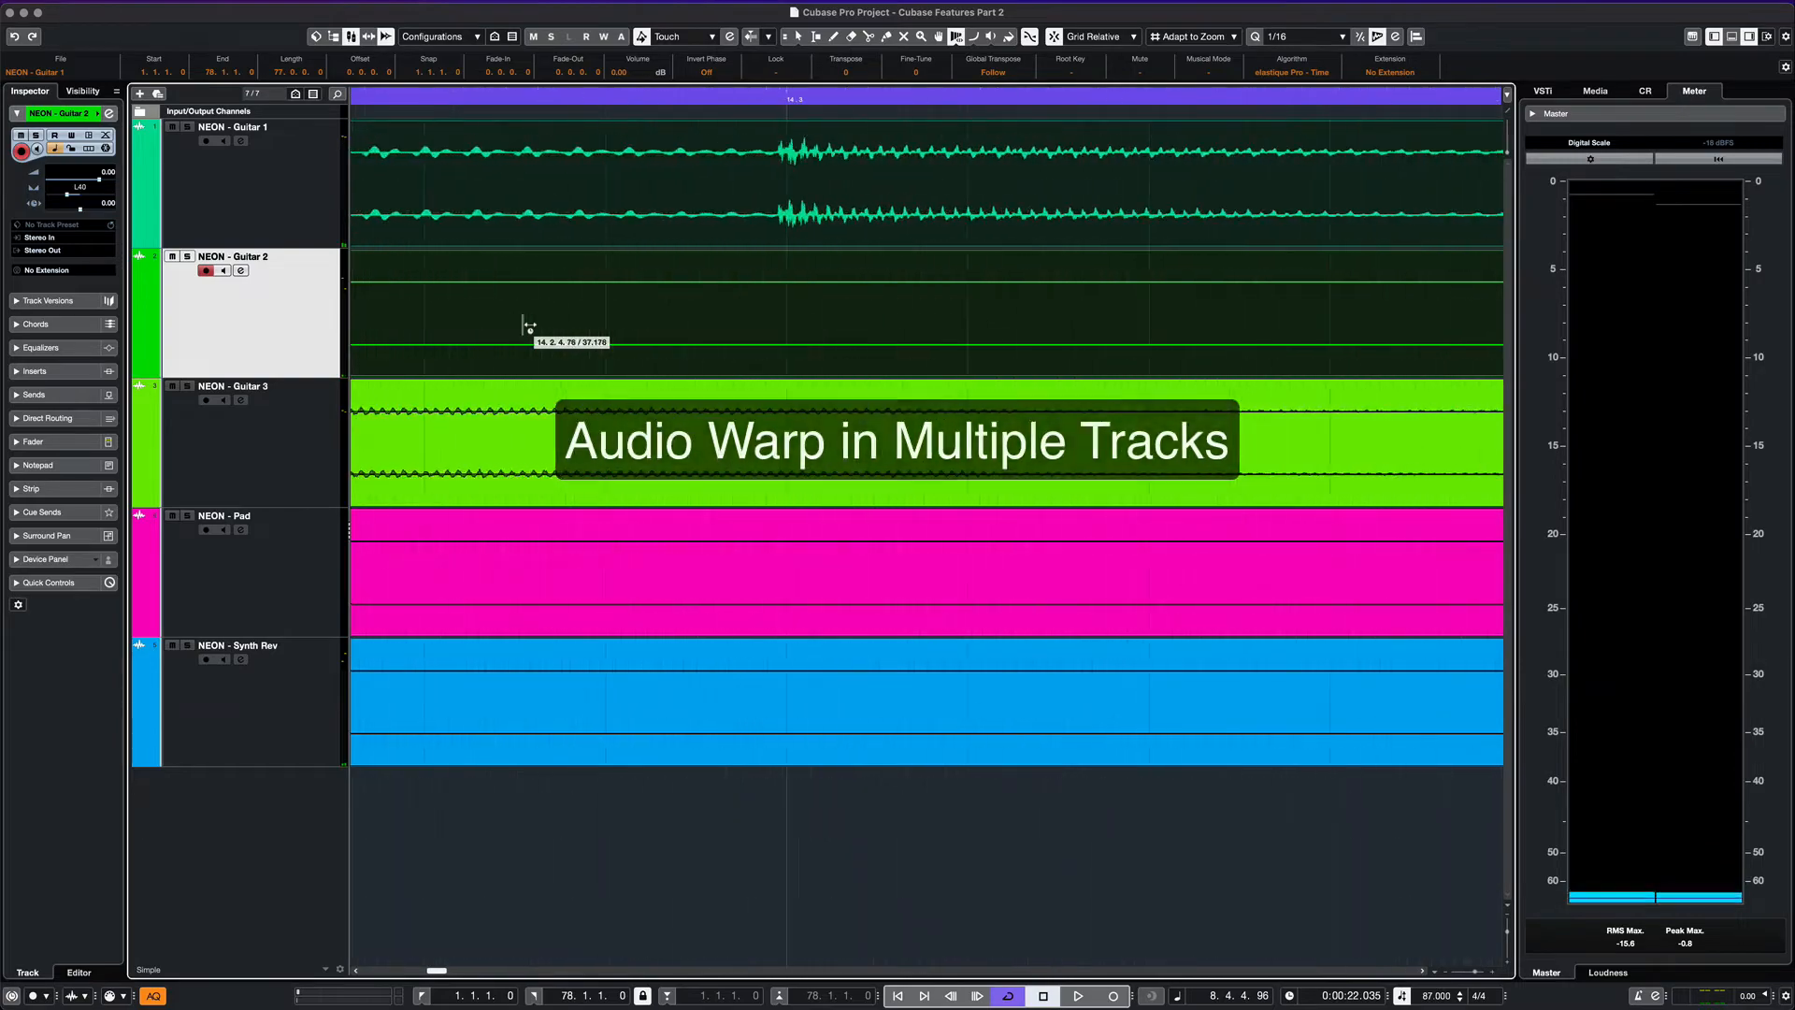
key("g")
key("g")
key("g")
key("g")
key("g")
key("g")
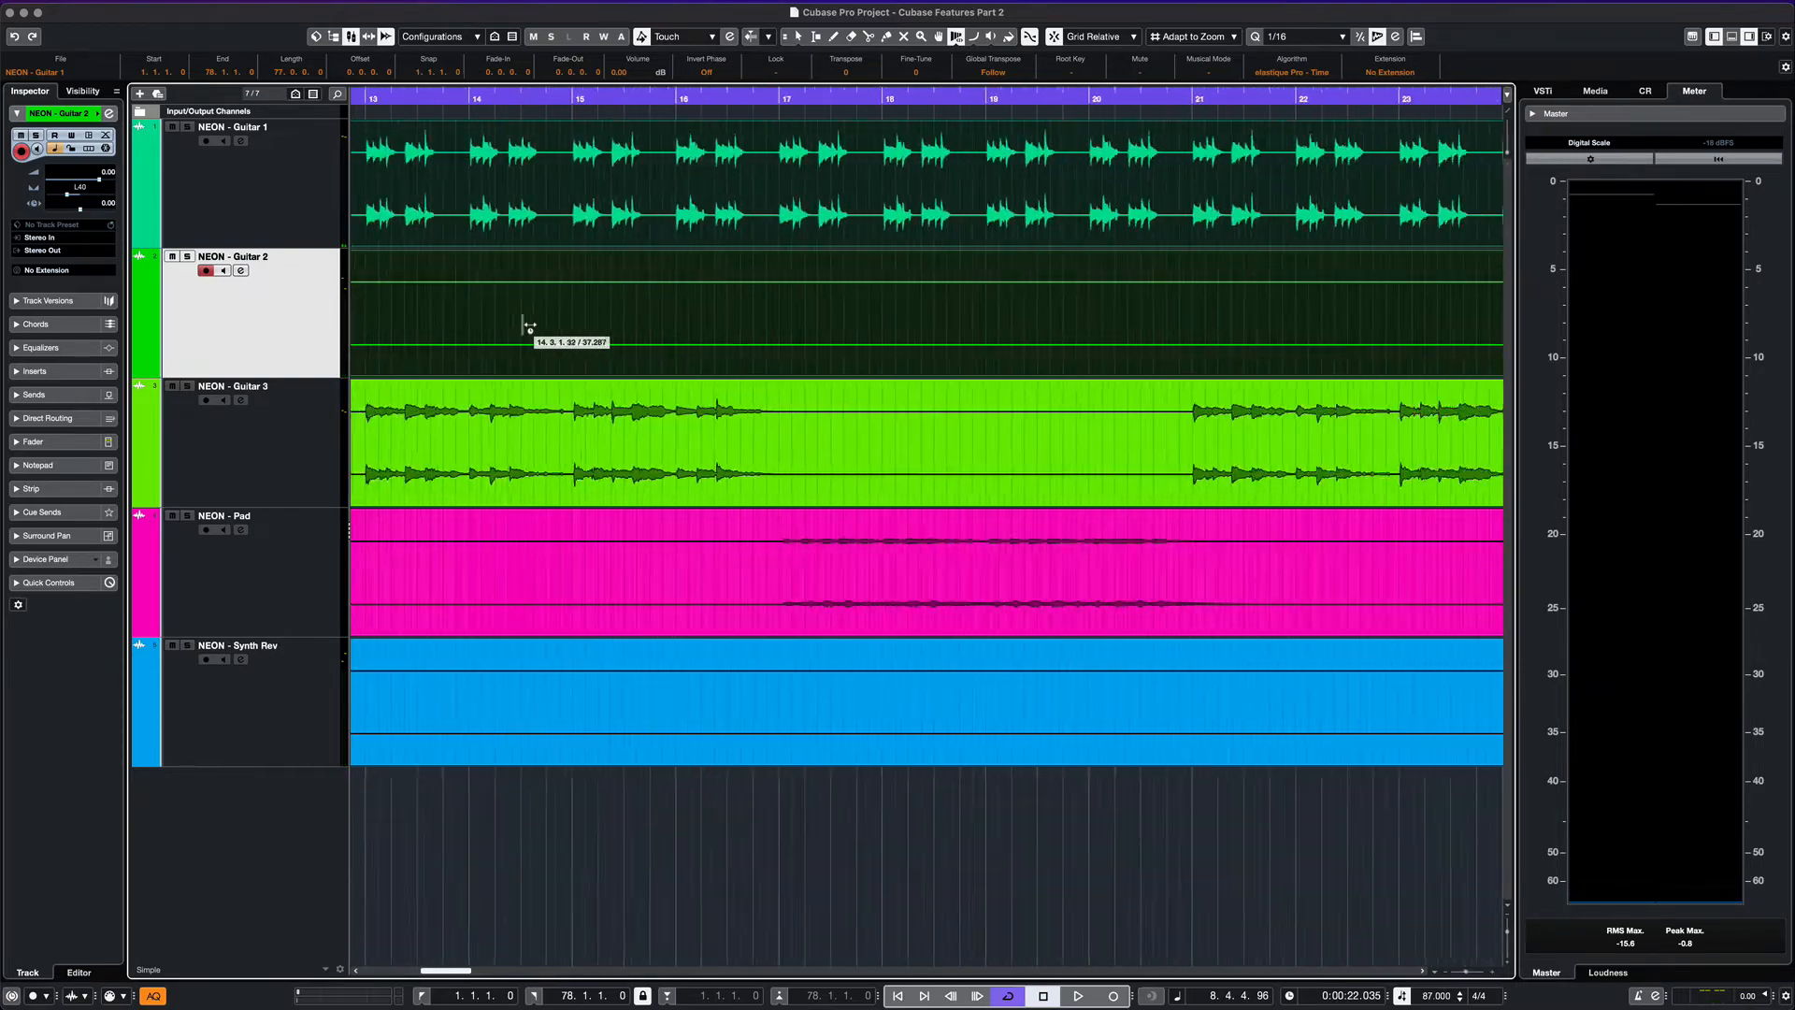
scroll(533, 328, "right", 10)
scroll(1010, 308, "right", 5)
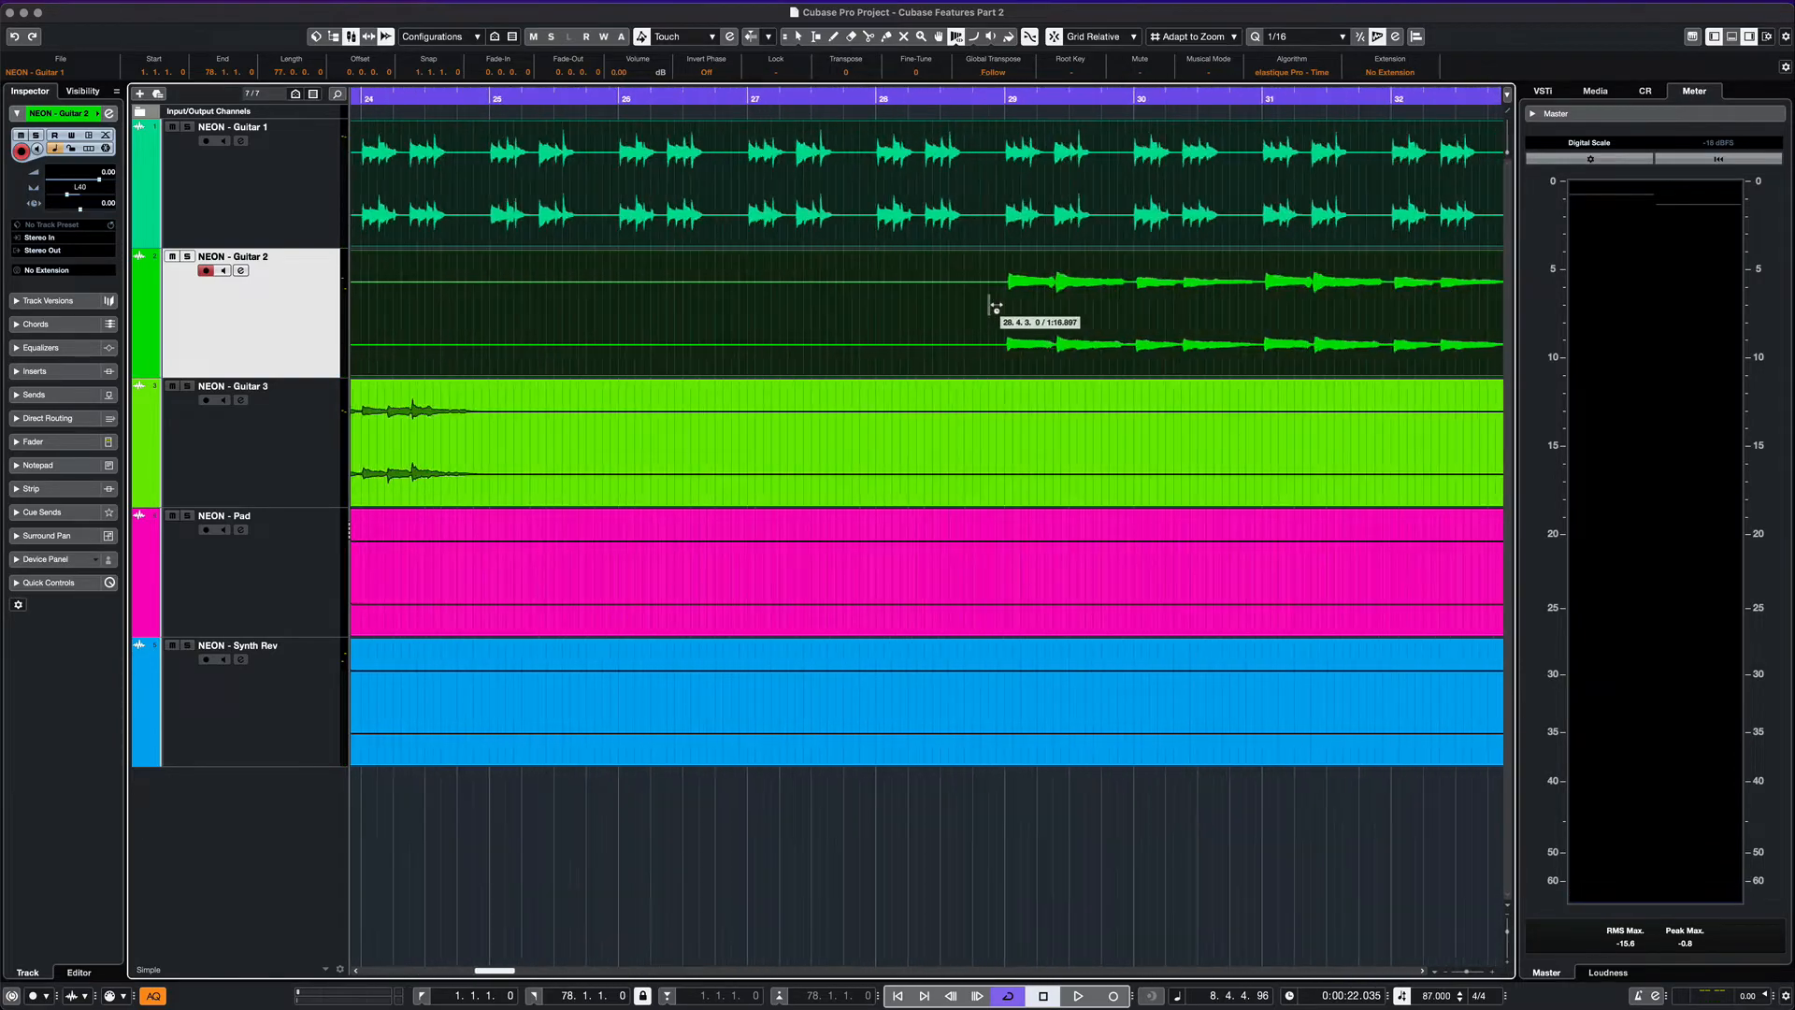
scroll(995, 307, "right", 6)
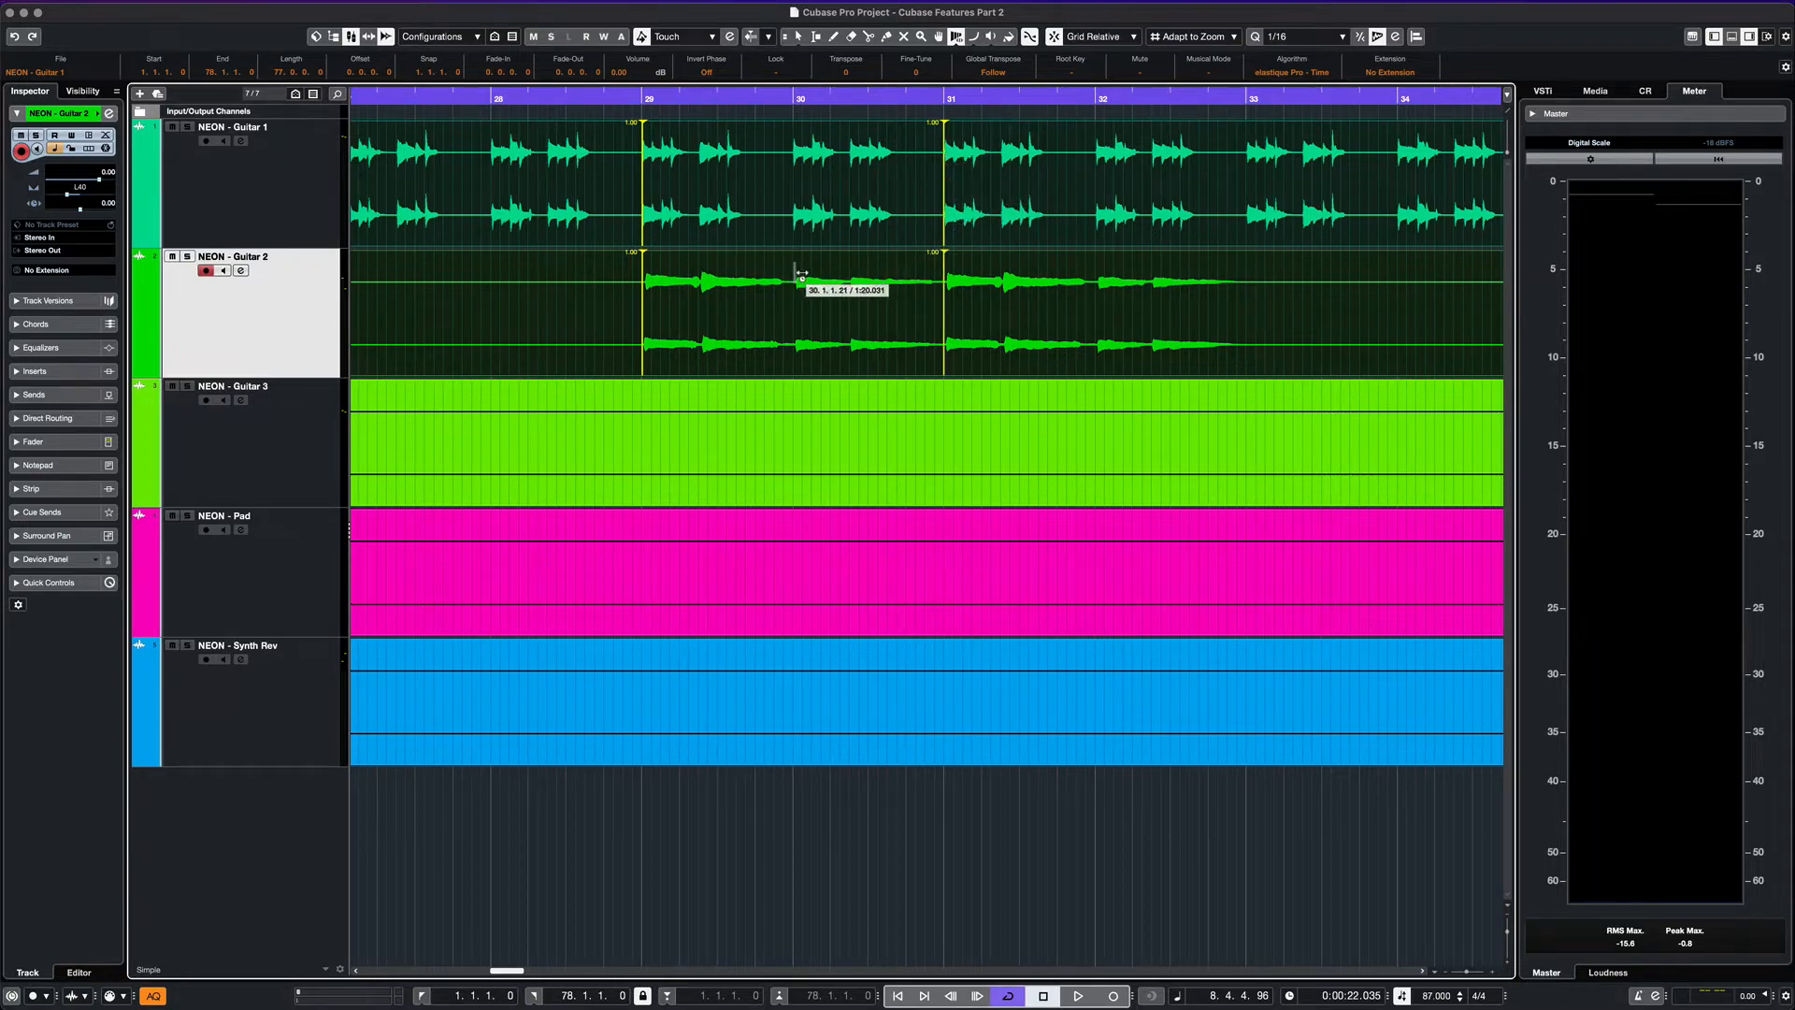
mouse_move(791, 277)
left_mouse_down()
mouse_move(694, 276)
mouse_move(734, 279)
left_mouse_up()
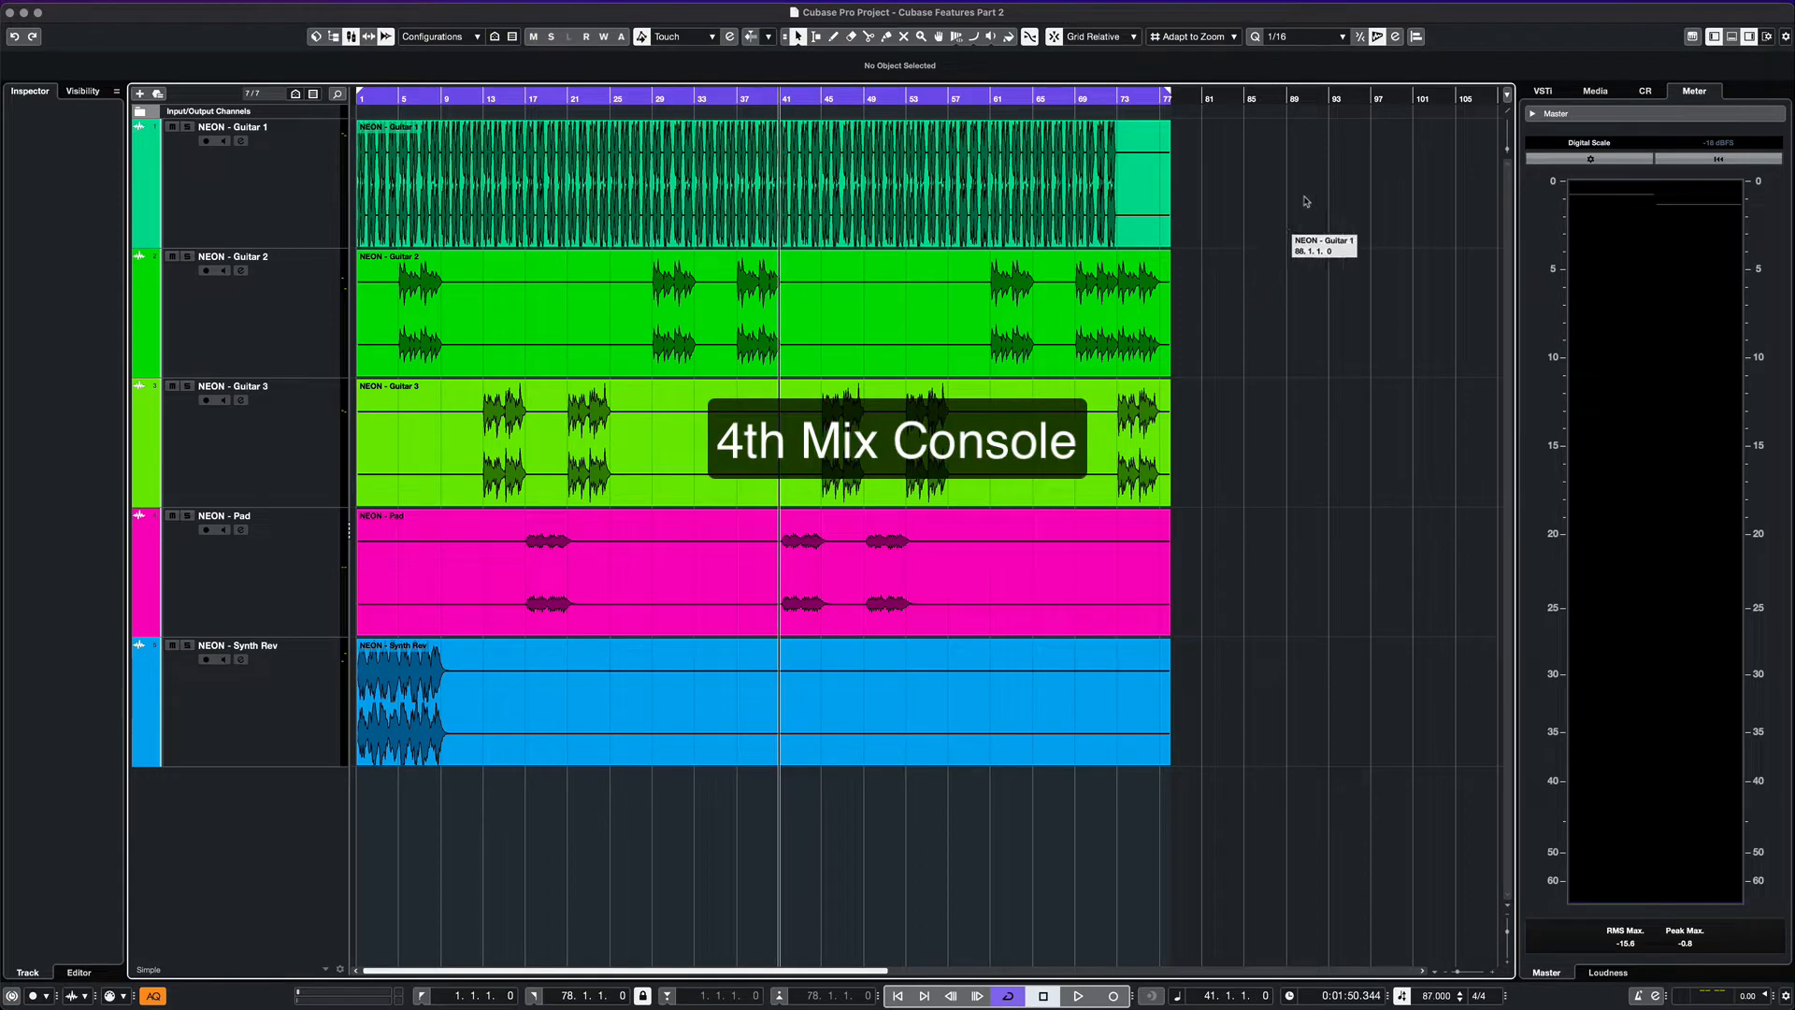
Step: Show the MixConsole inside the project window and hide it again
left_click(1731, 37)
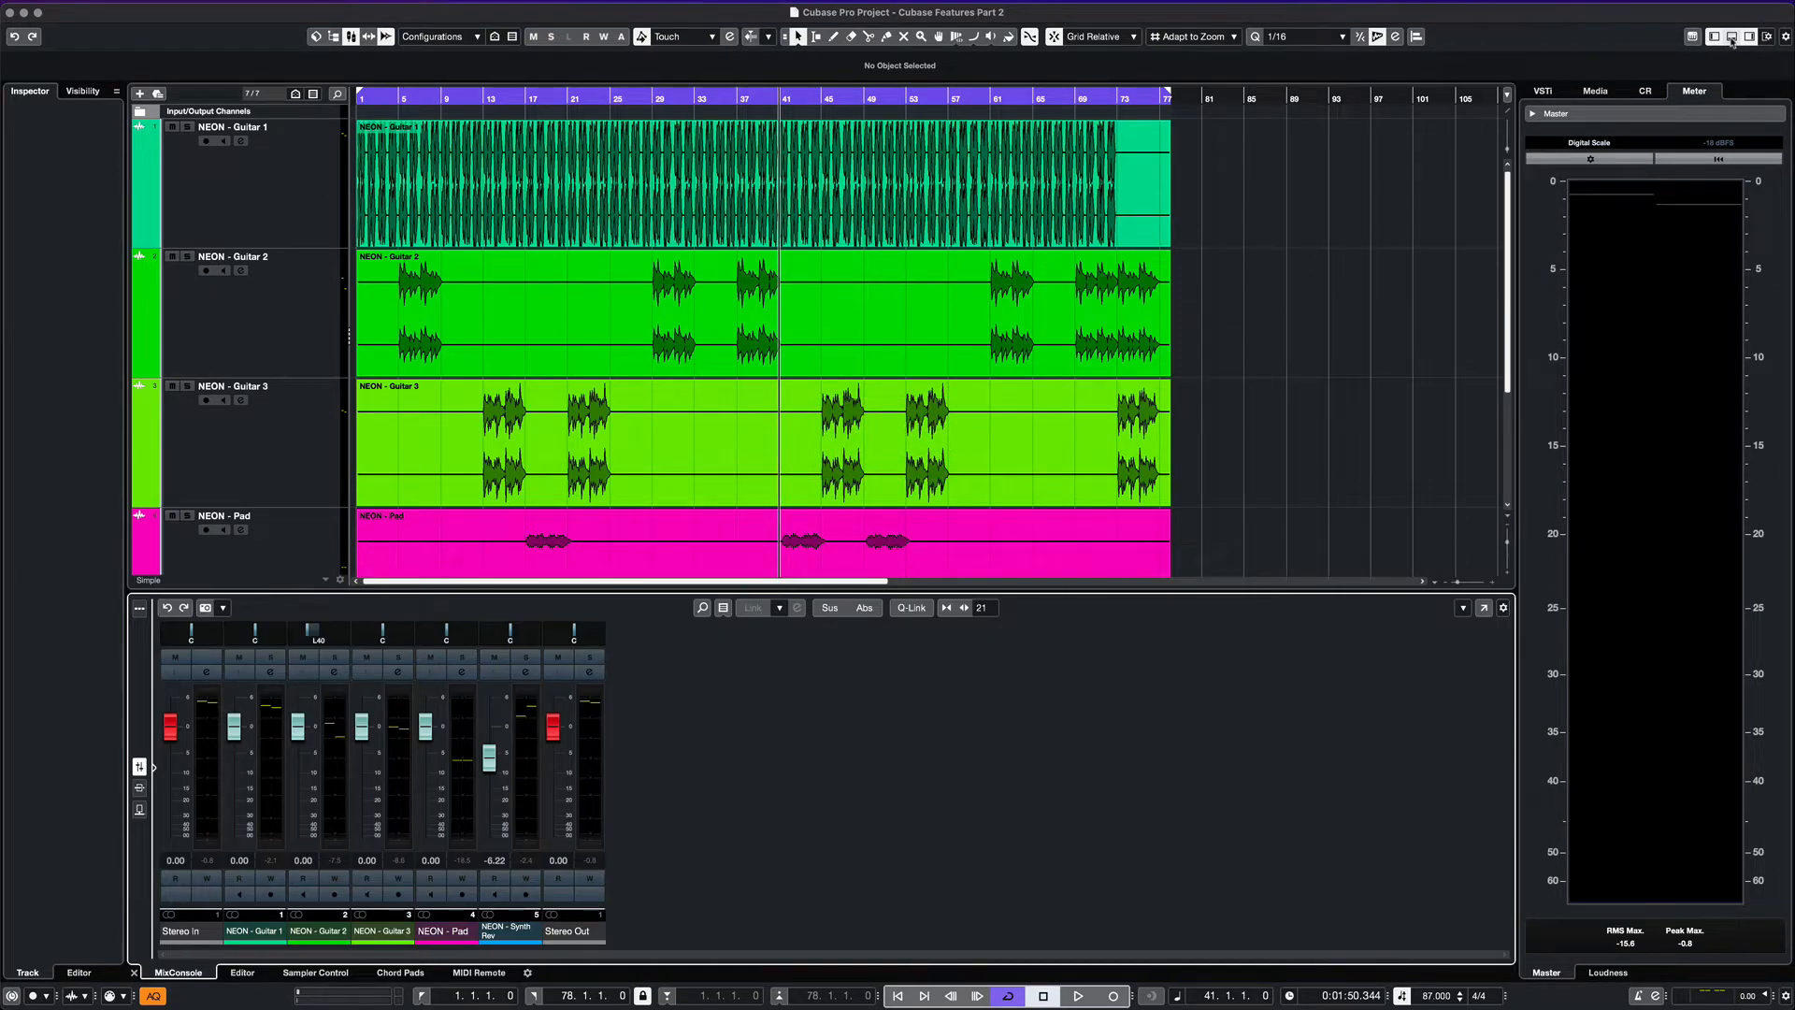
left_click(1731, 38)
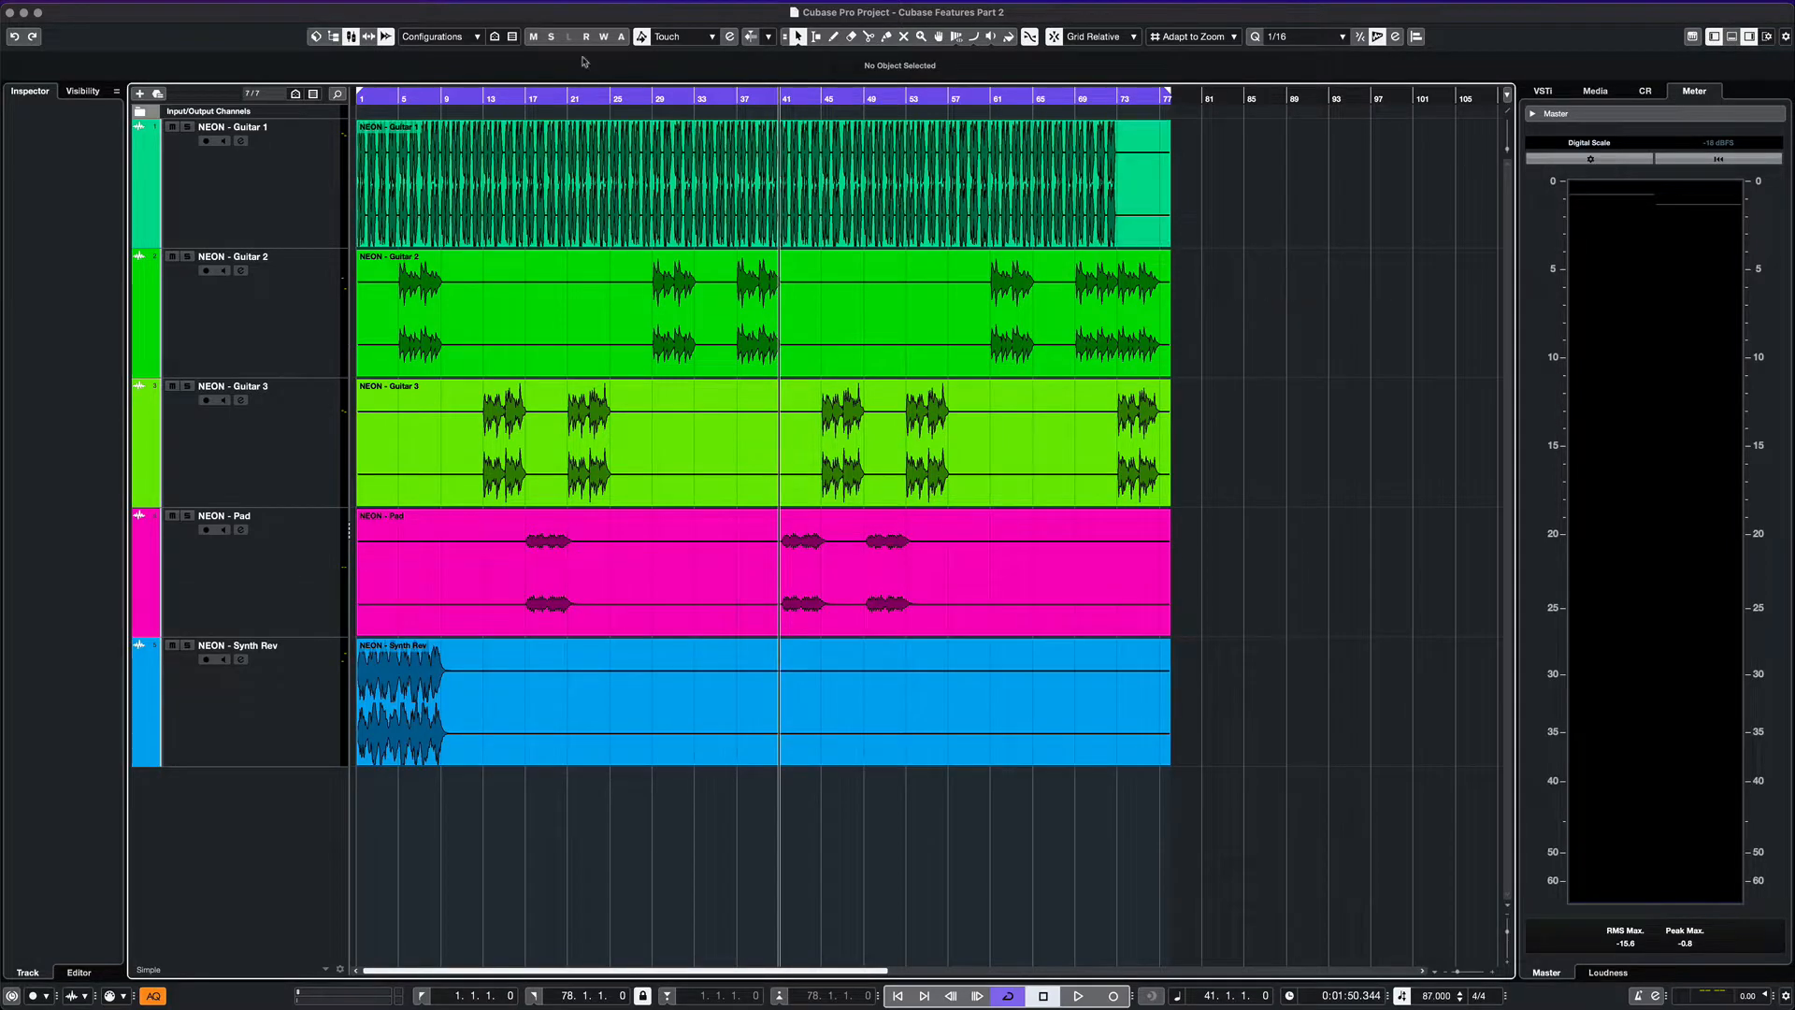
Step: Open MixConsole 3 and play the project while viewing the EQ controls of the channel strips
left_click(411, 3)
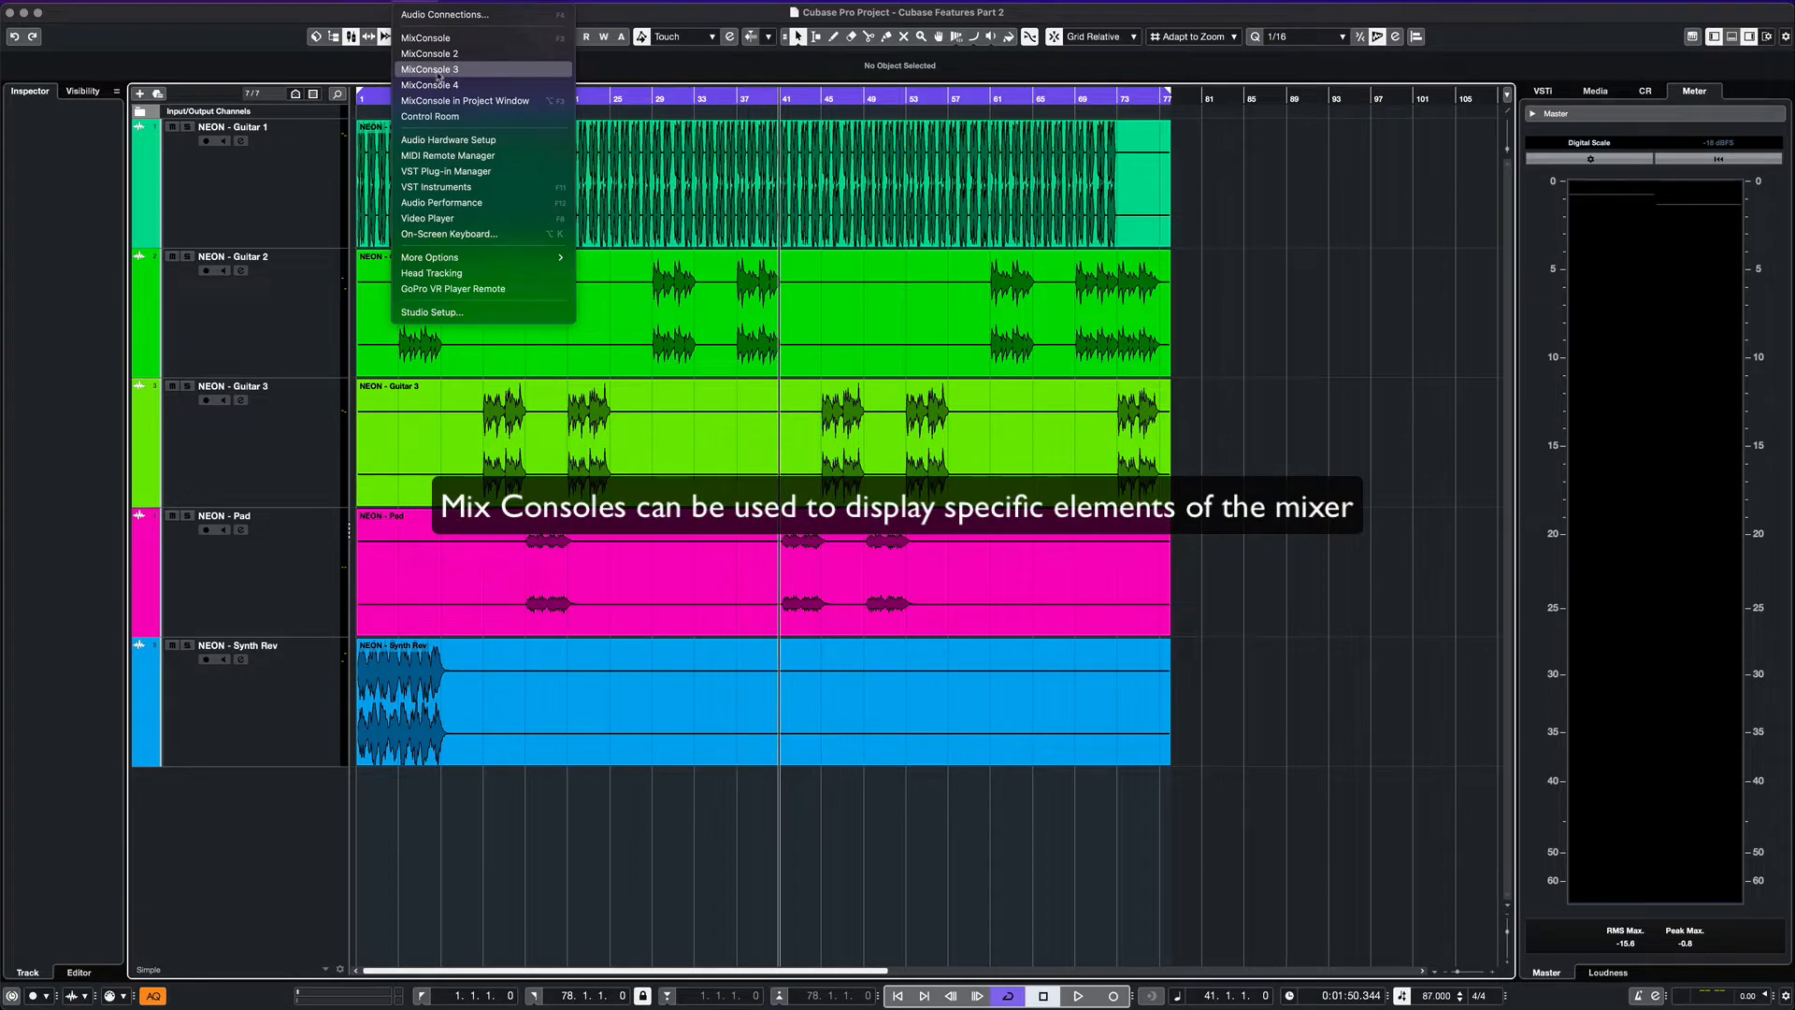
left_click(439, 70)
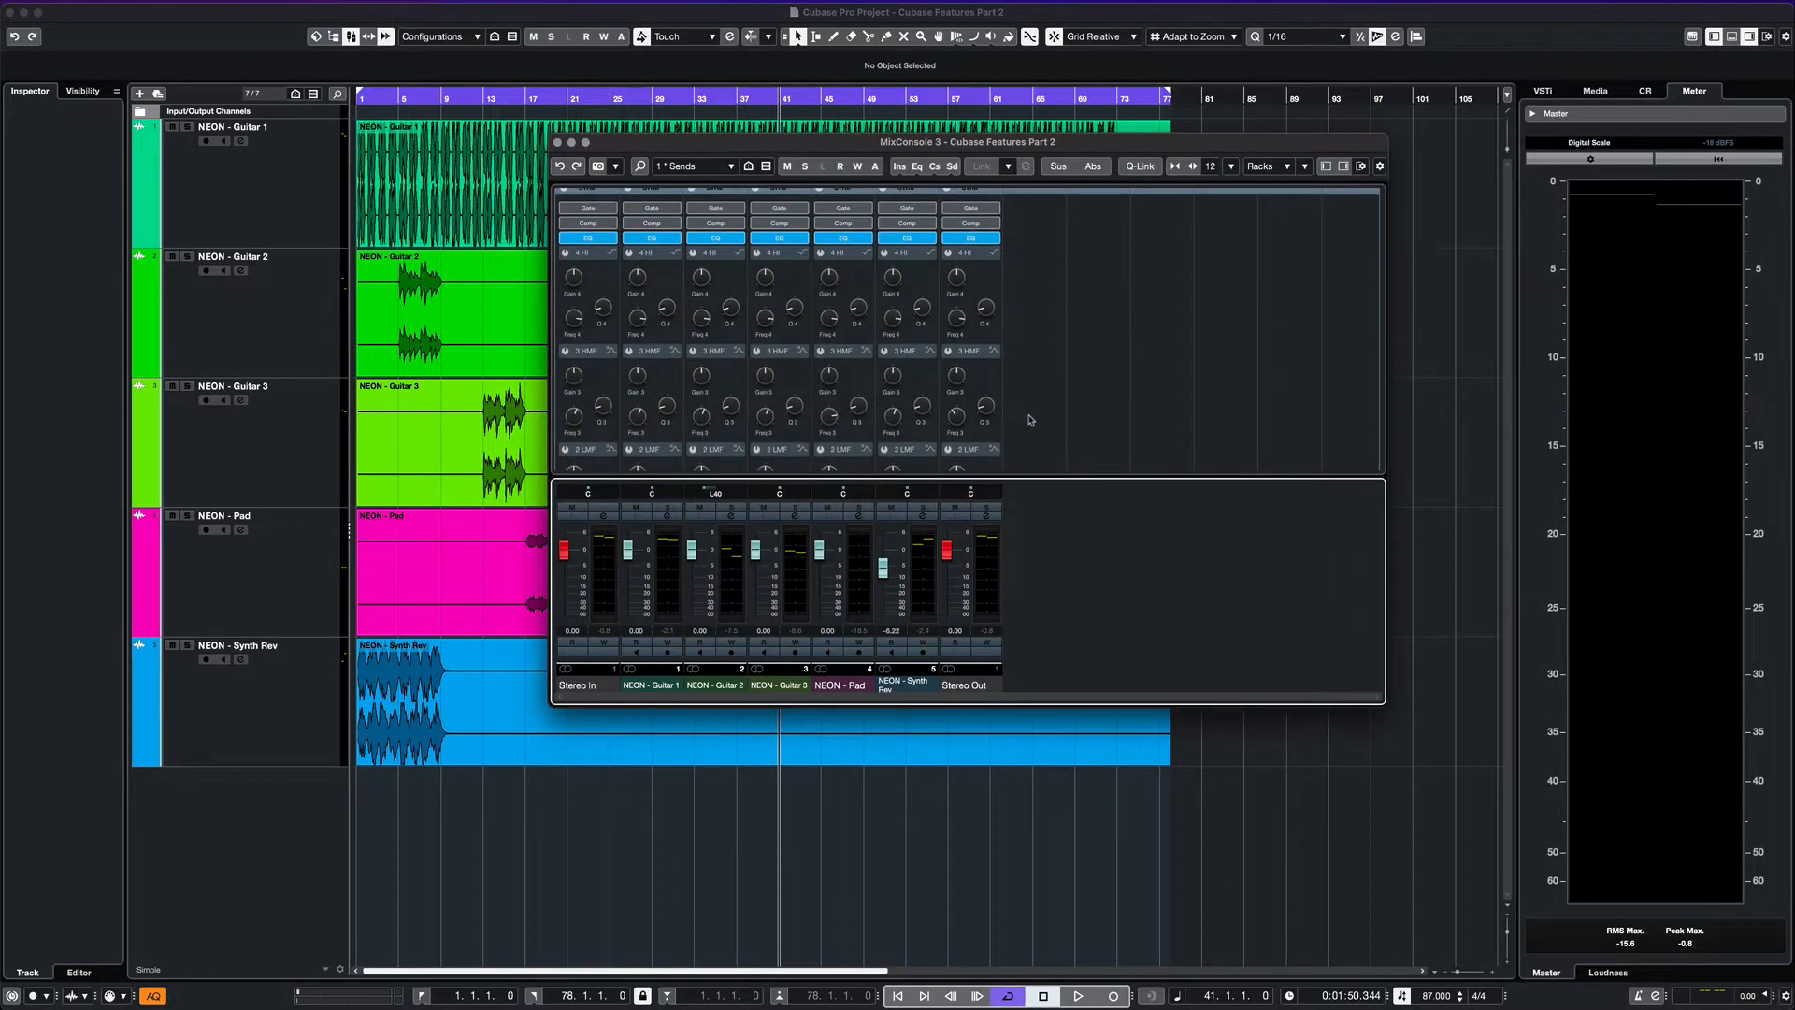
key("space")
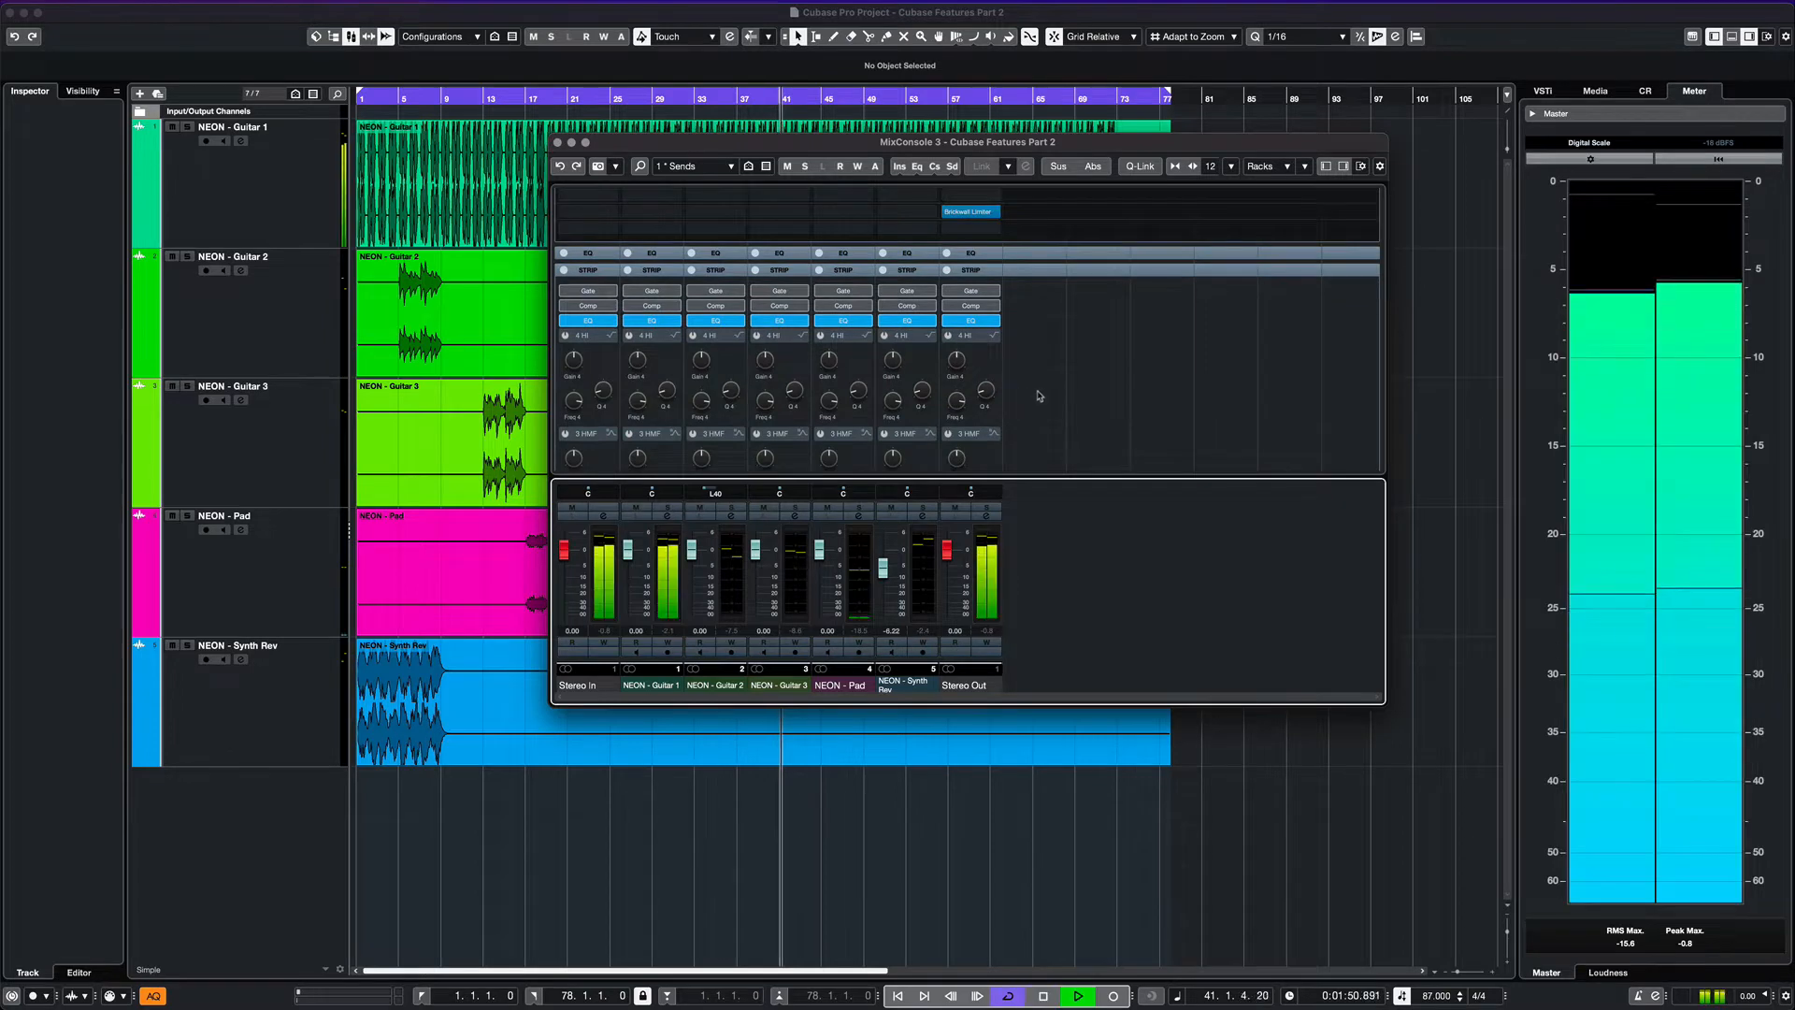
scroll(1029, 412, "down", 4)
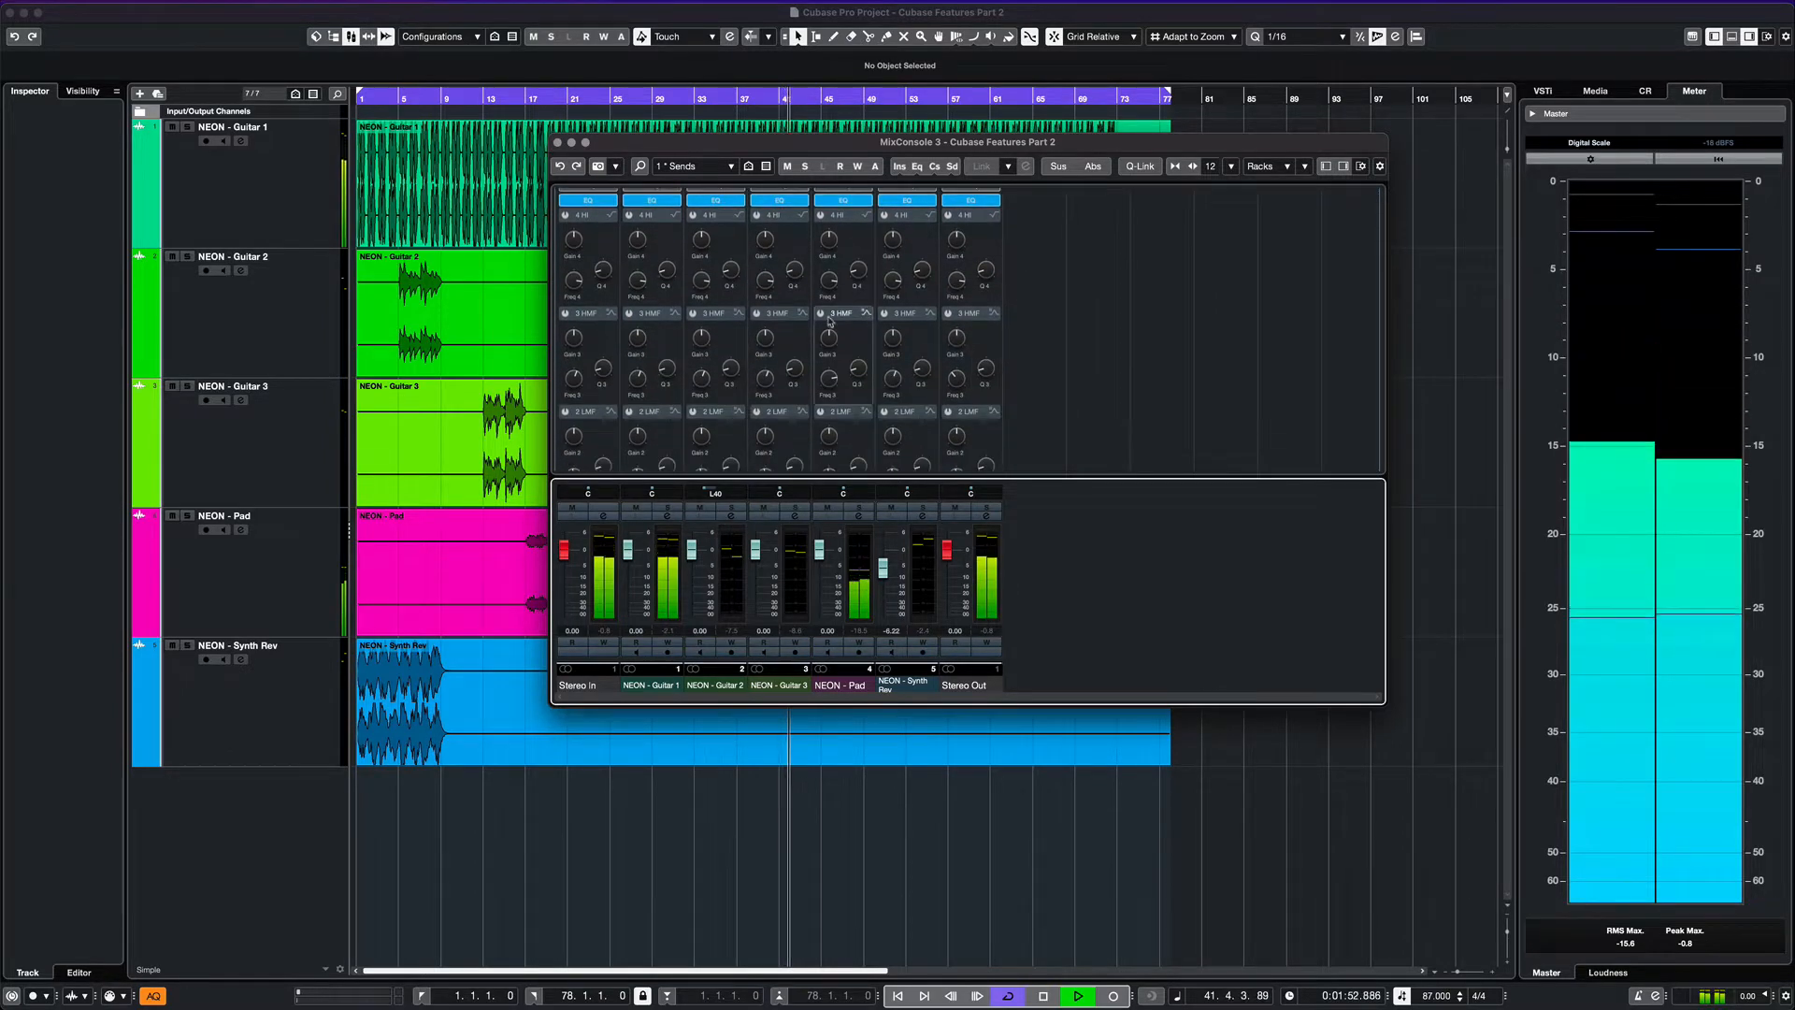
Step: Collapse and re-expand the channel strip EQ section in MixConsole 3, and adjust the Pad channel's band 4 Q
left_click(842, 201)
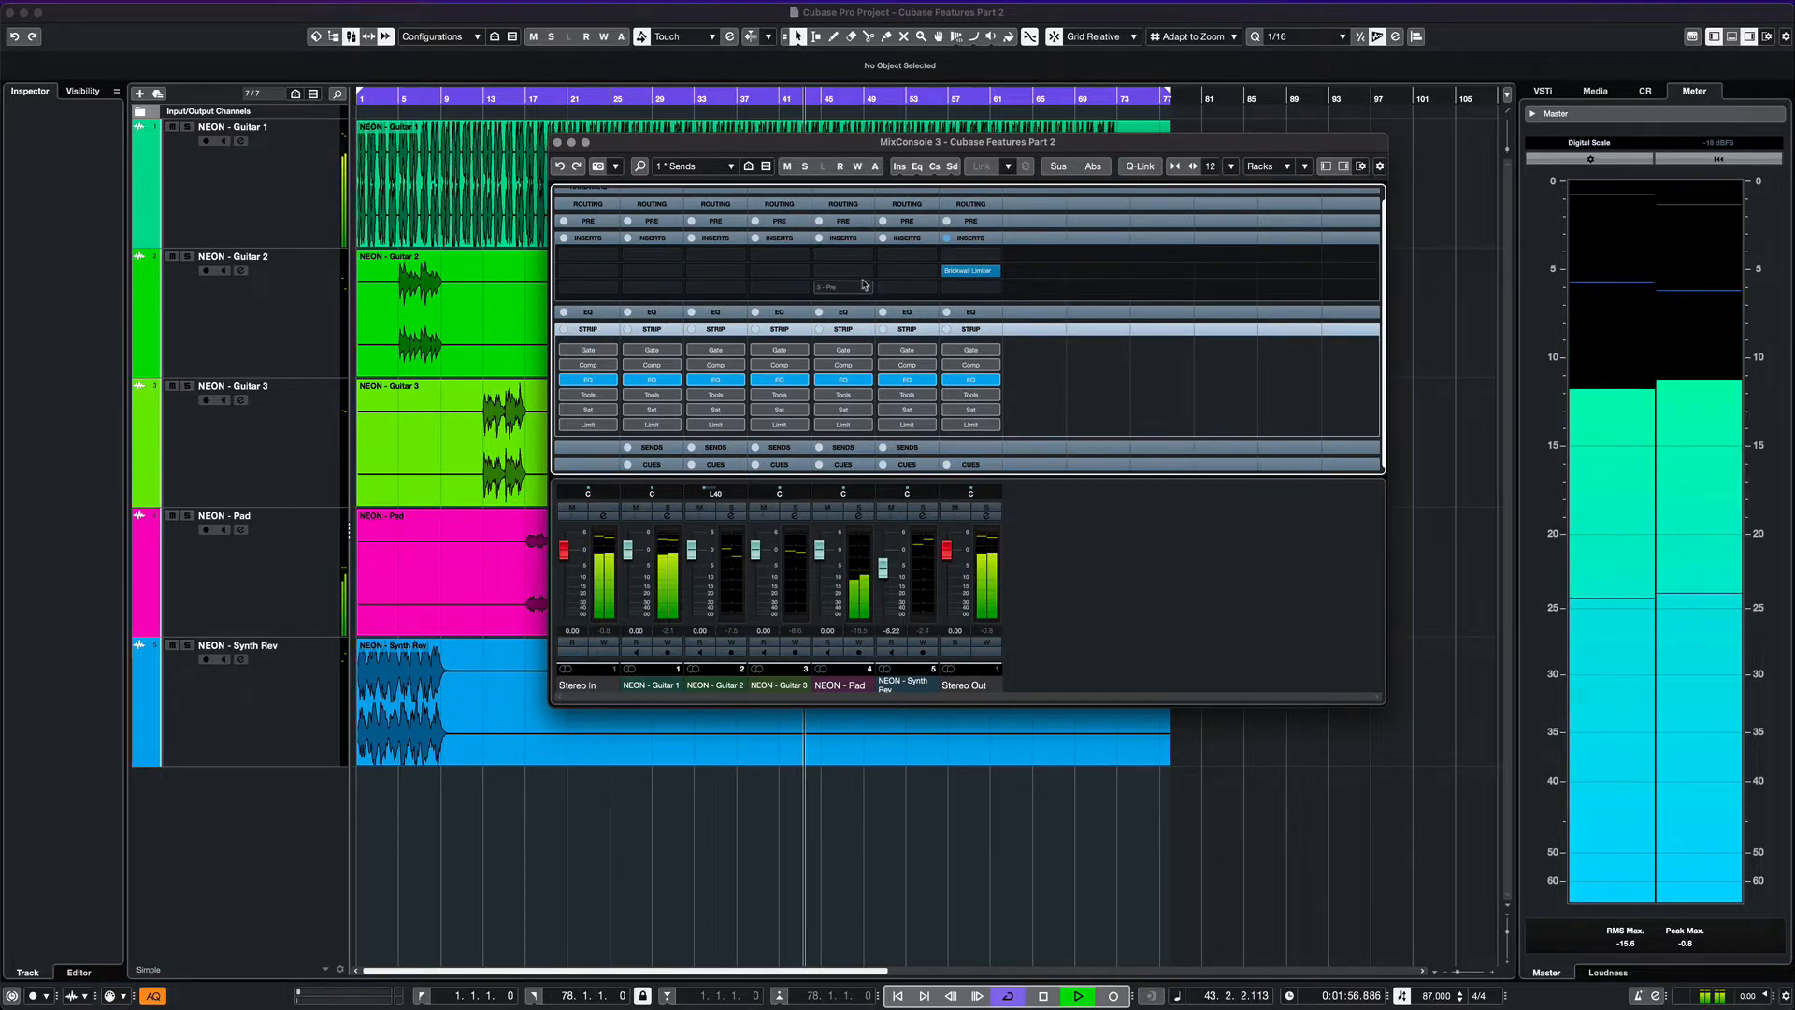
left_click(857, 380)
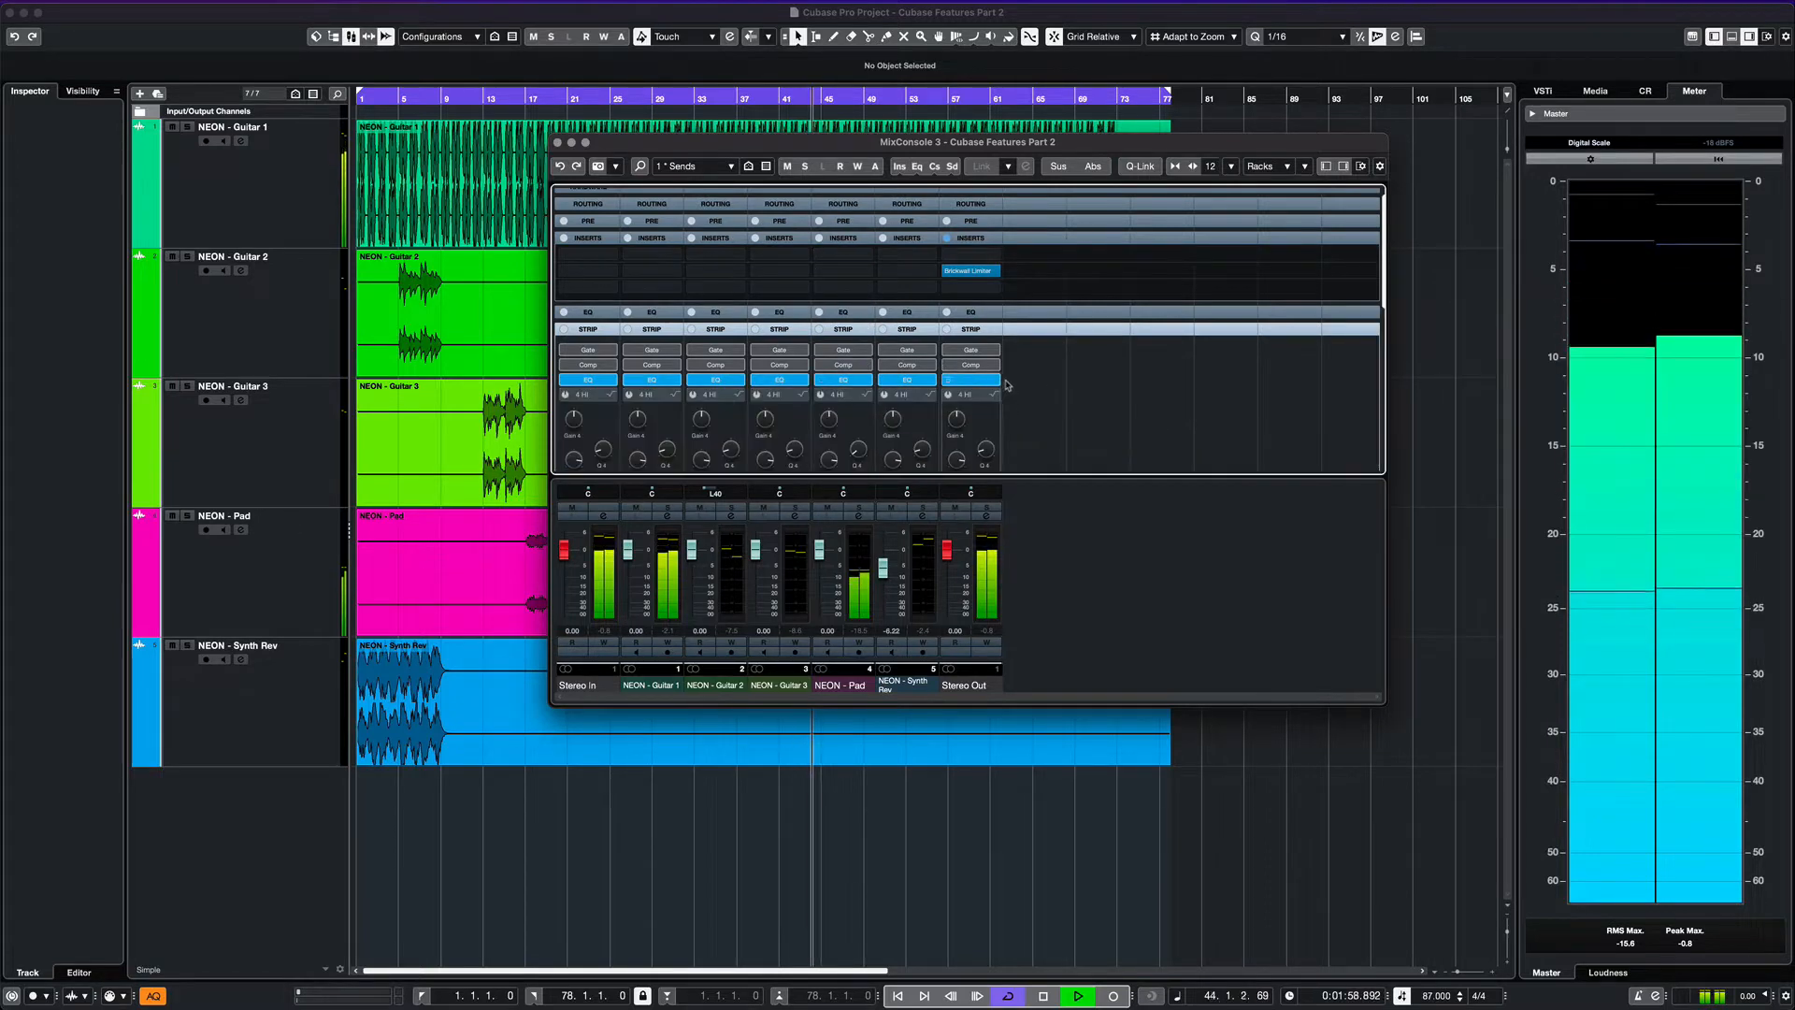
scroll(836, 280, "down", 5)
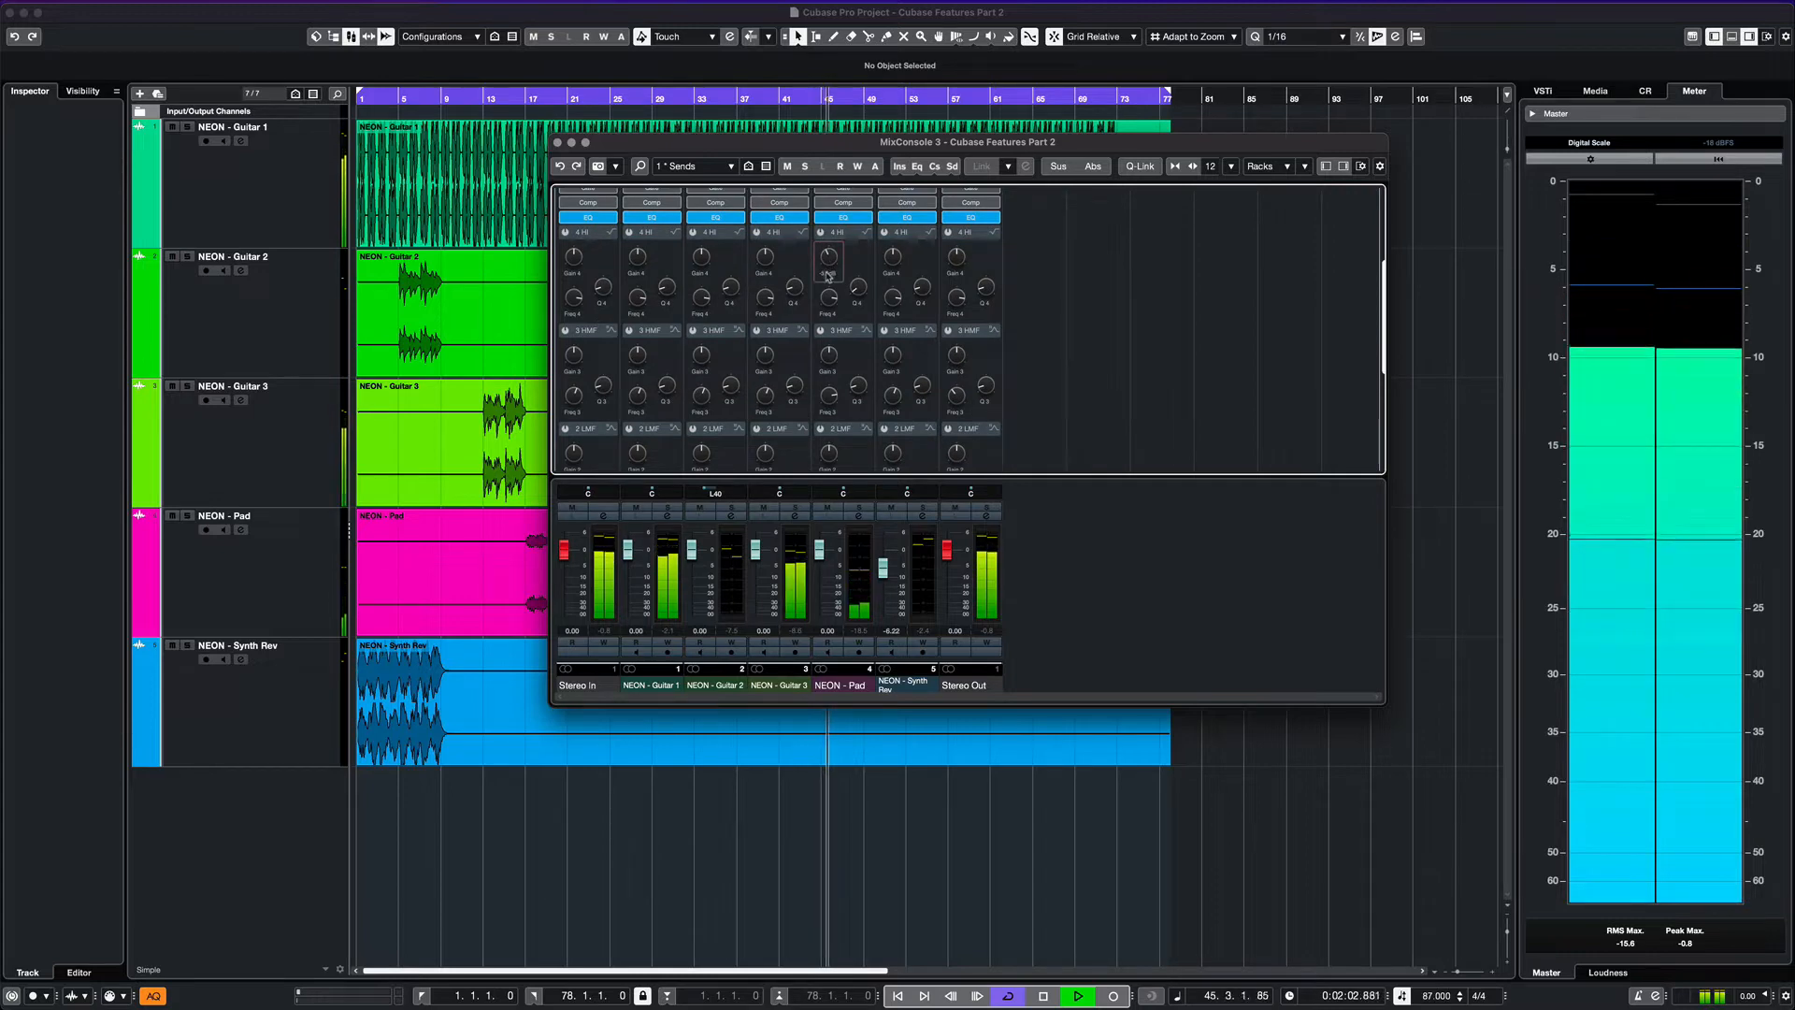
left_click_drag(854, 289, 852, 281)
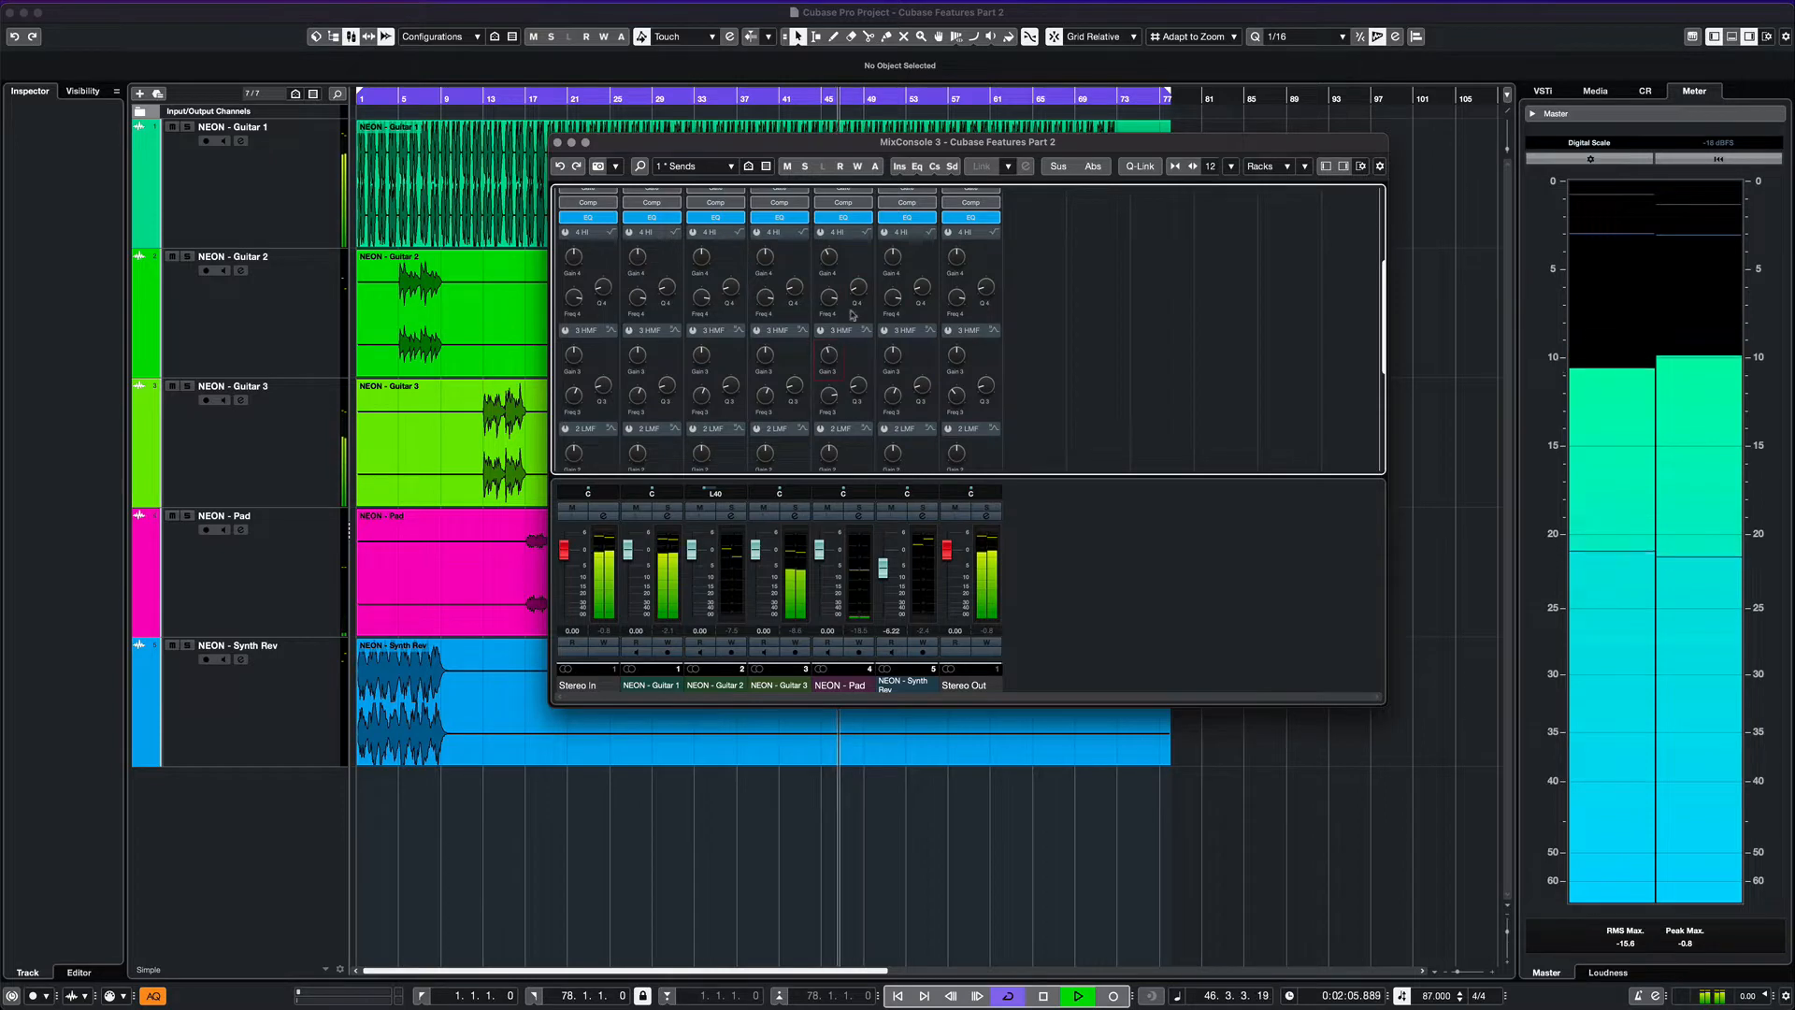
left_click(559, 142)
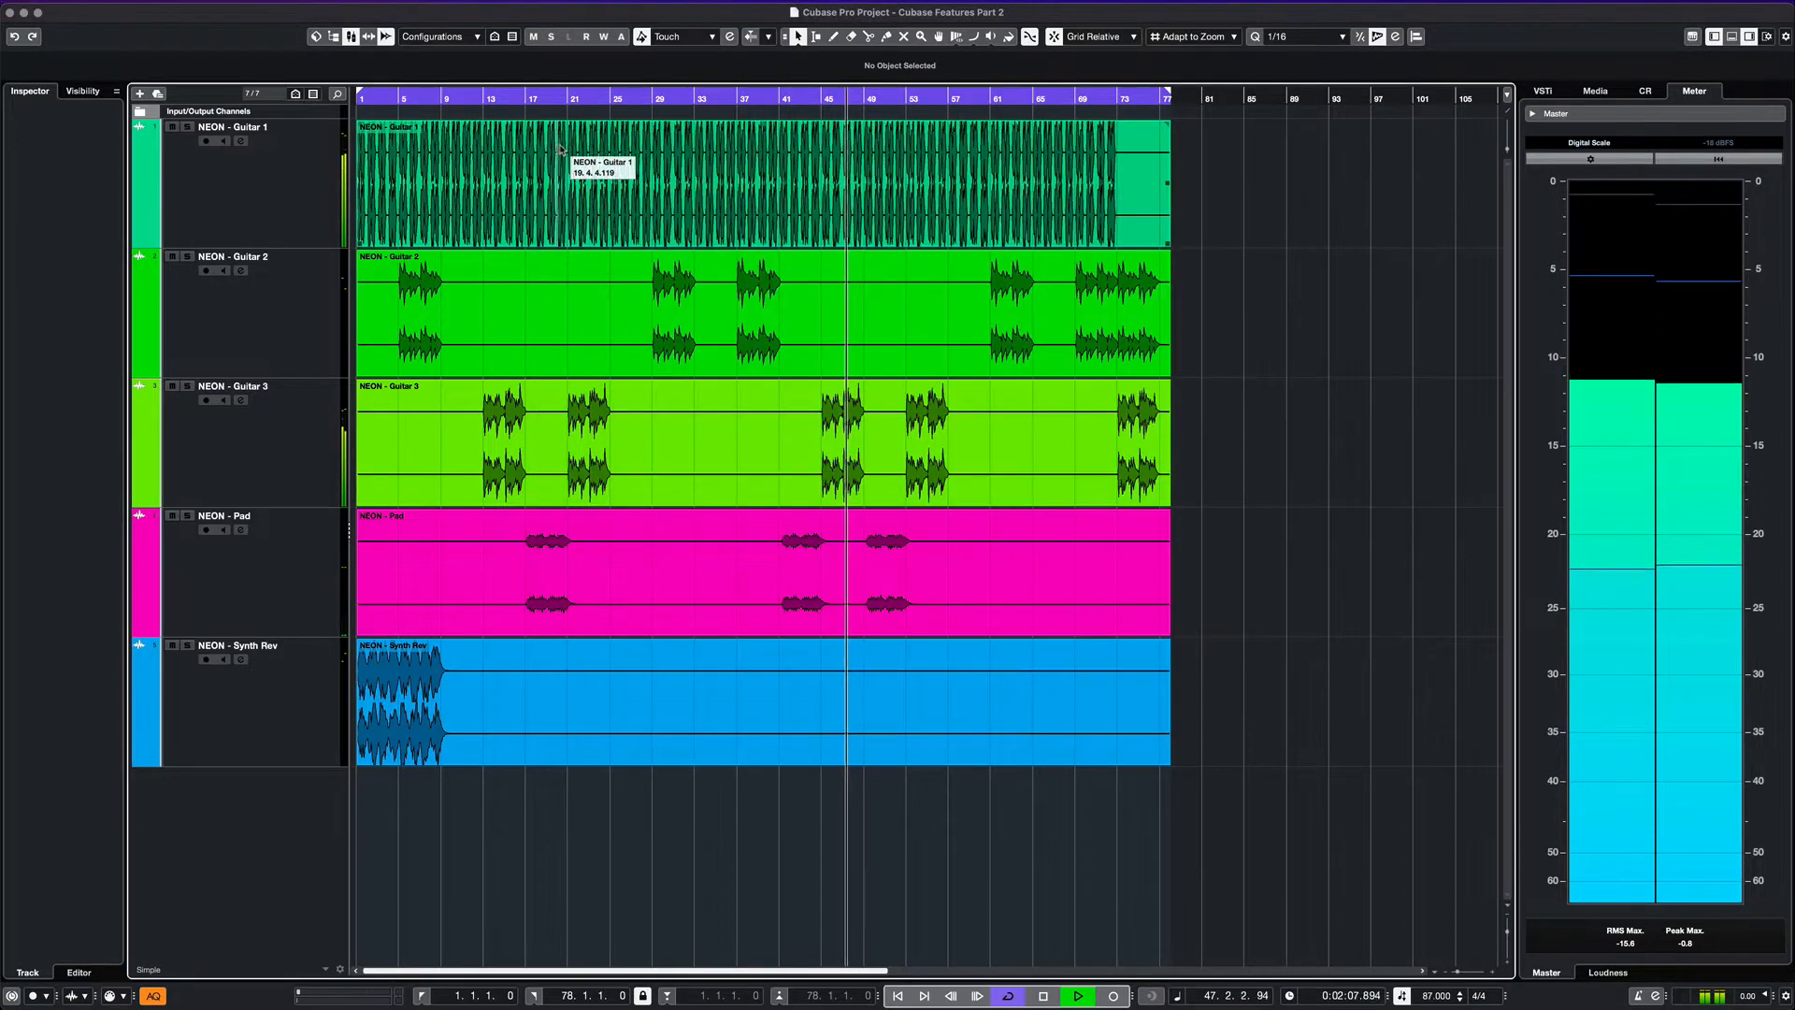
Step: Open MixConsole 4 to view its inserts and the Pad channel's first send slot, and close the console
left_click(414, 1)
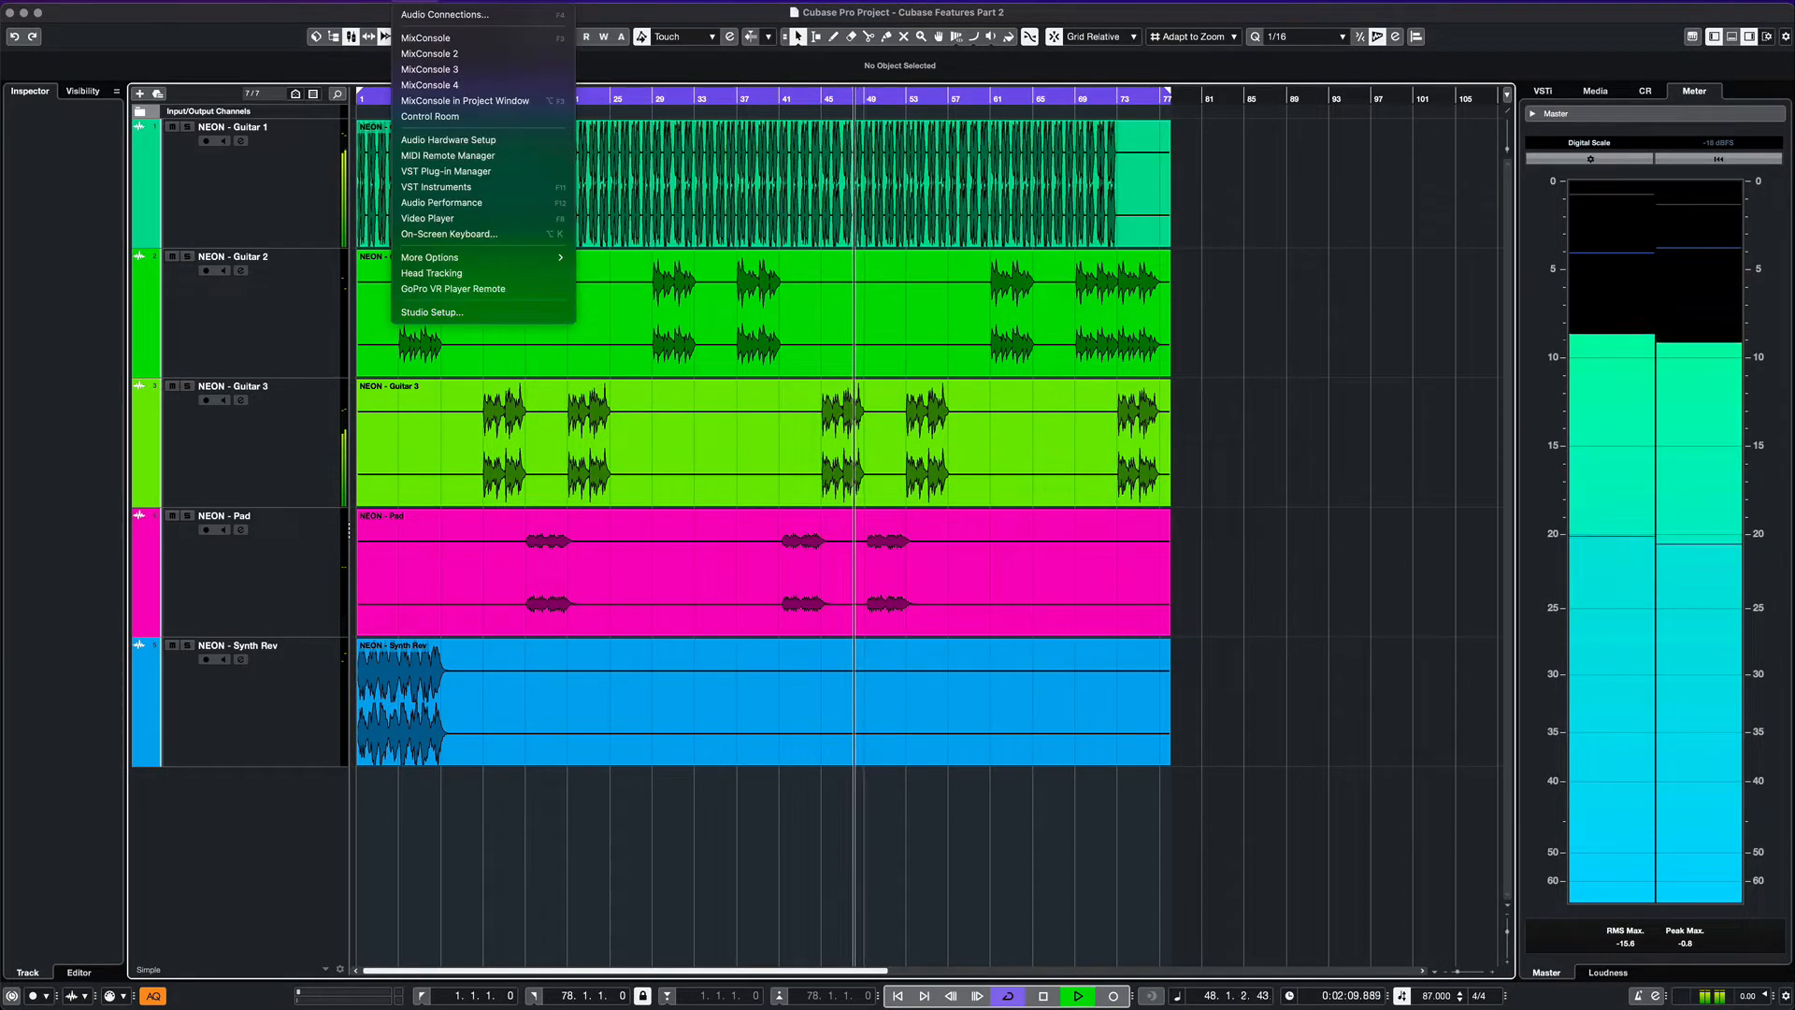
left_click(429, 85)
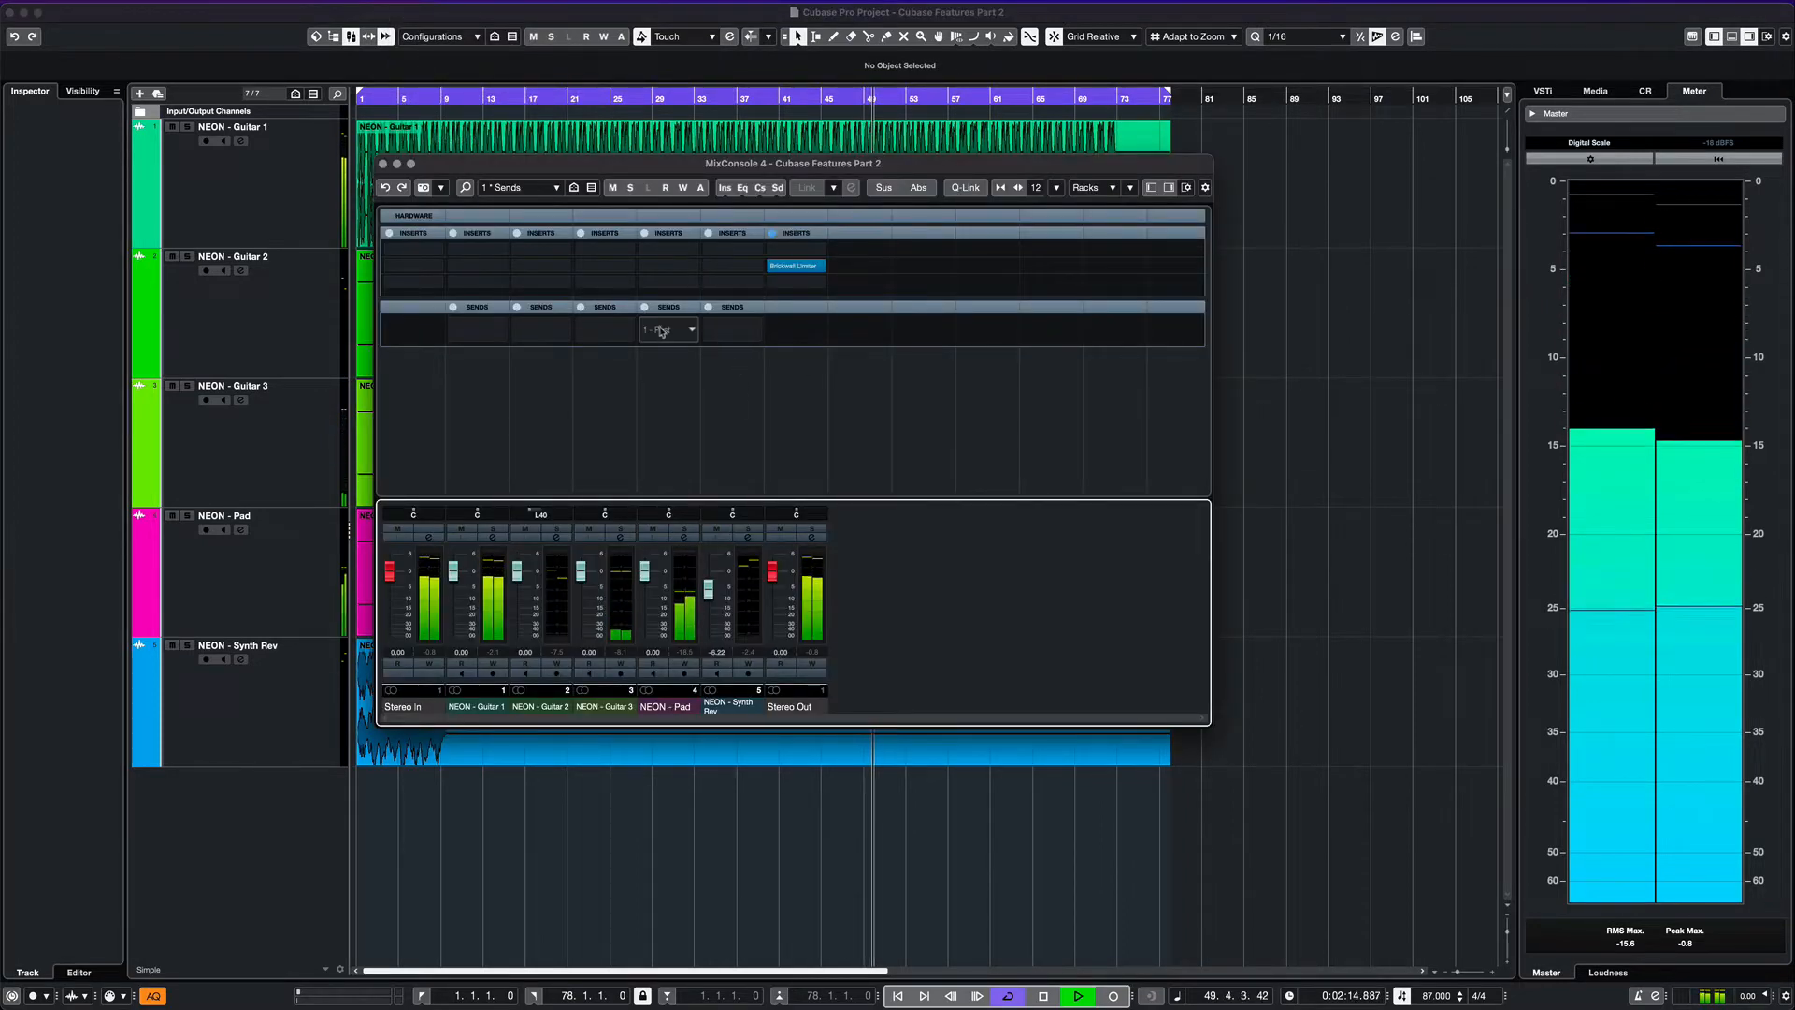
left_click(662, 331)
left_click(625, 333)
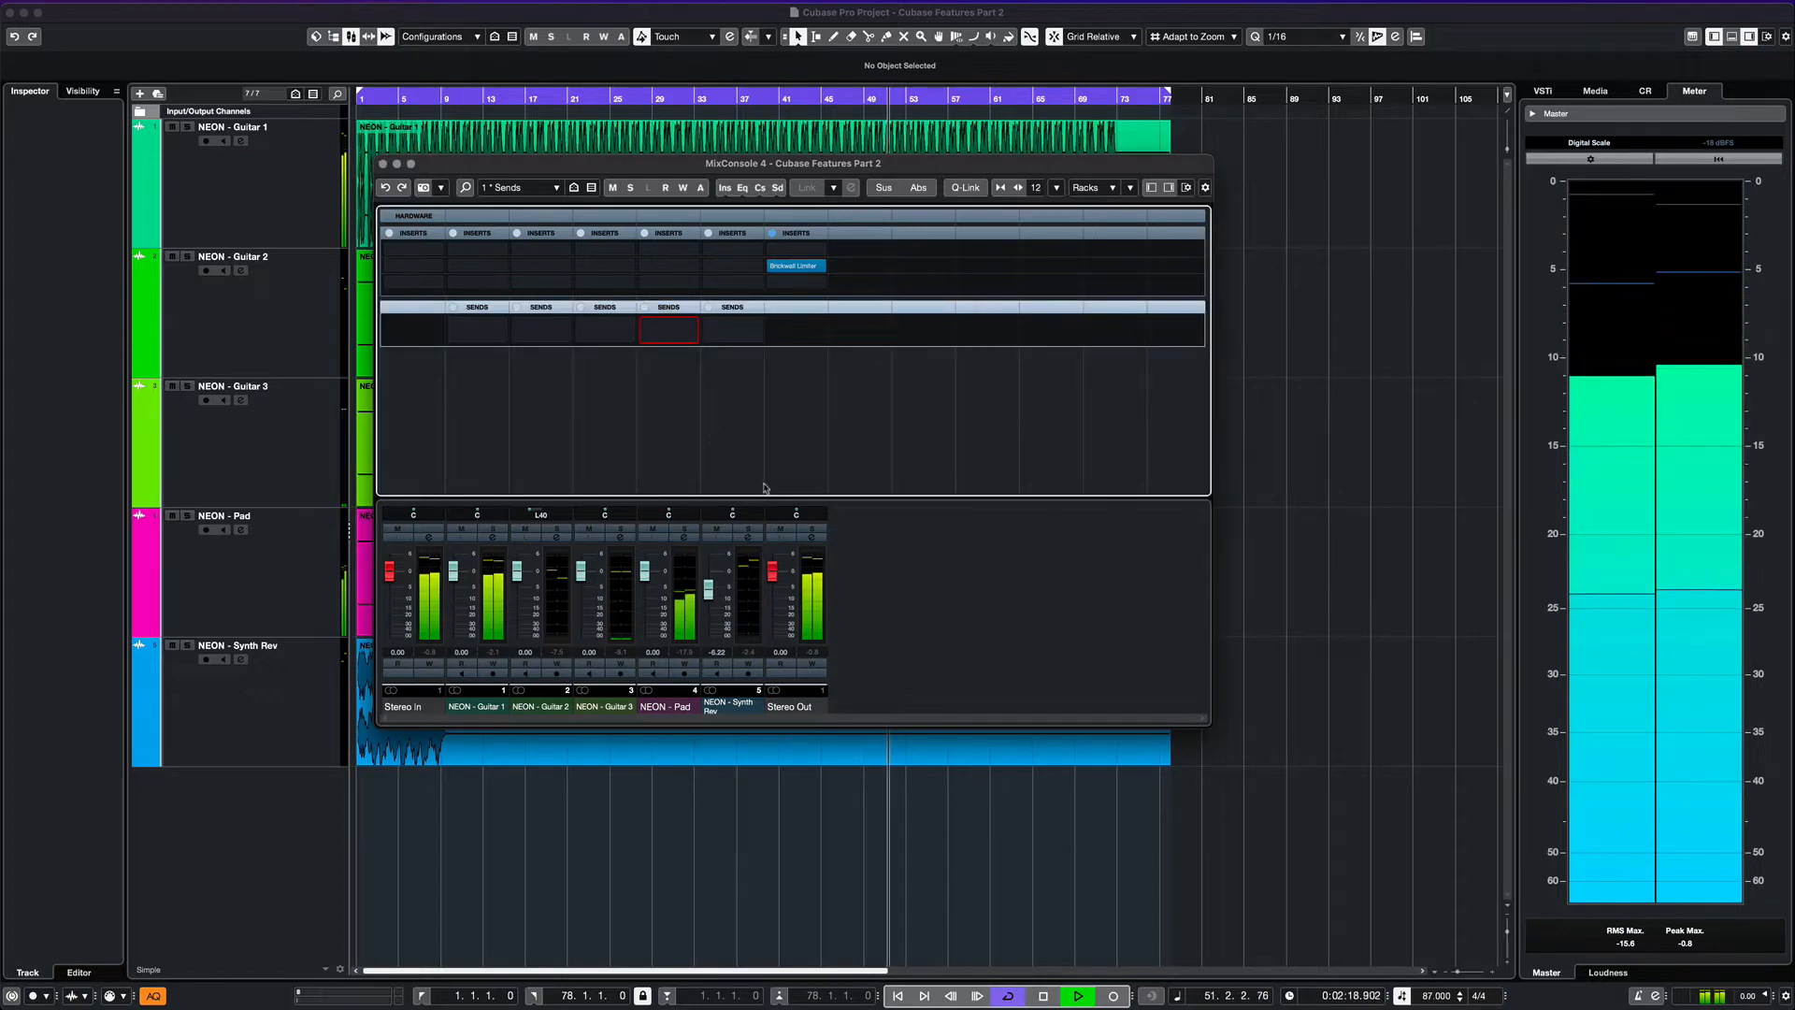
left_click(383, 164)
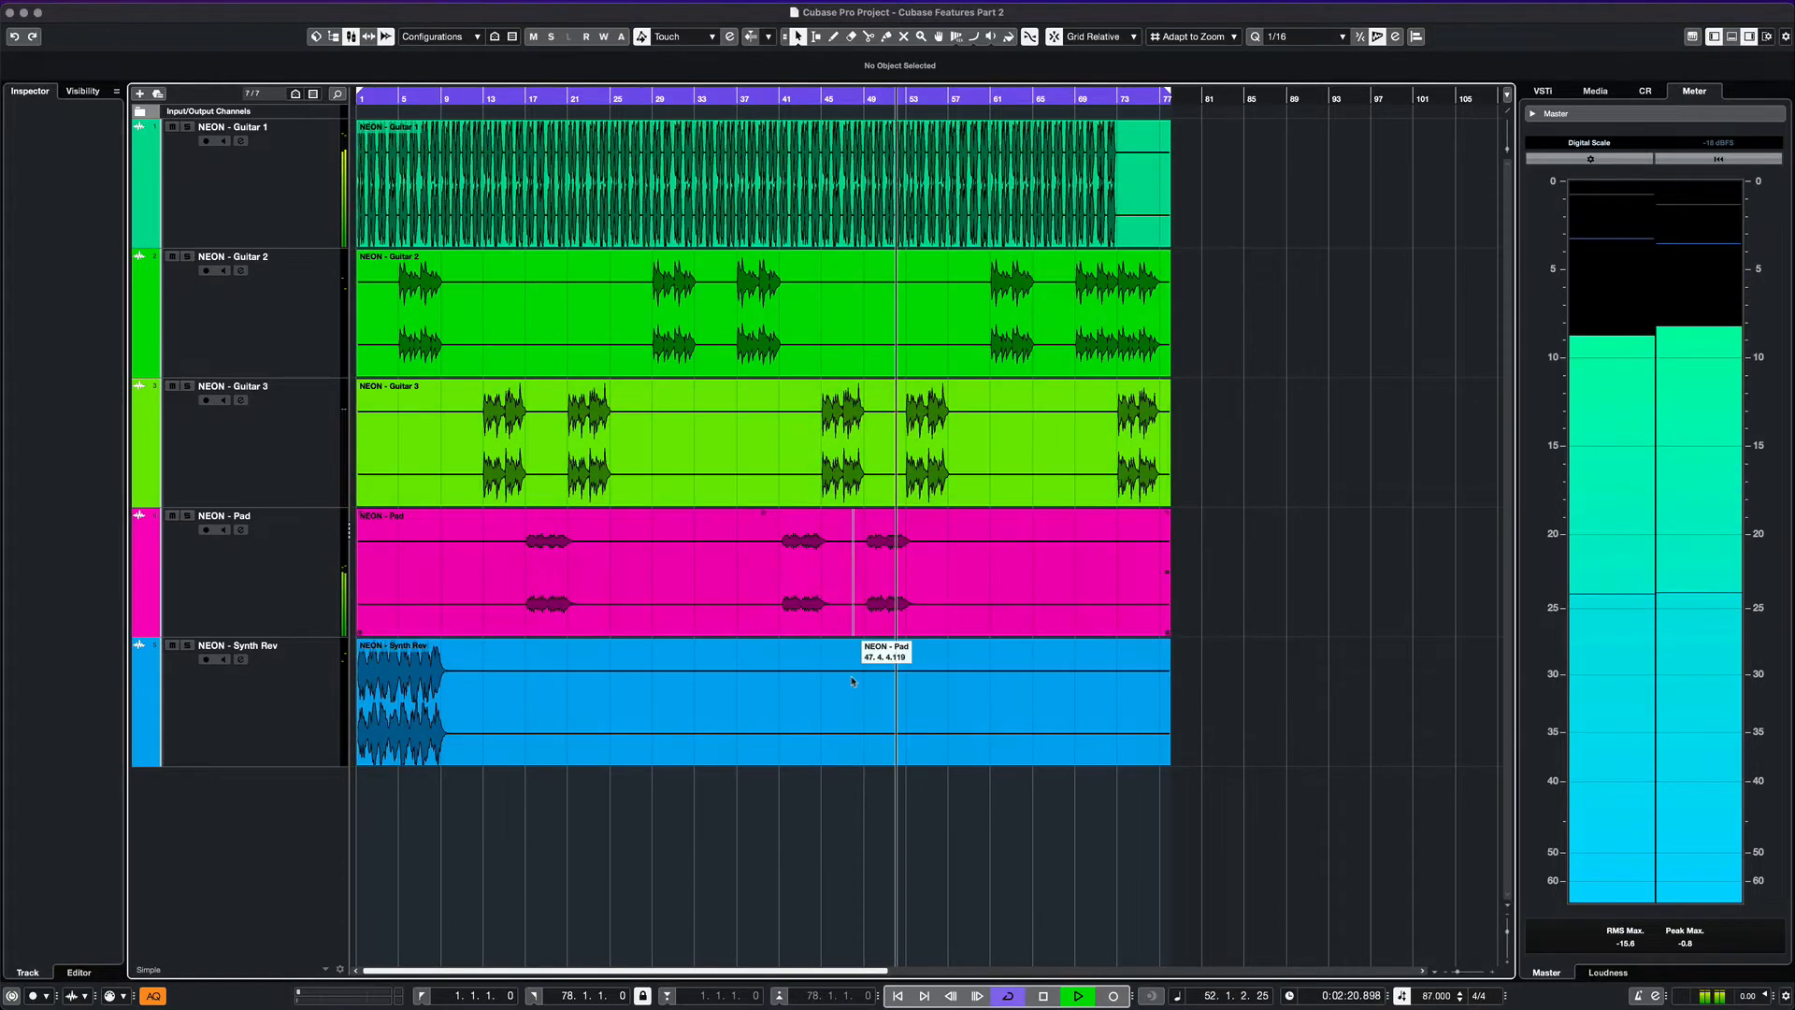
Step: Show the MixConsole inside the project window and open MixConsole 3 to view its channel racks
left_click(1731, 36)
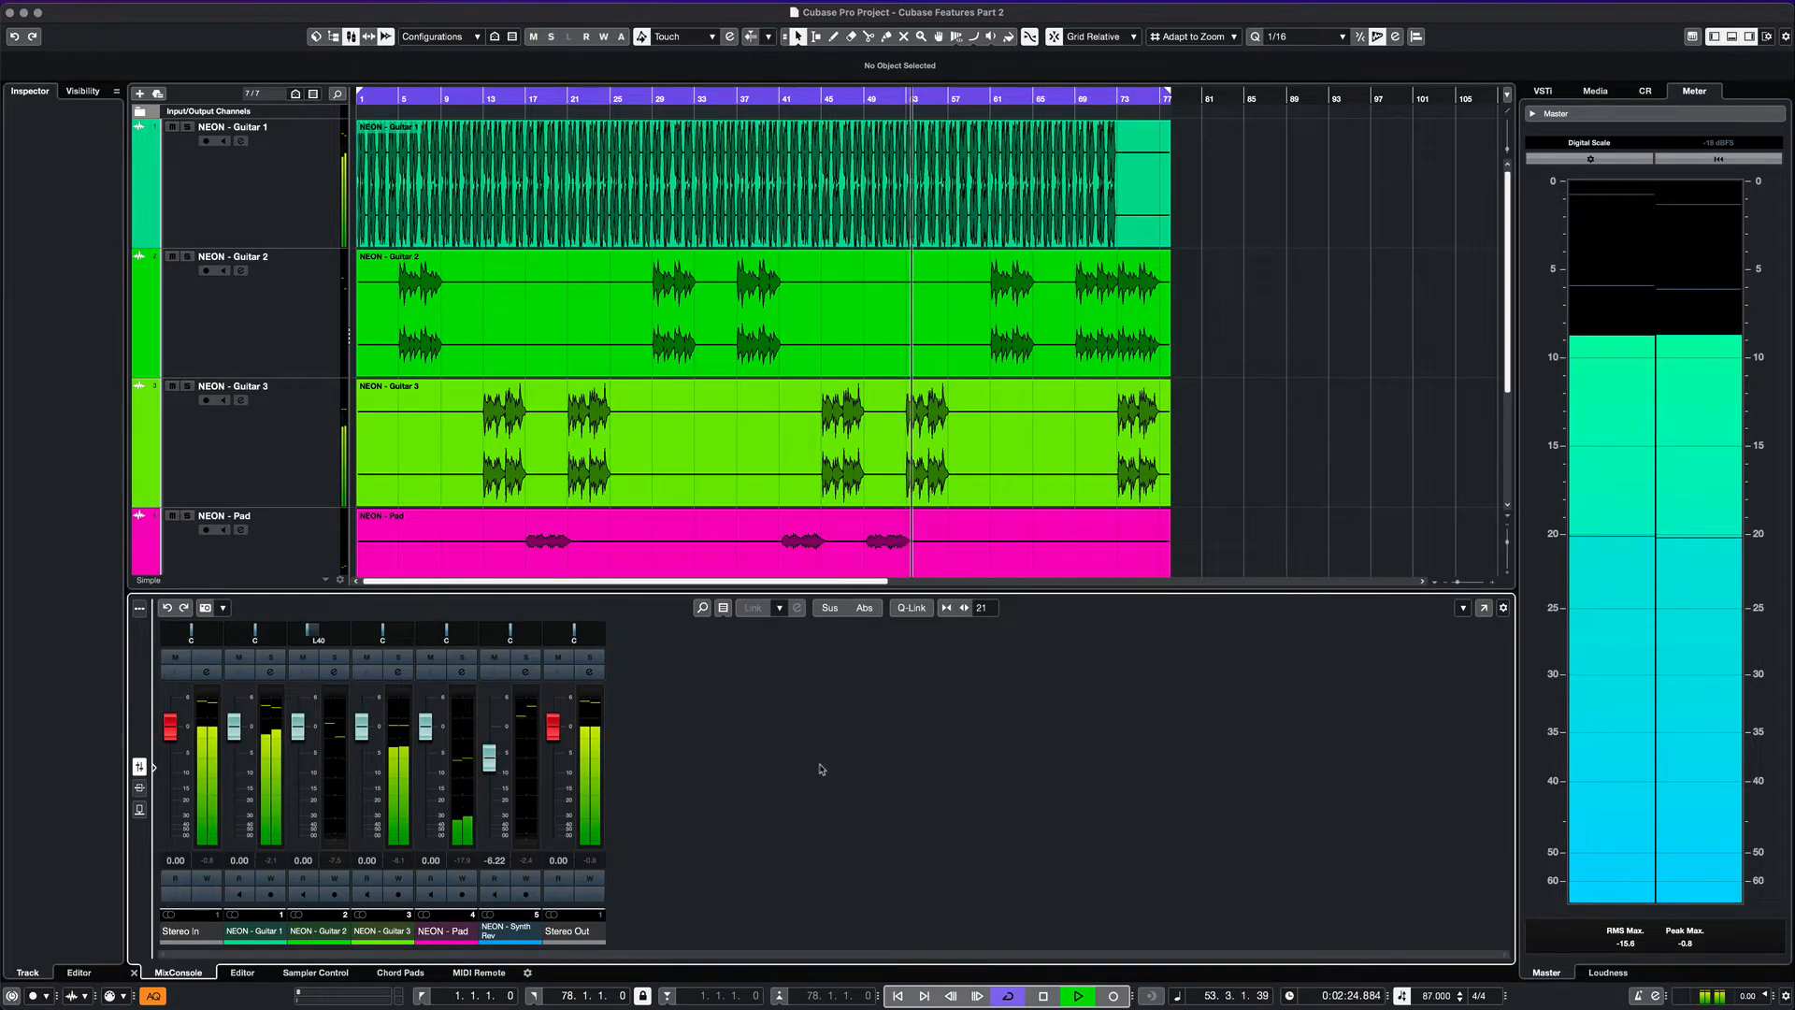
left_click(323, 4)
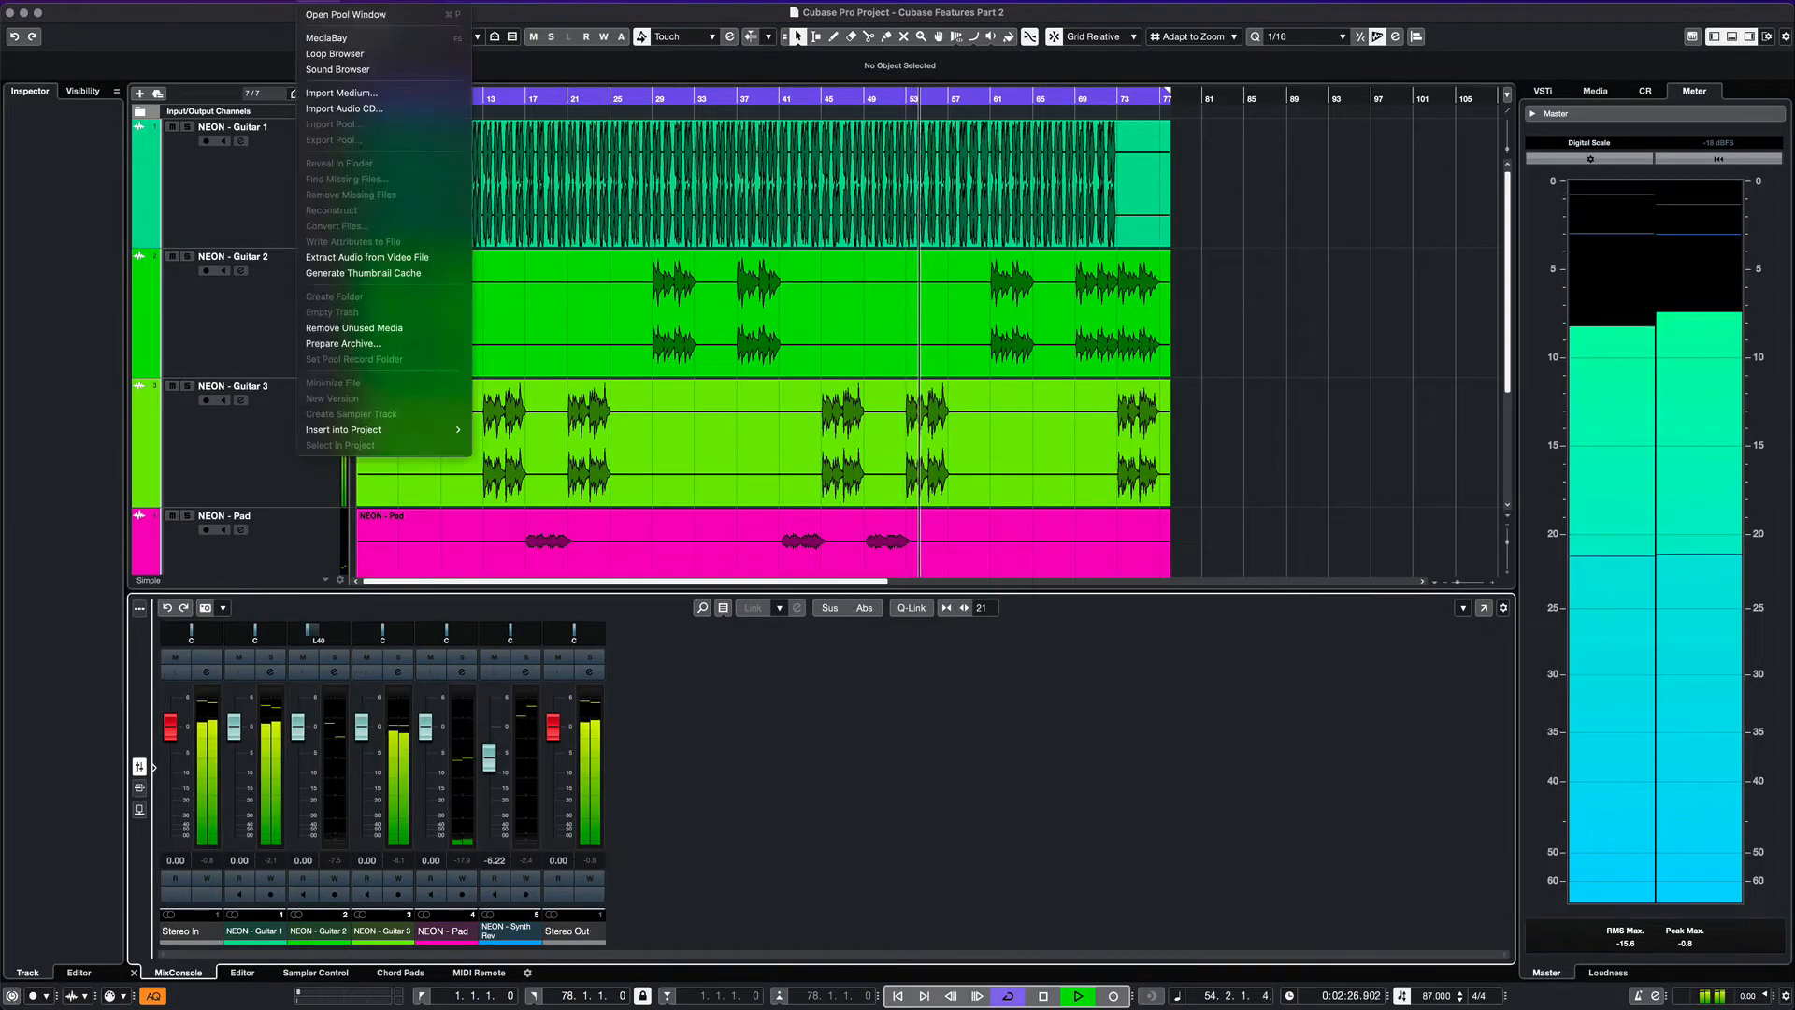
mouse_move(416, 5)
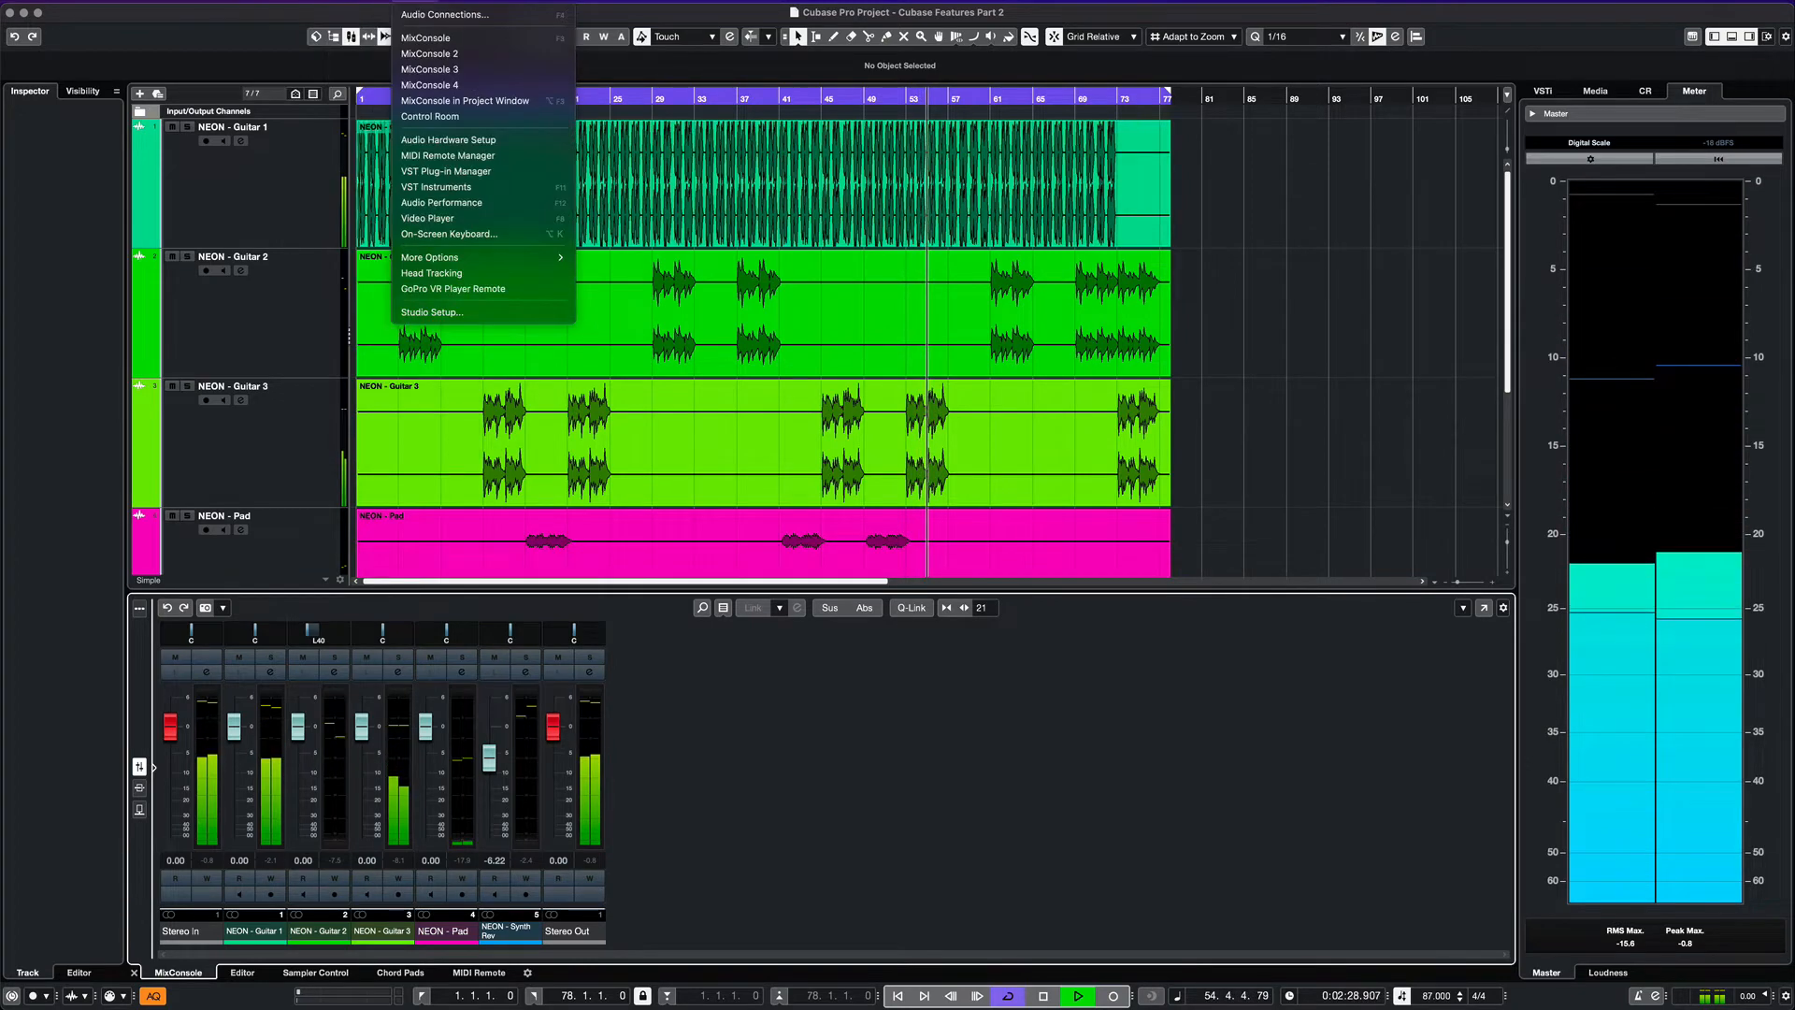
left_click(426, 71)
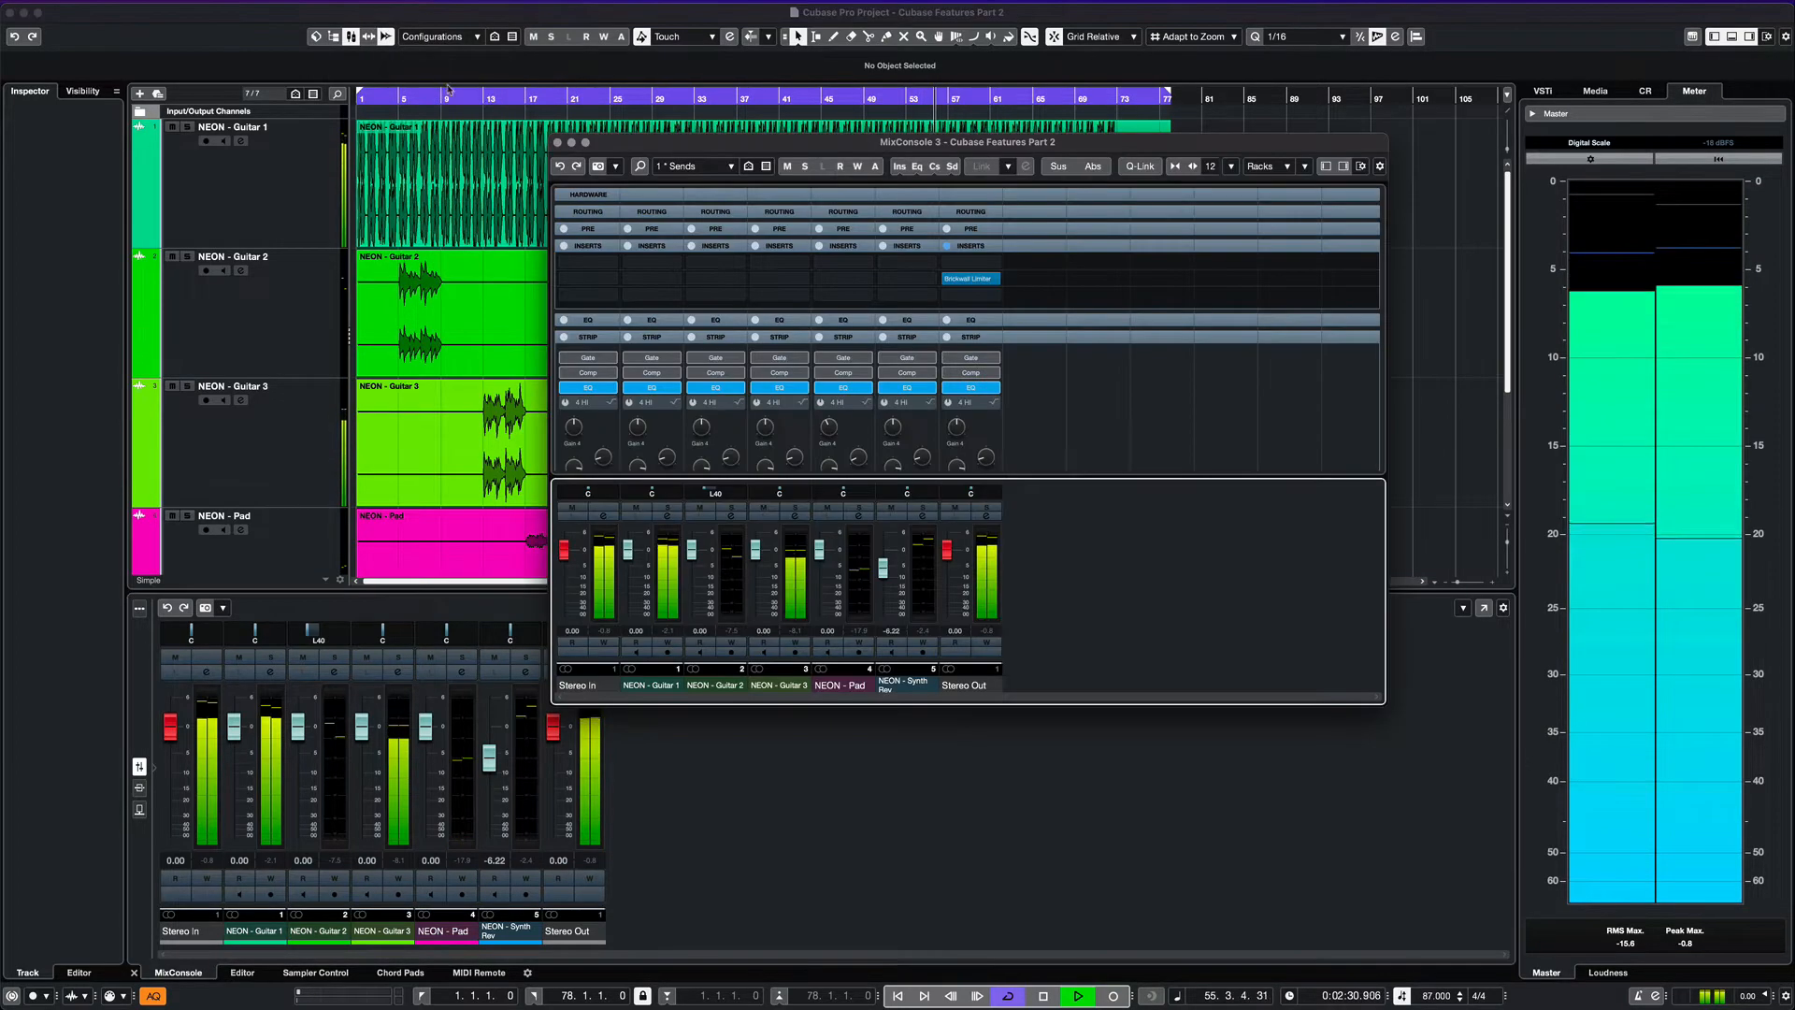
scroll(996, 425, "down", 5)
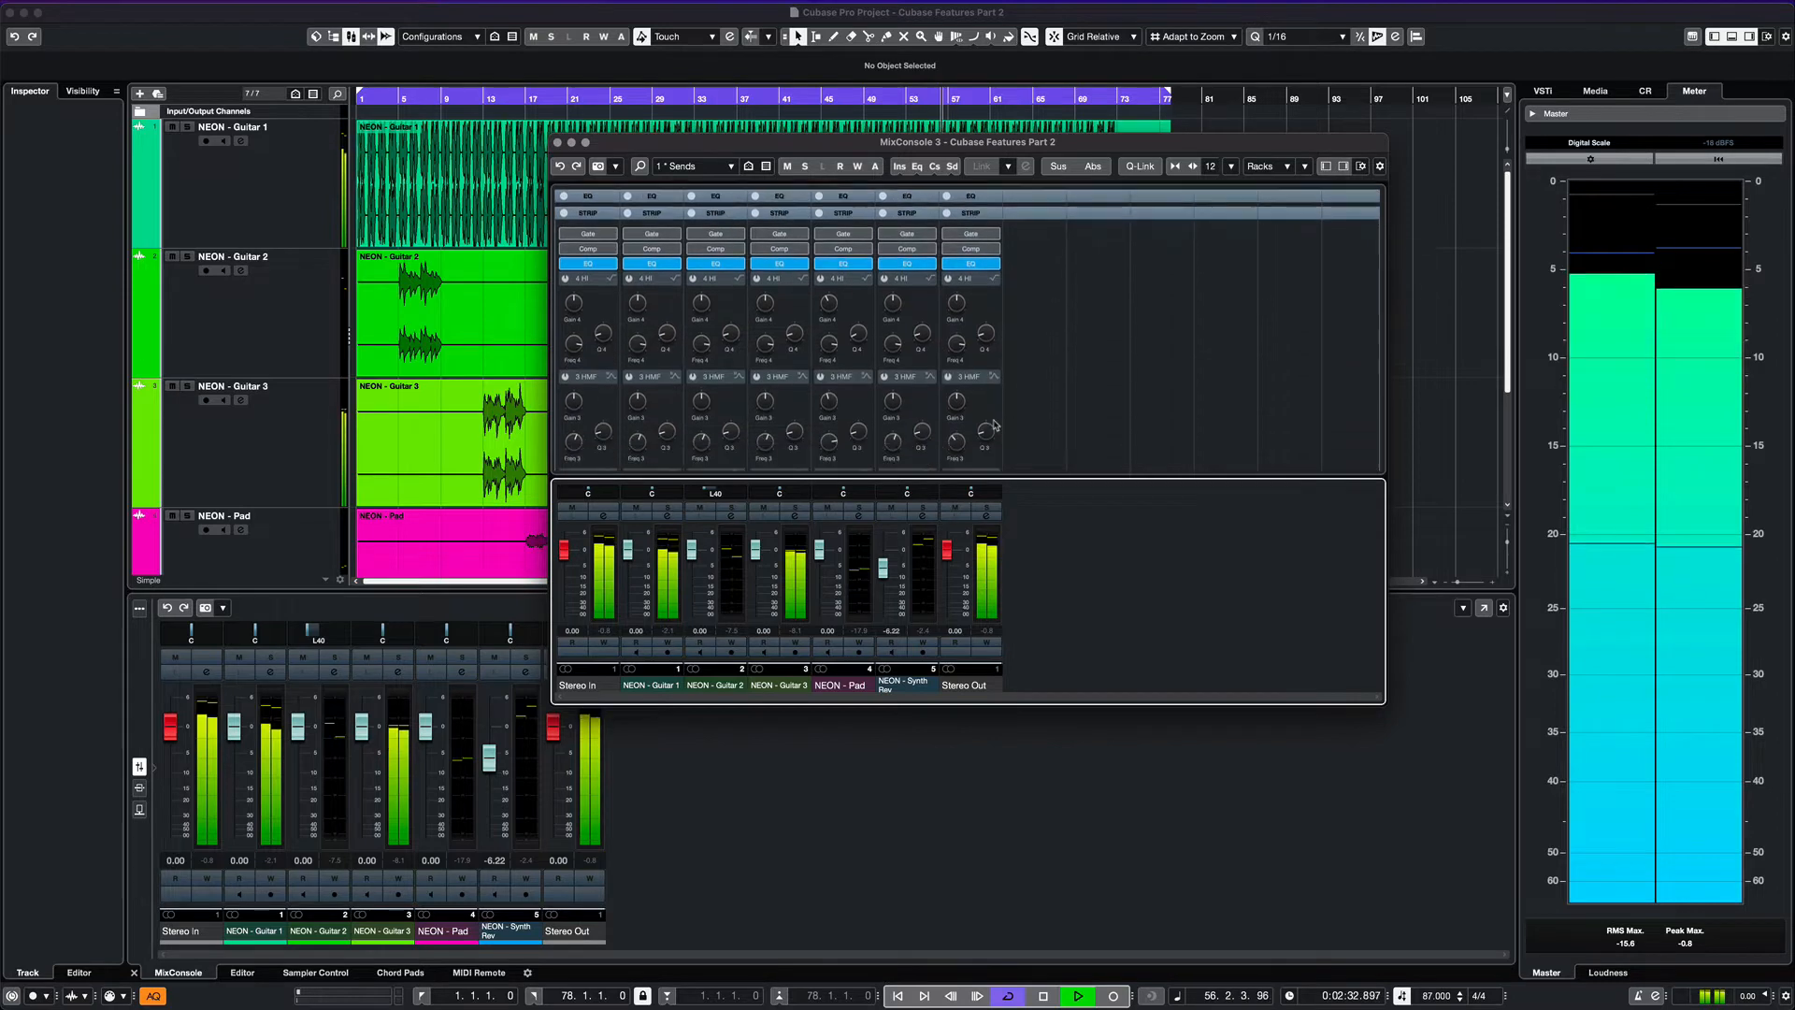
scroll(1319, 258, "up", 5)
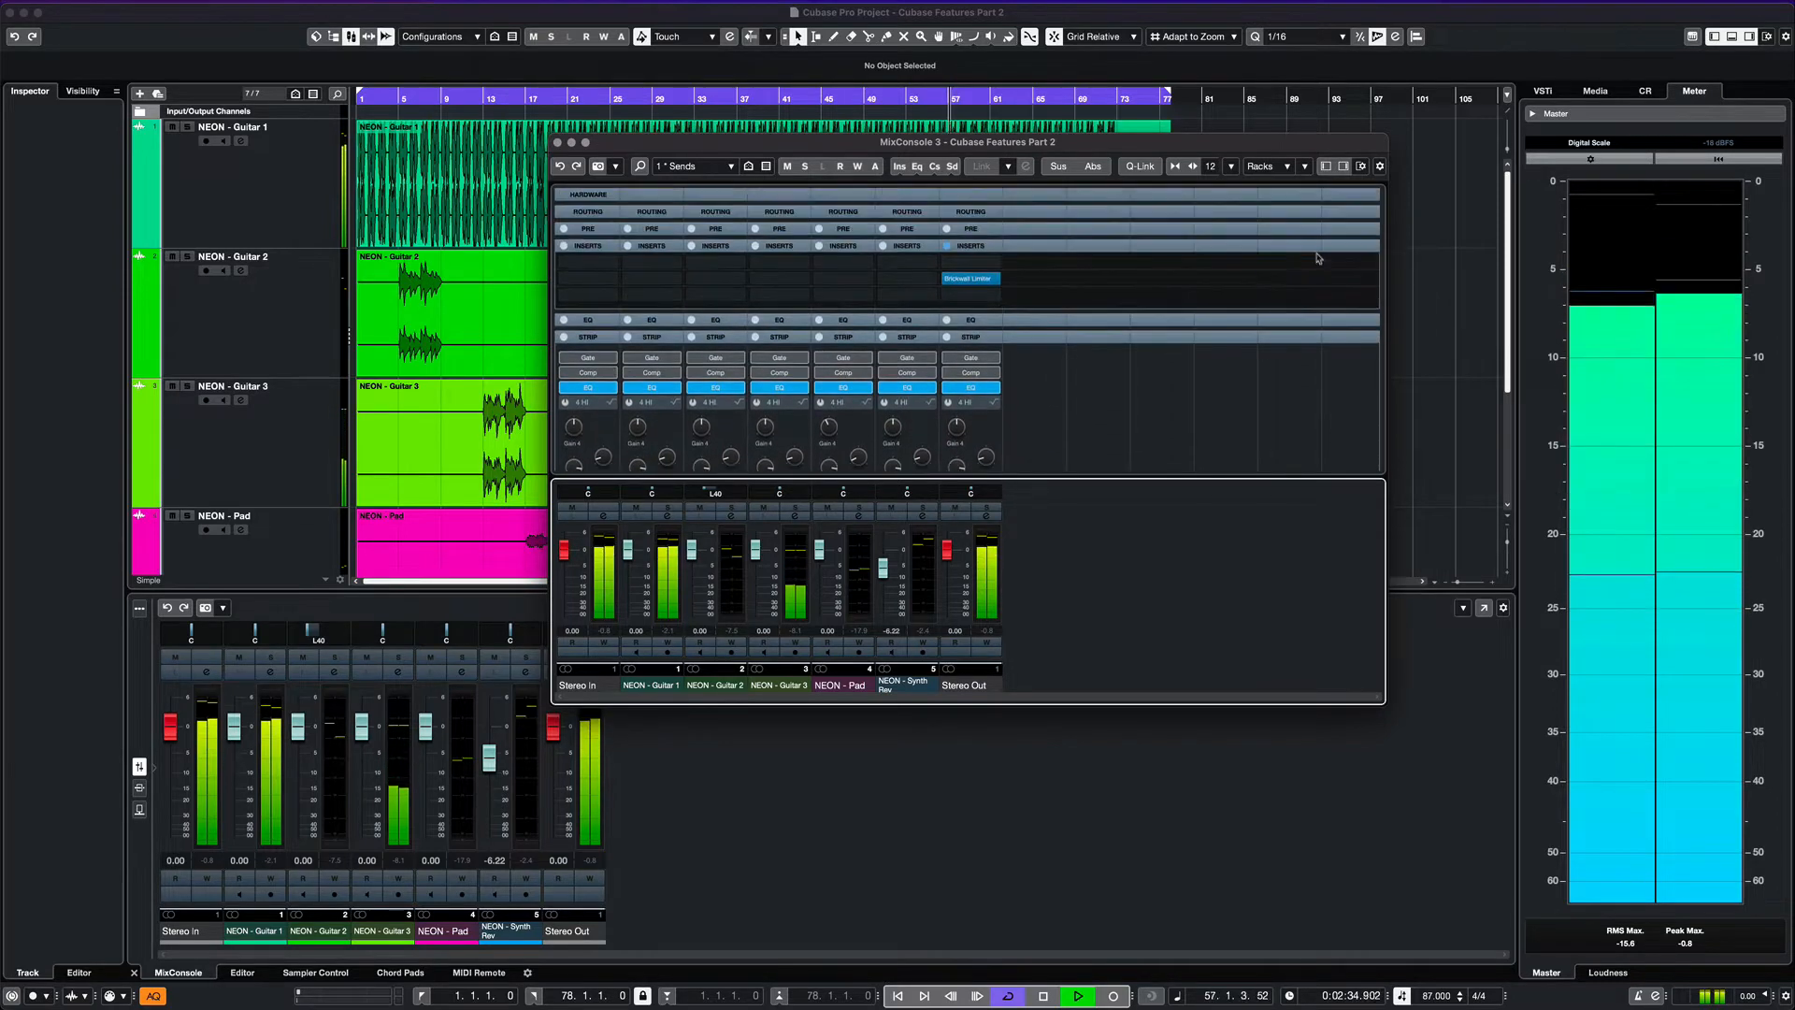
Step: Close the separate MixConsole 3 window
left_click(1379, 166)
left_click(1318, 144)
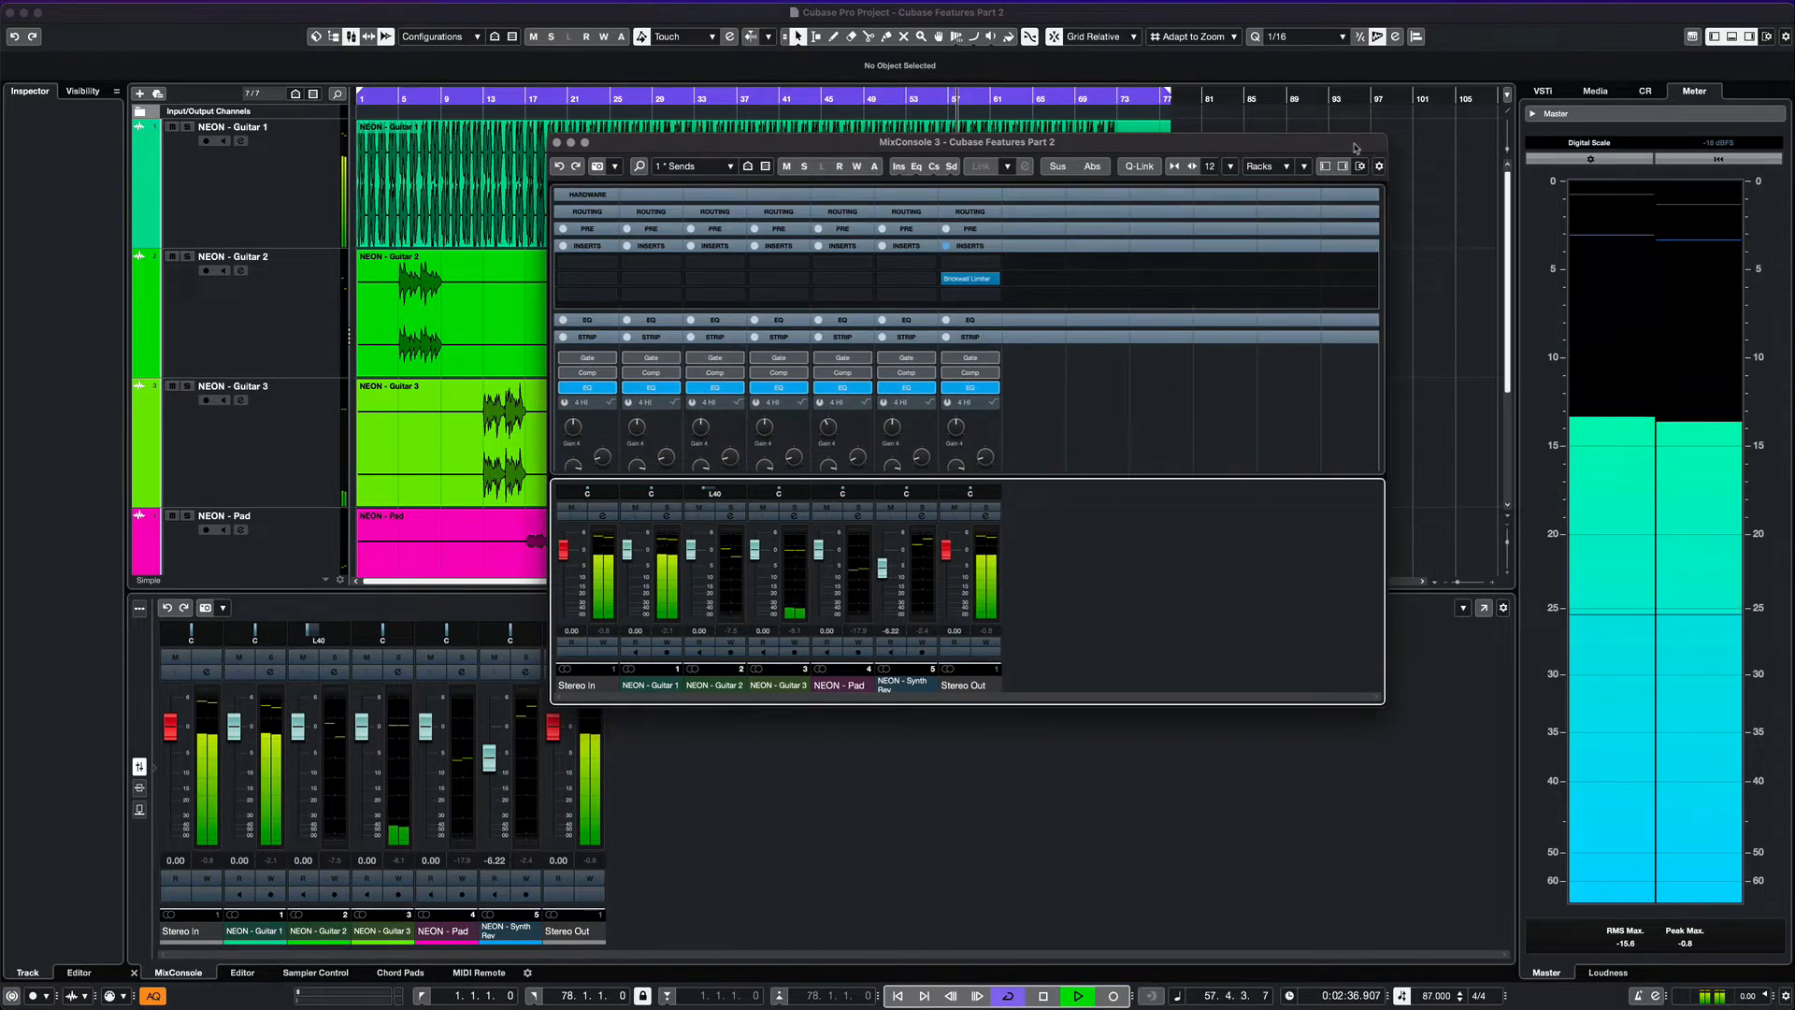
left_click(558, 144)
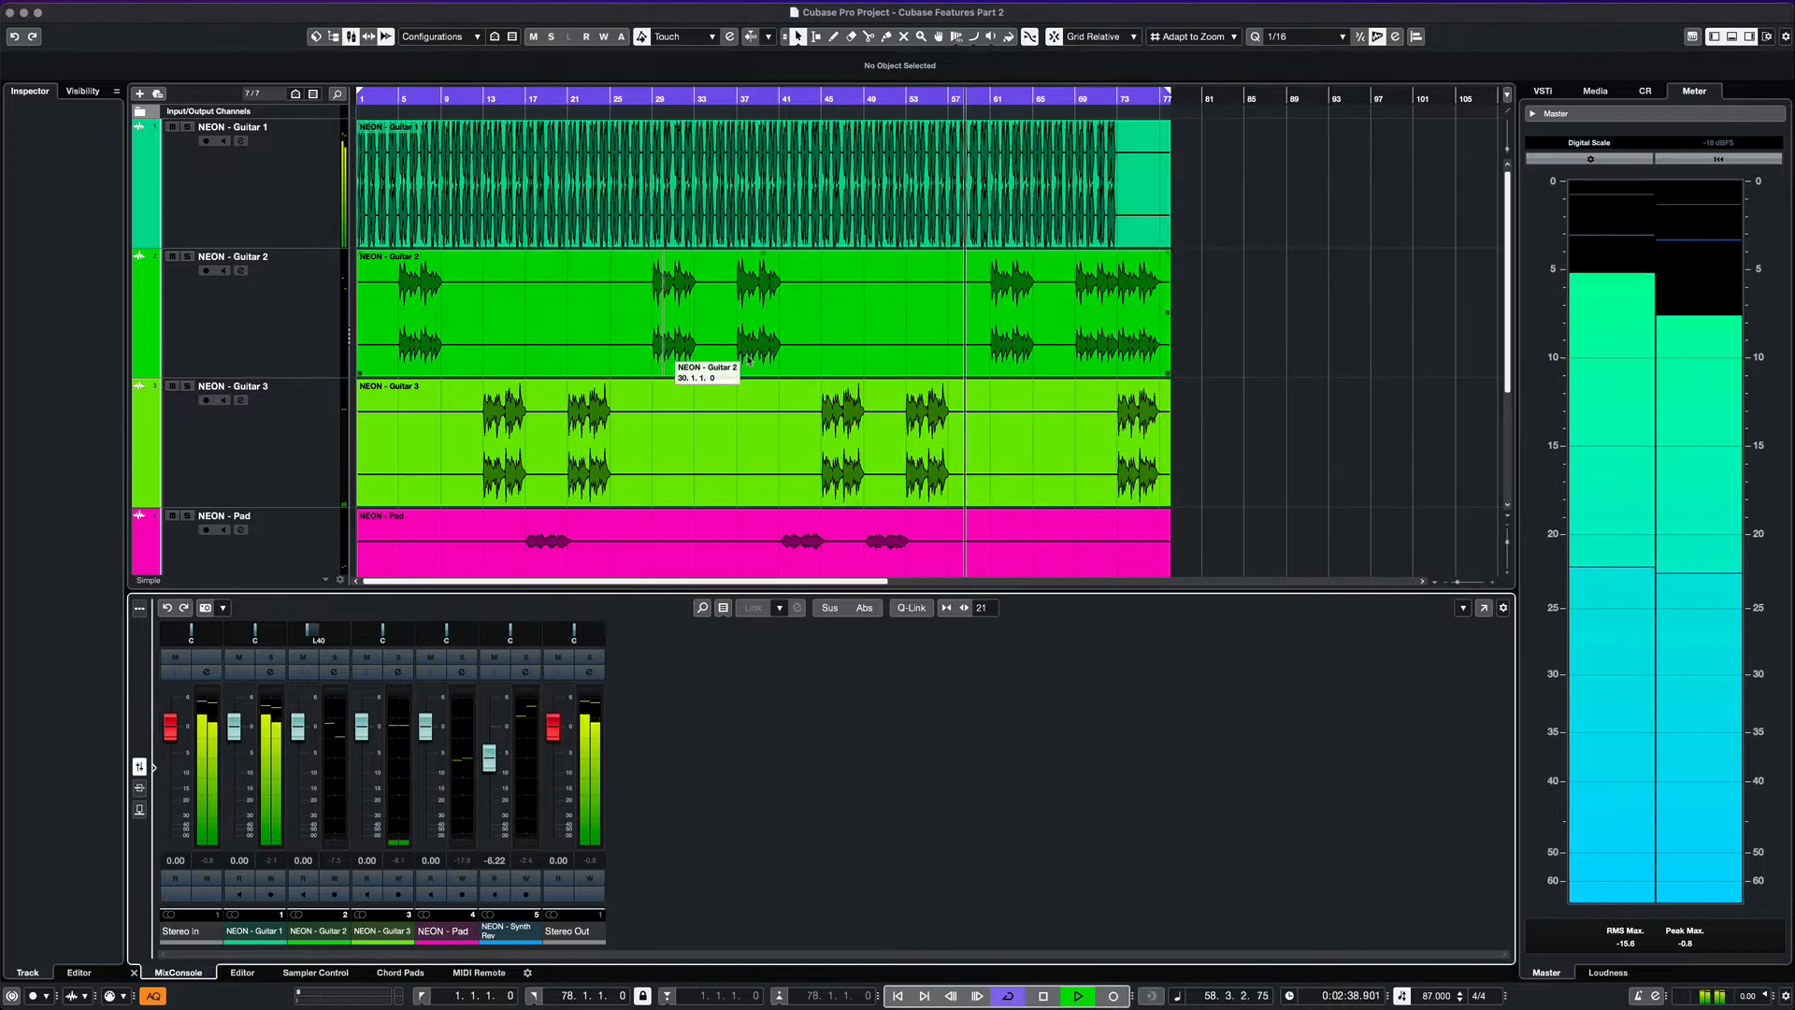
left_click(1692, 37)
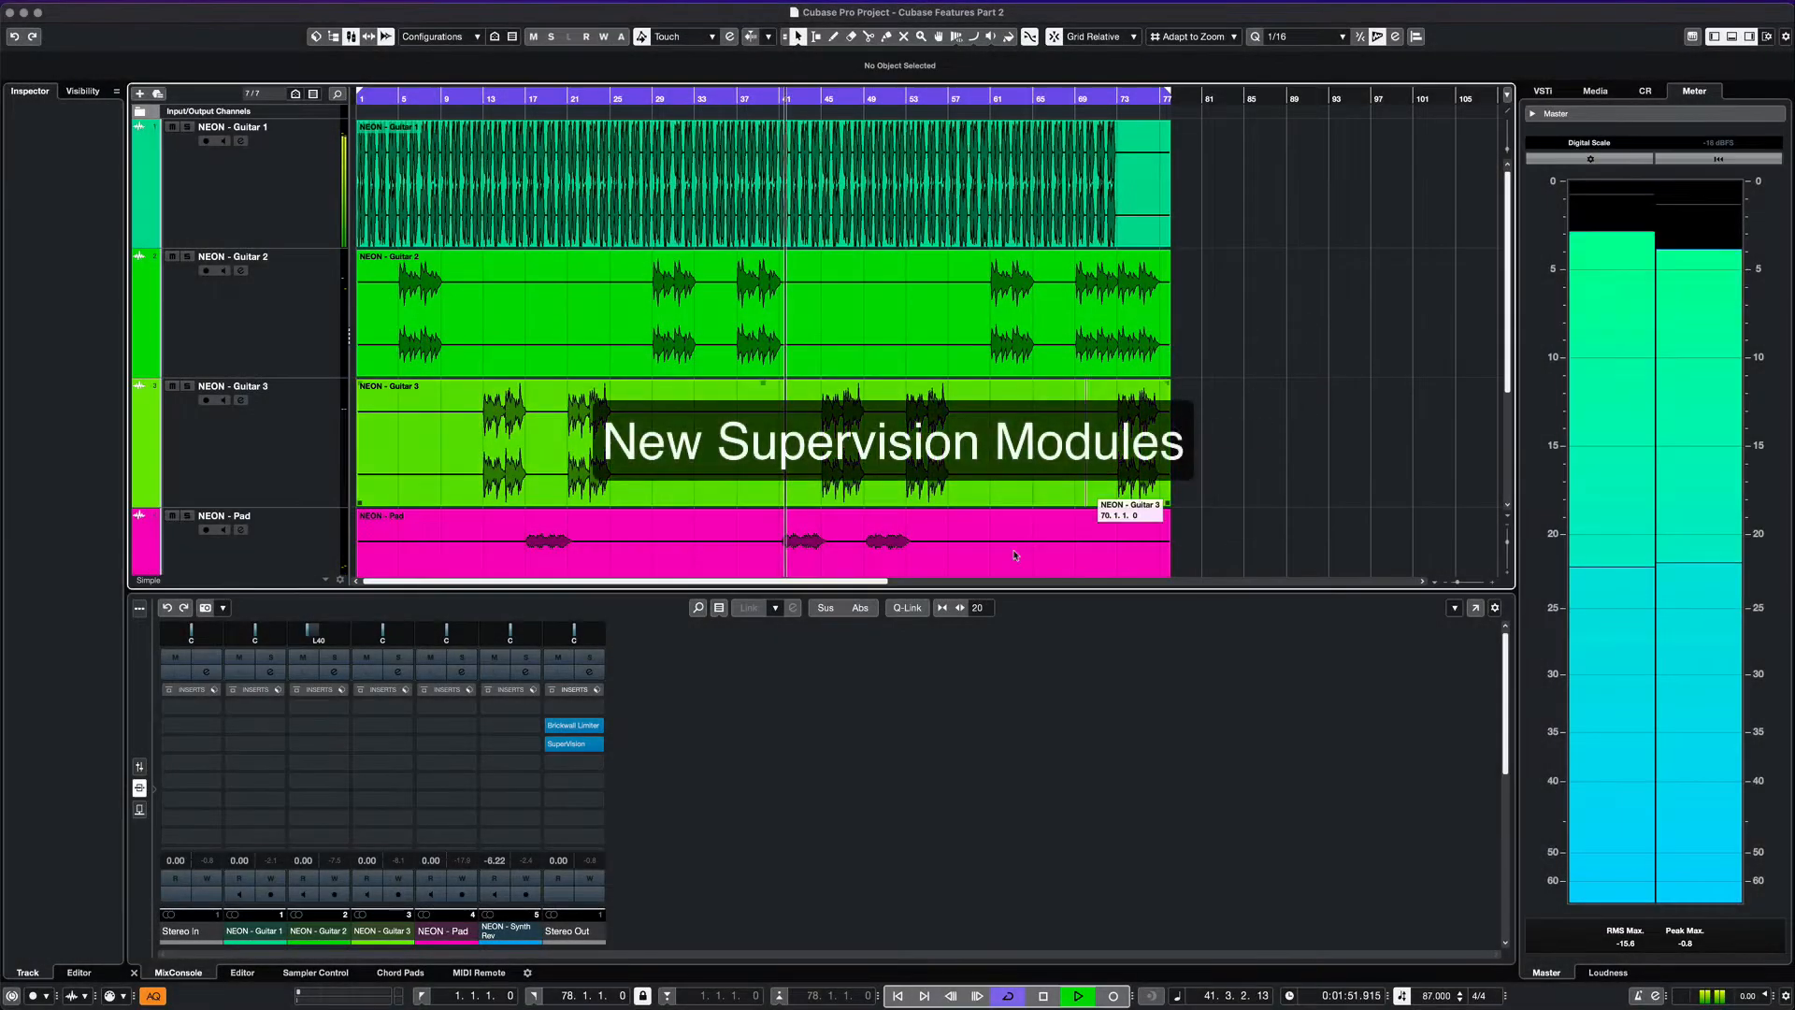
Step: Open the SuperVision insert on the Stereo Out channel and switch its module from the signal category to VU
left_click(563, 744)
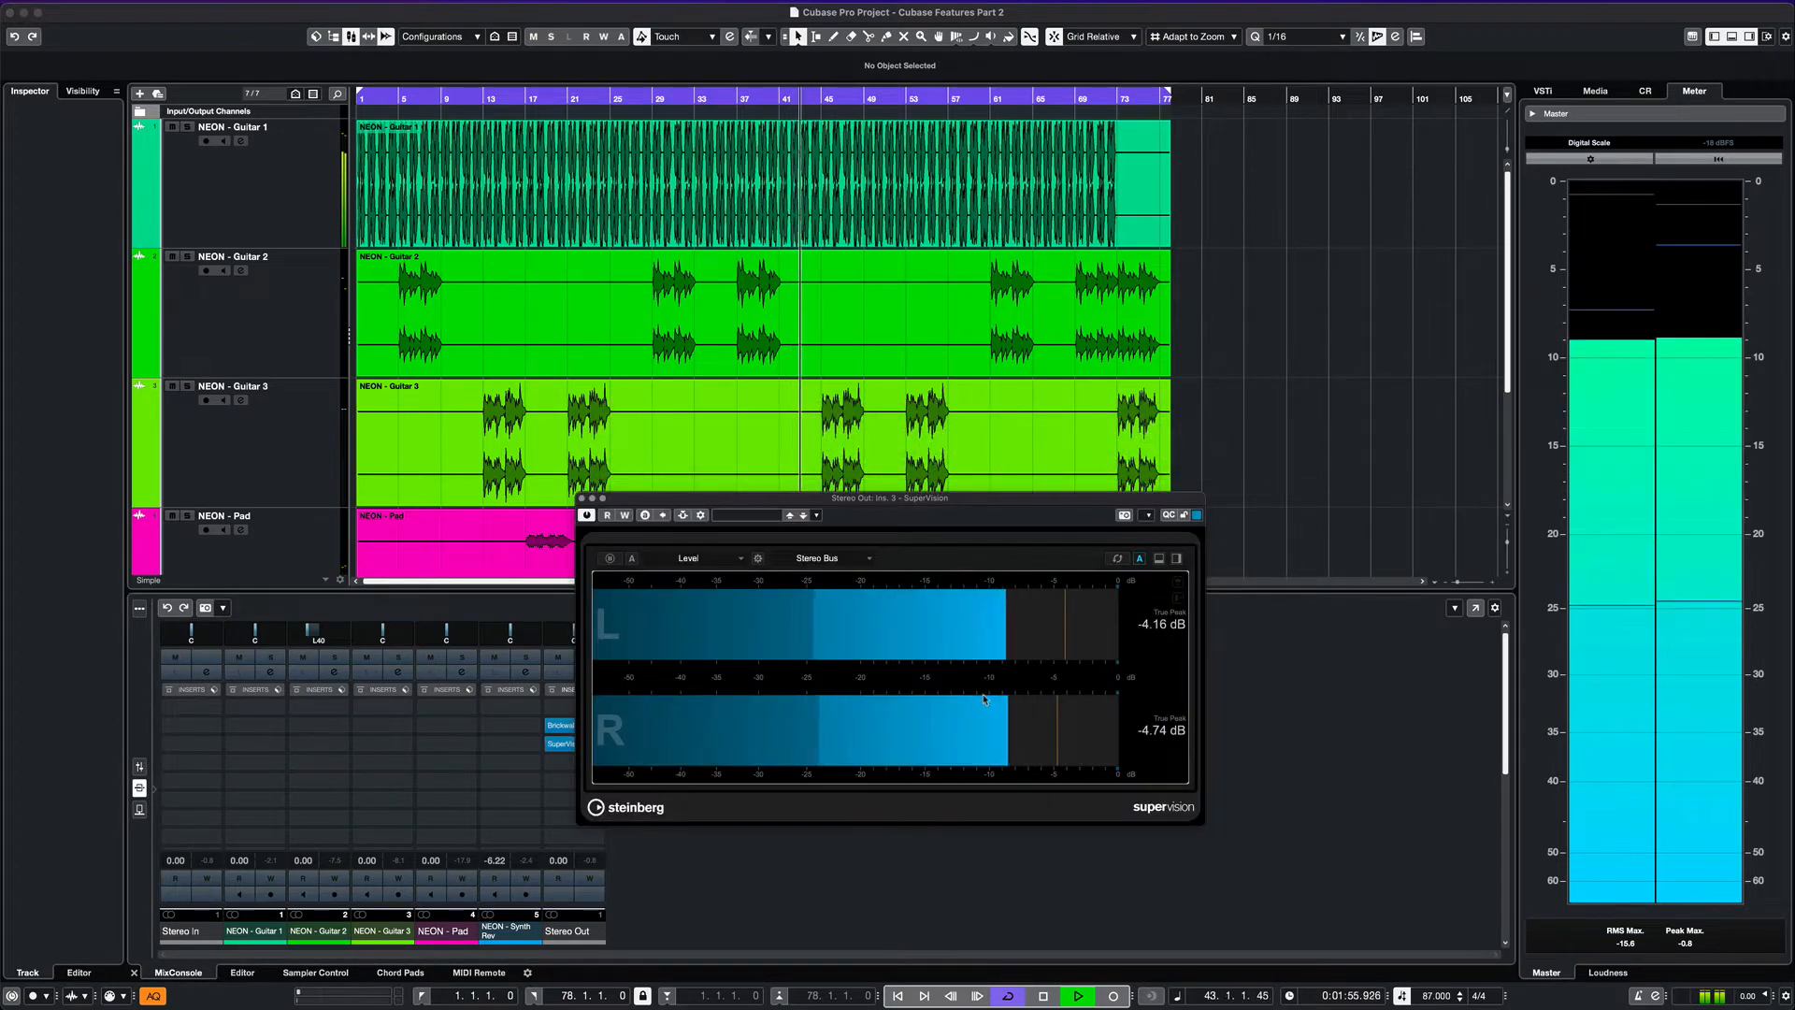
left_click(703, 559)
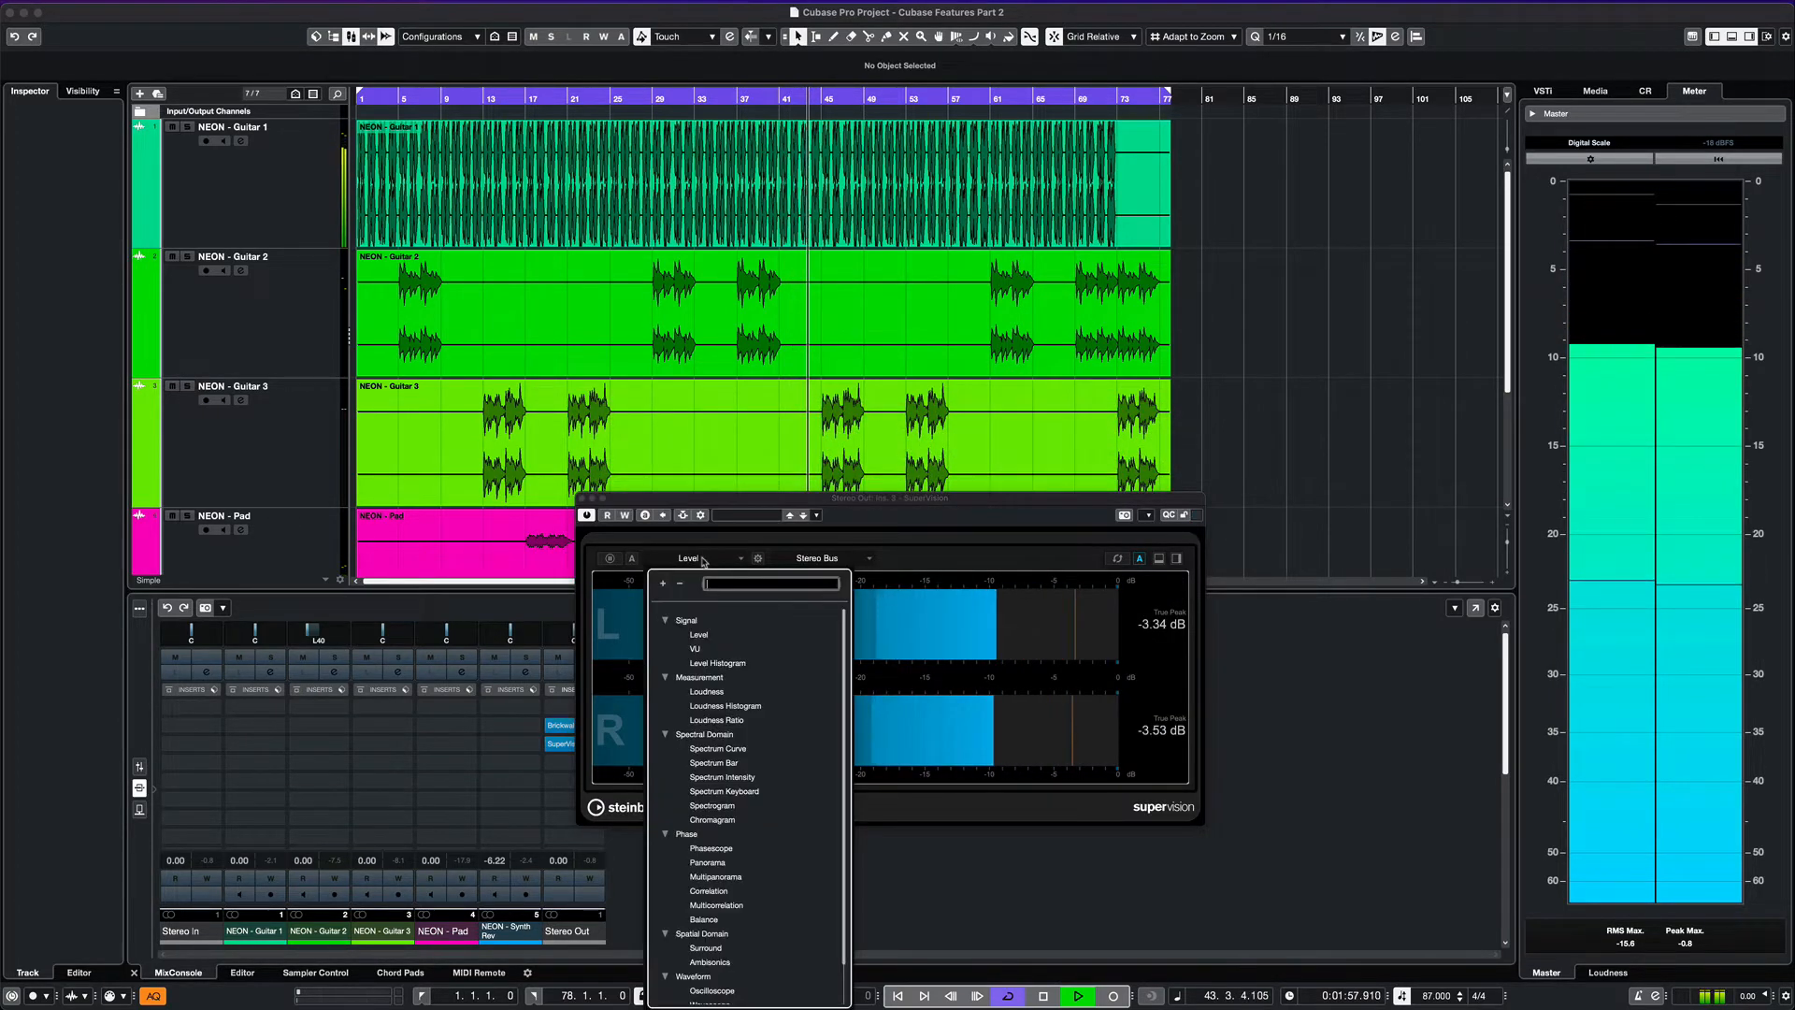
left_click(695, 649)
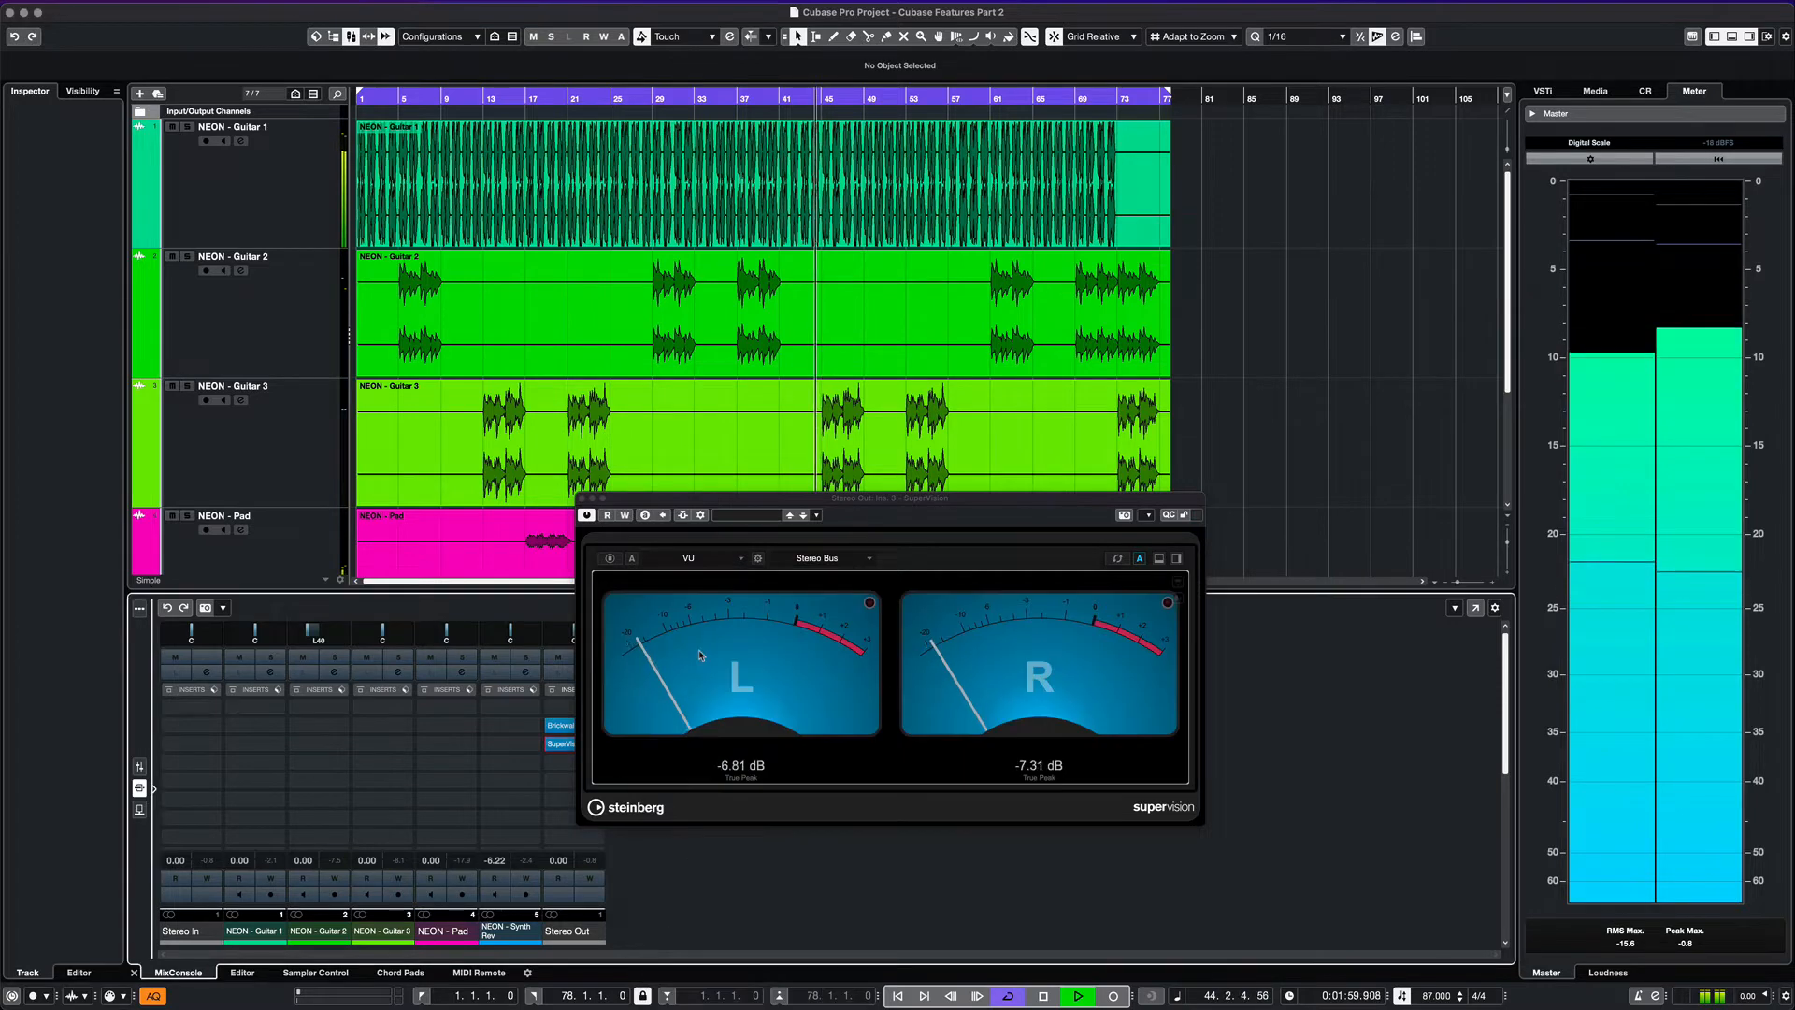
Step: Open the VU module settings, try the Light color for the meters, and set the color to Dark
left_click(756, 559)
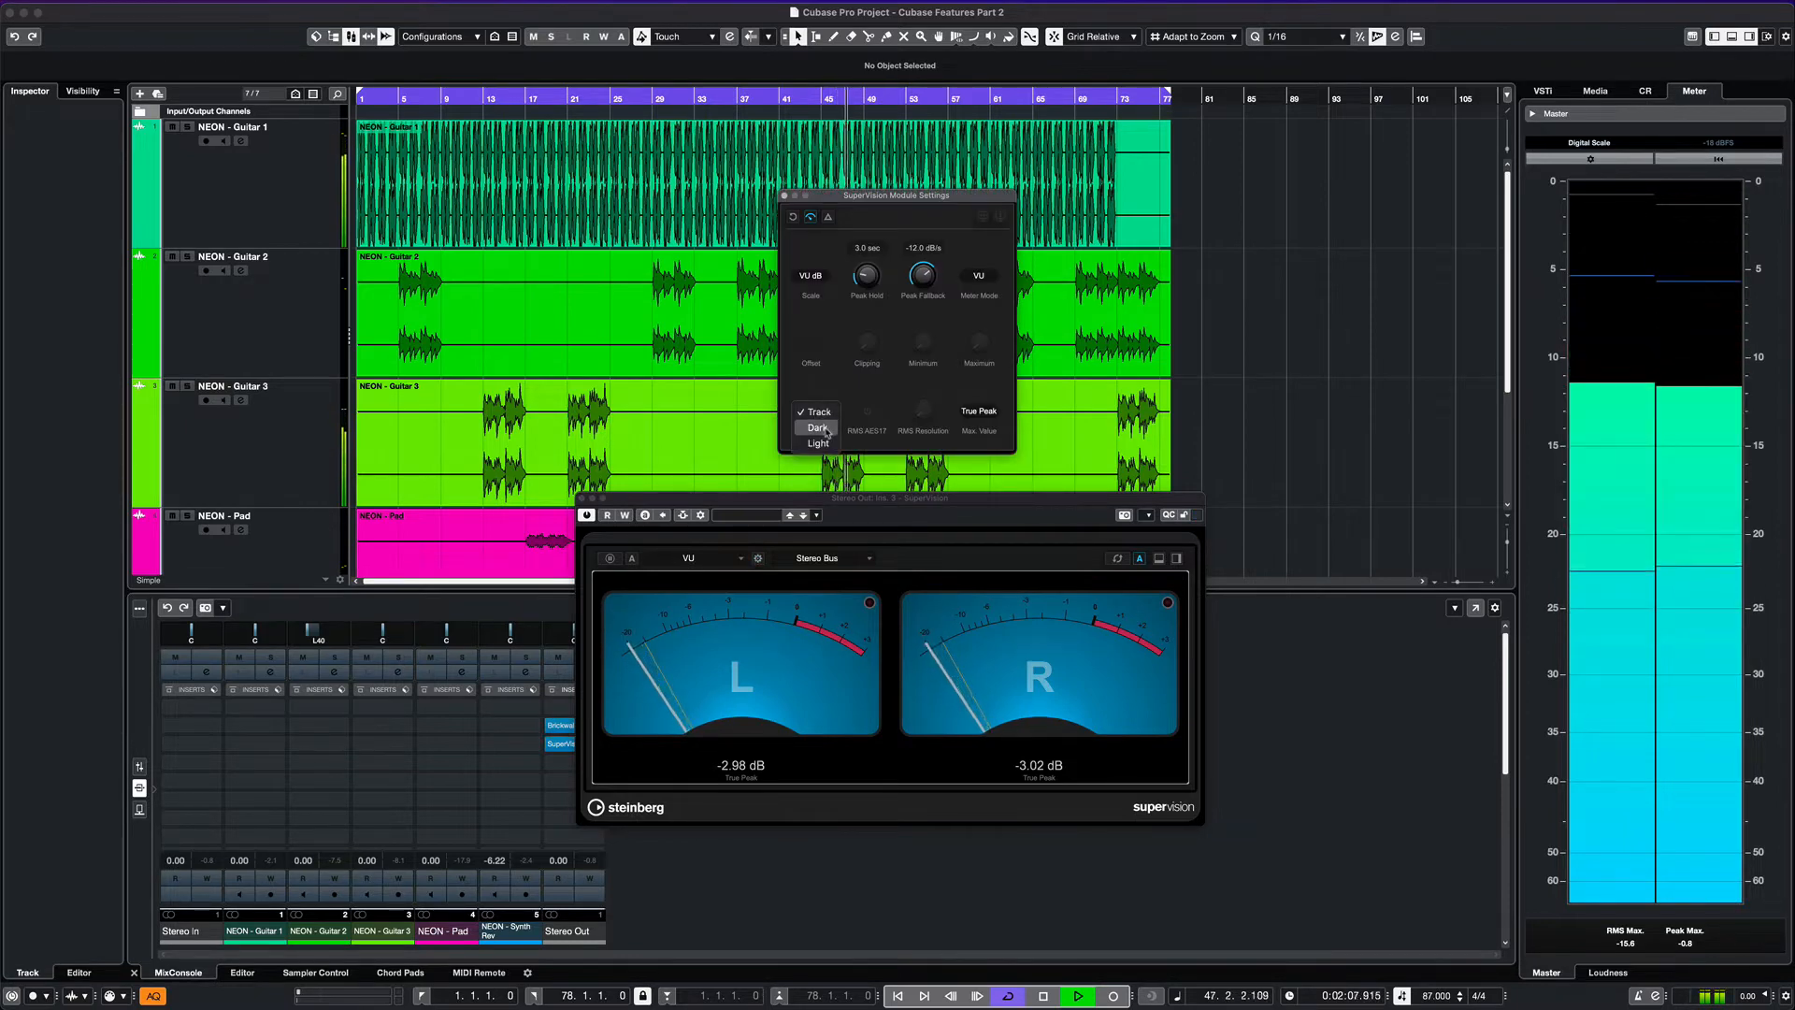
left_click(826, 431)
left_click(813, 412)
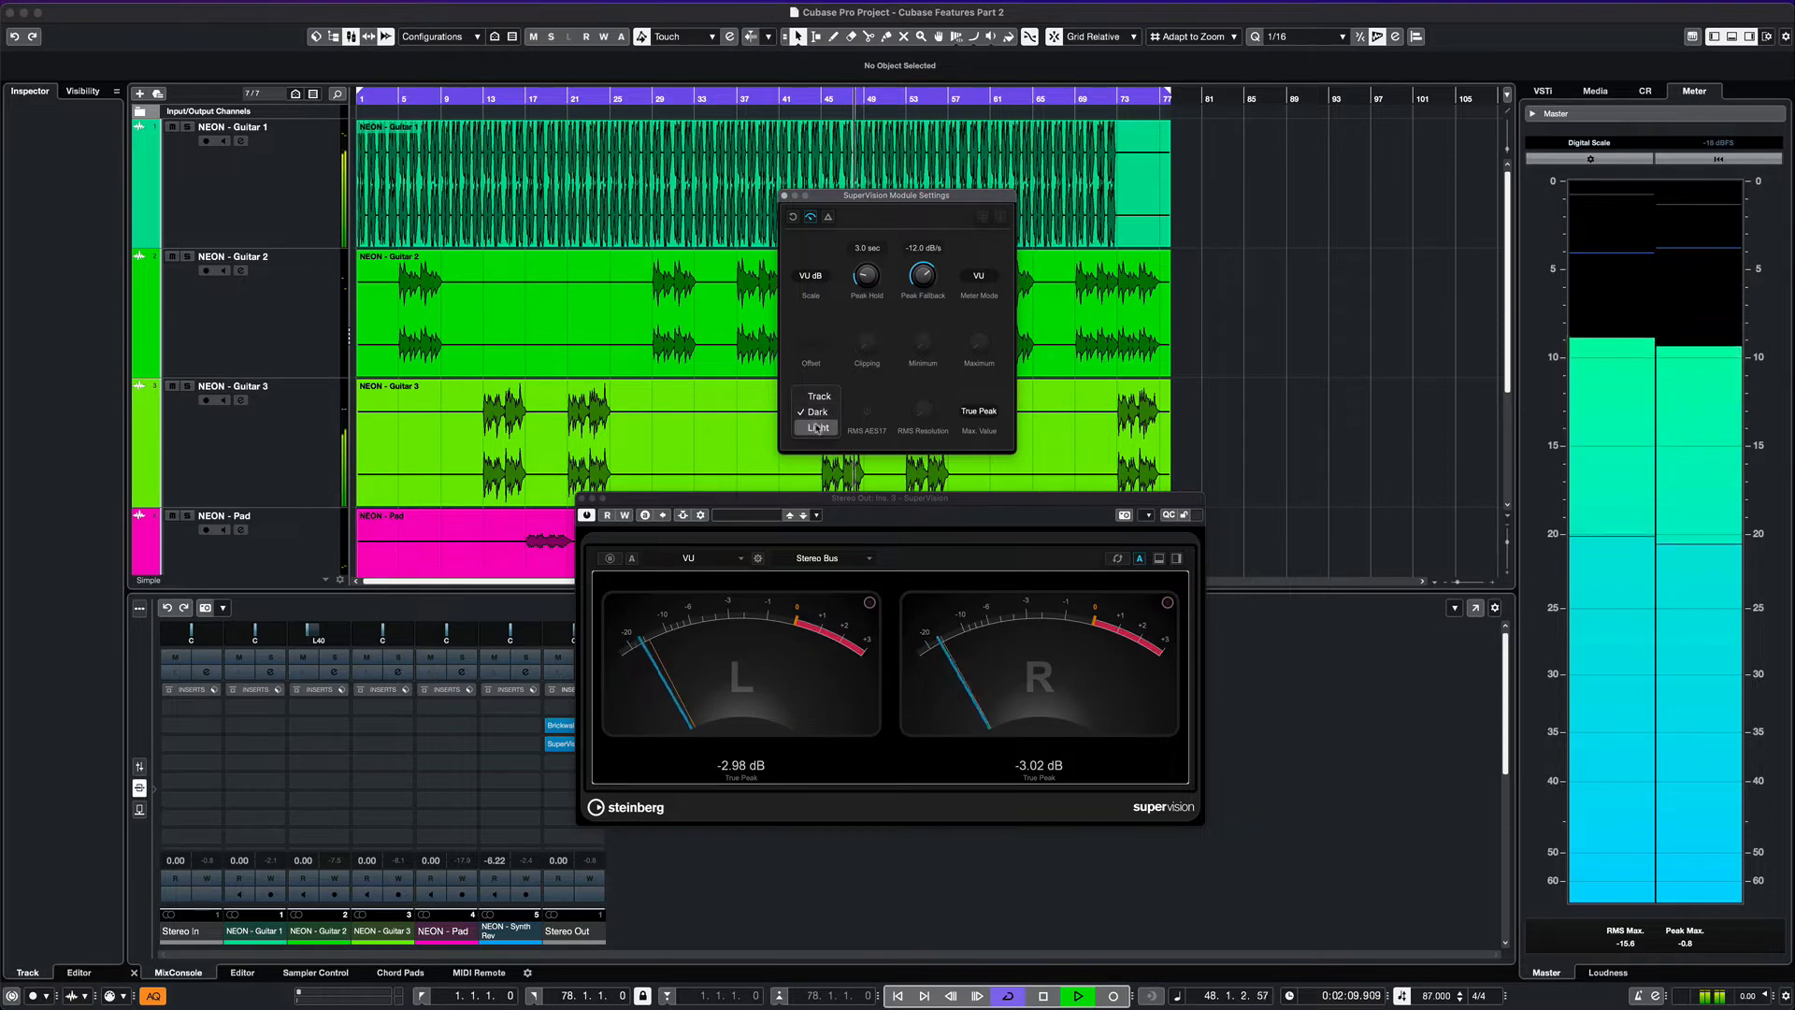
left_click(817, 428)
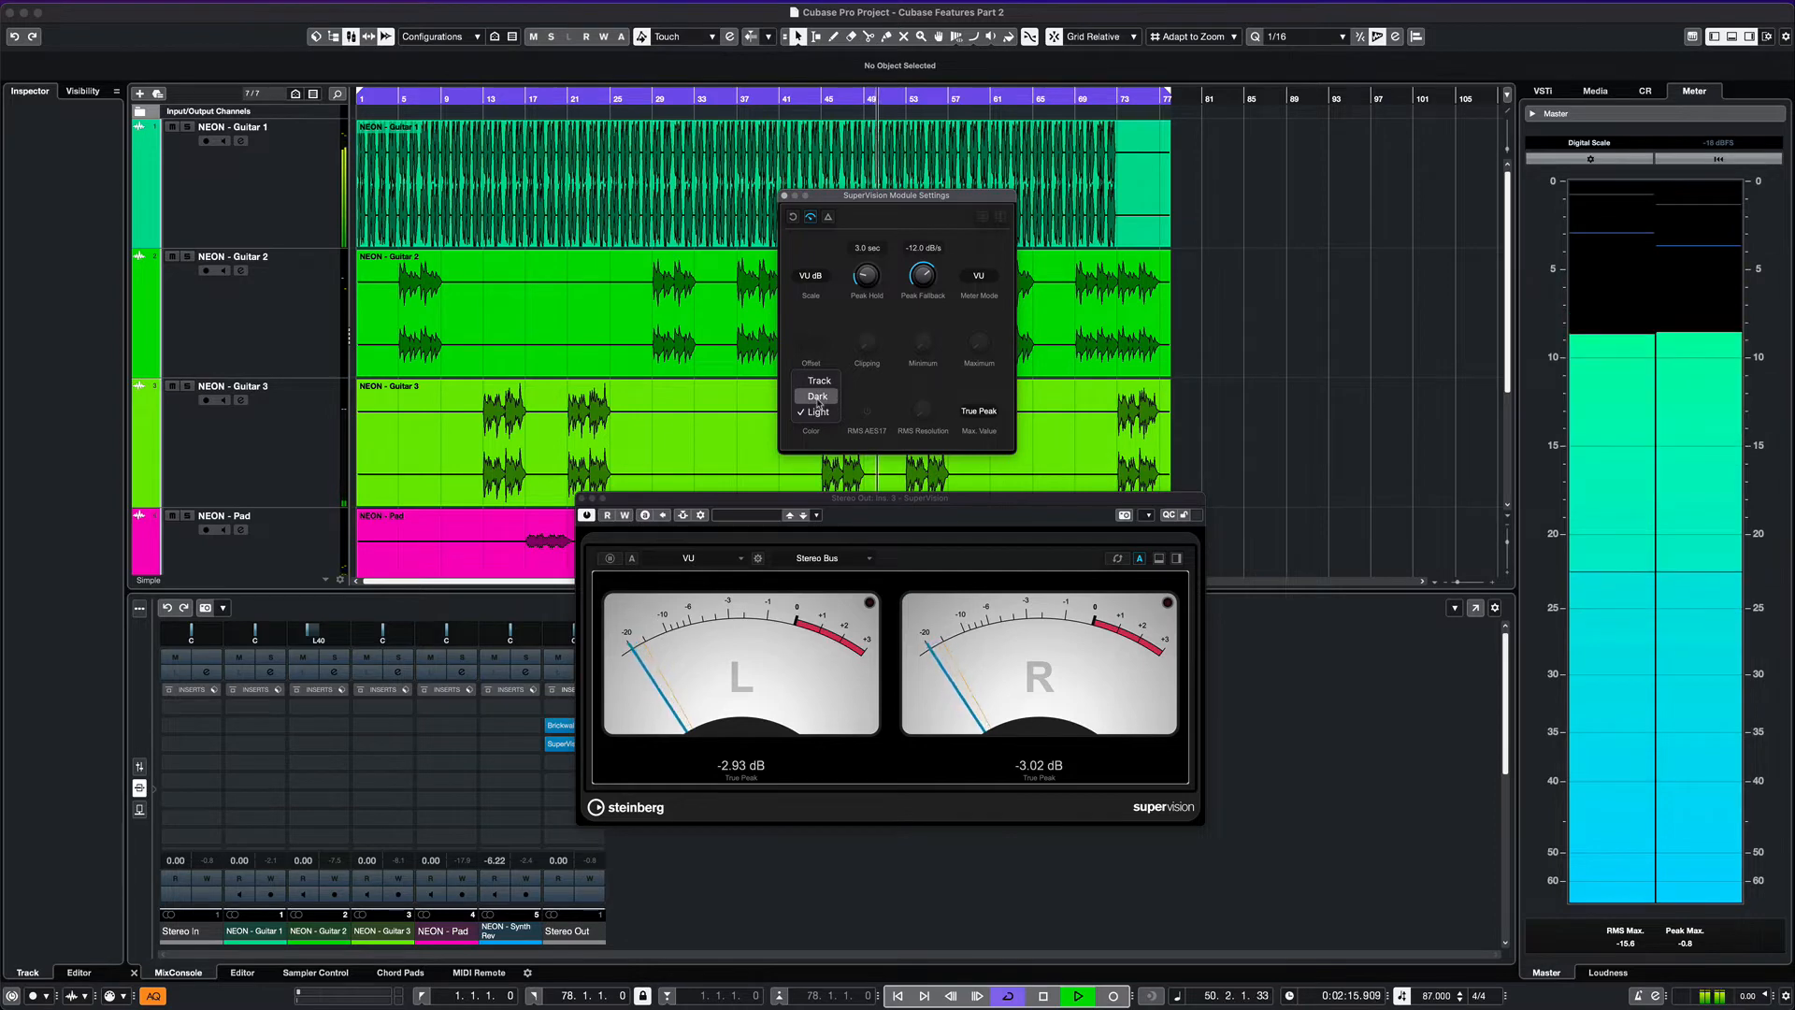
left_click(818, 396)
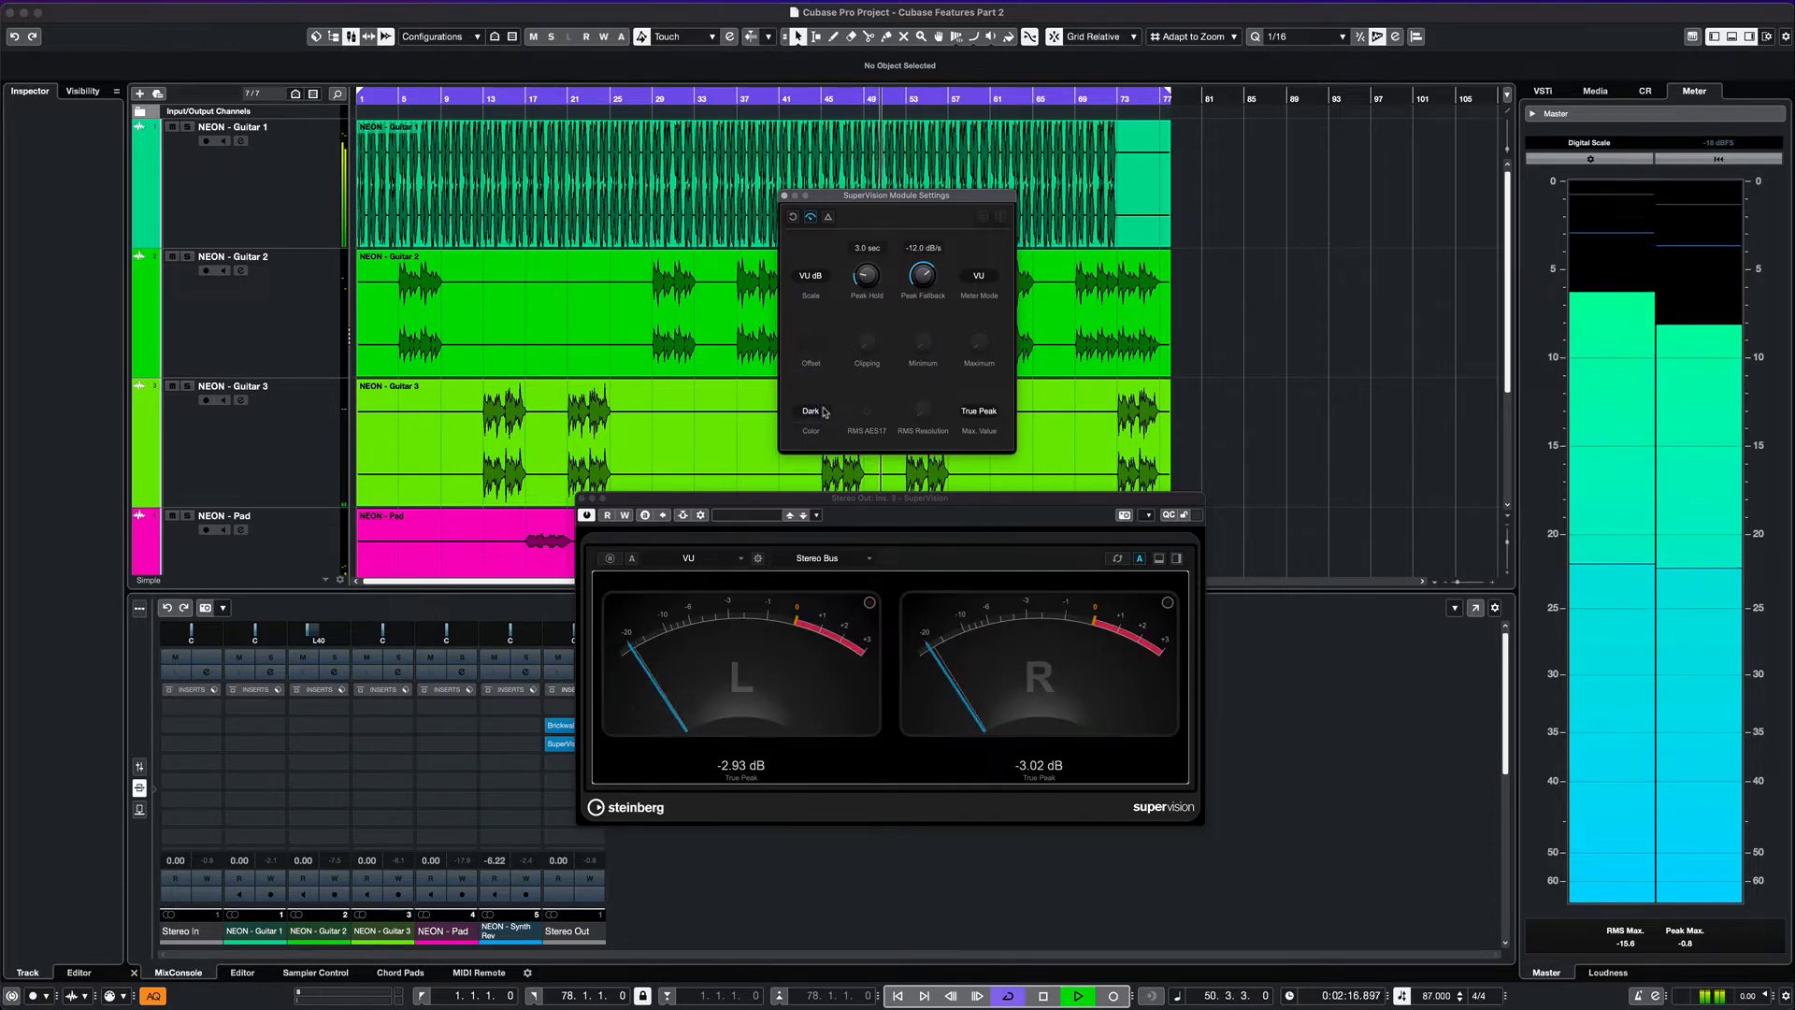
Step: View the available Max. Value, Meter Mode and Scale options in the VU module settings without changing them
left_click(982, 411)
left_click(966, 376)
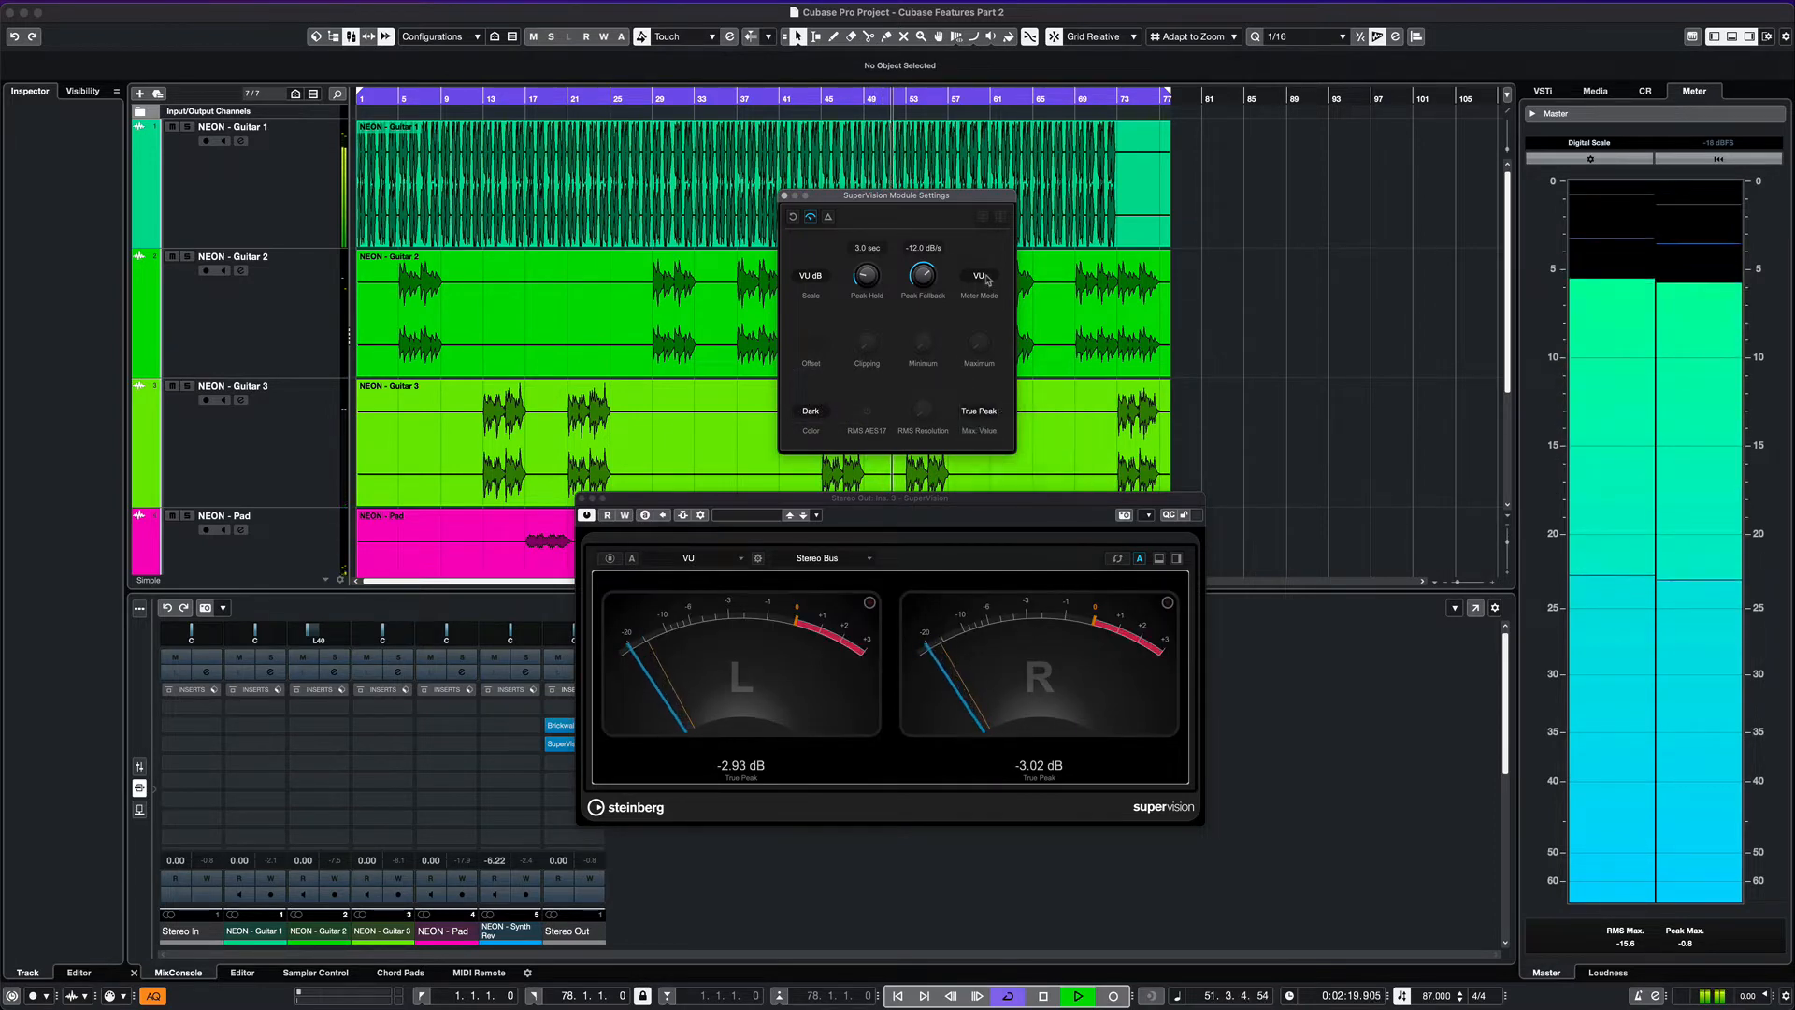
left_click(912, 329)
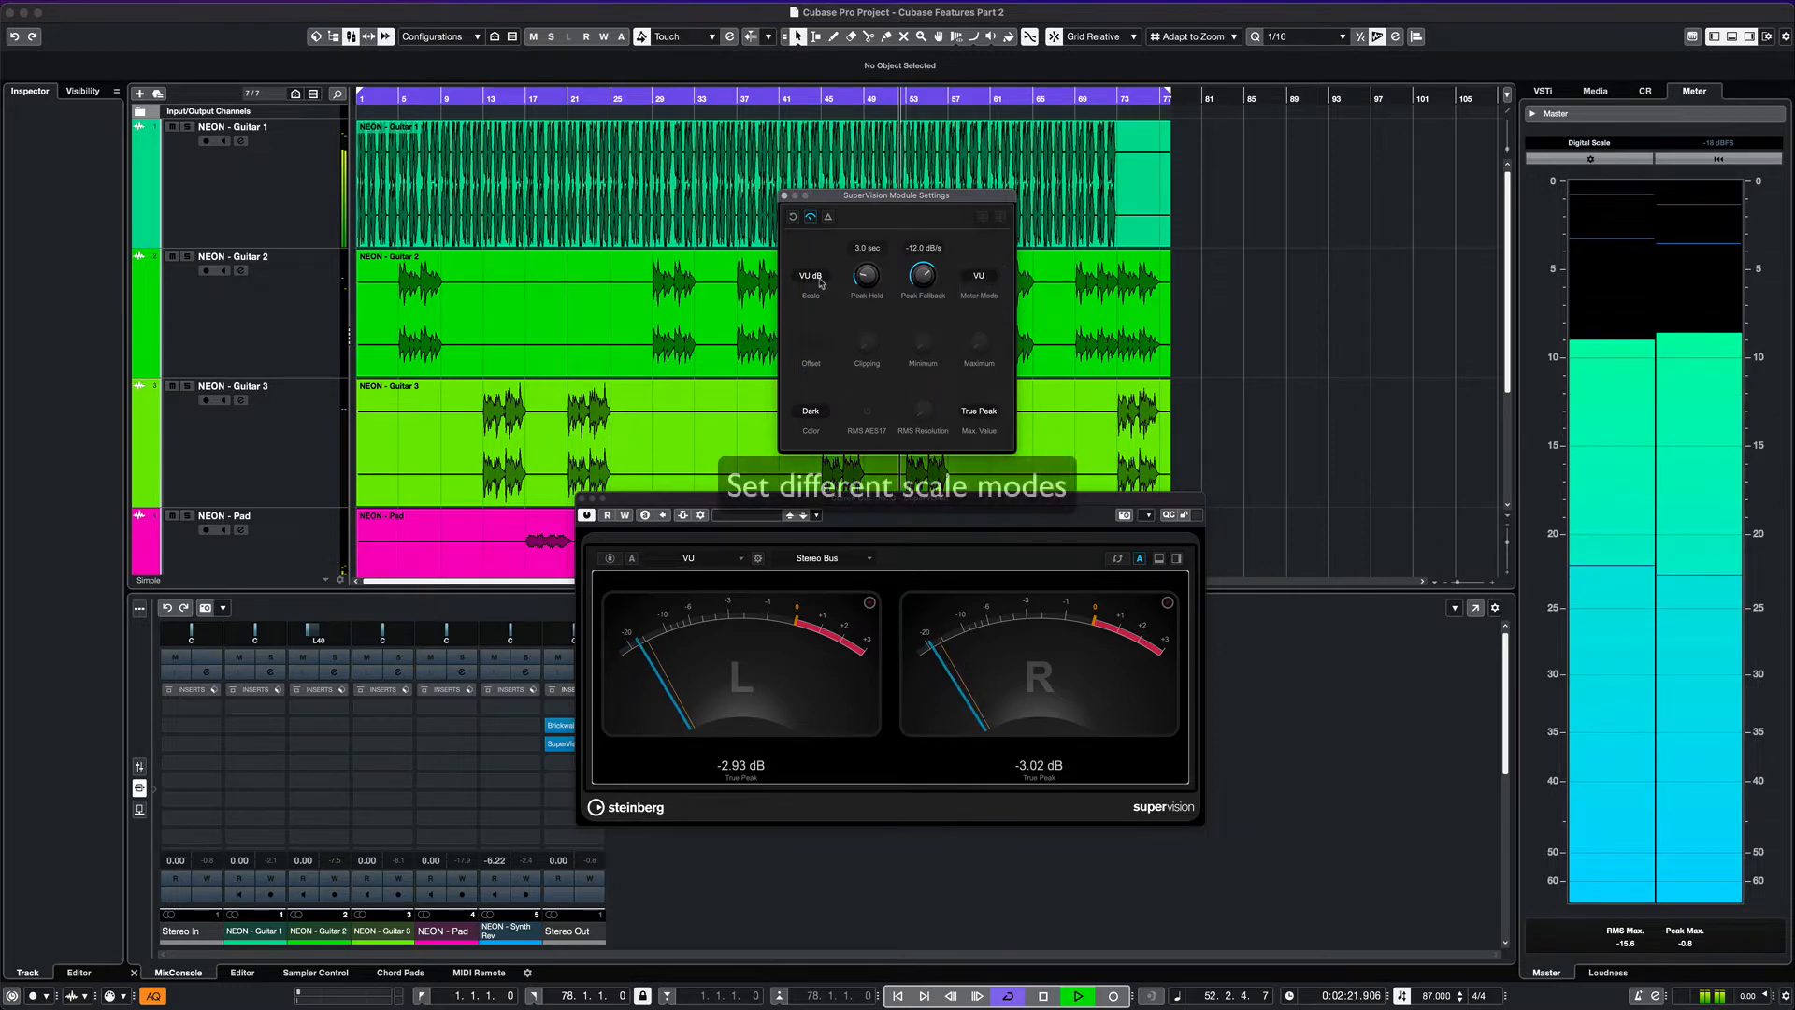
left_click(811, 276)
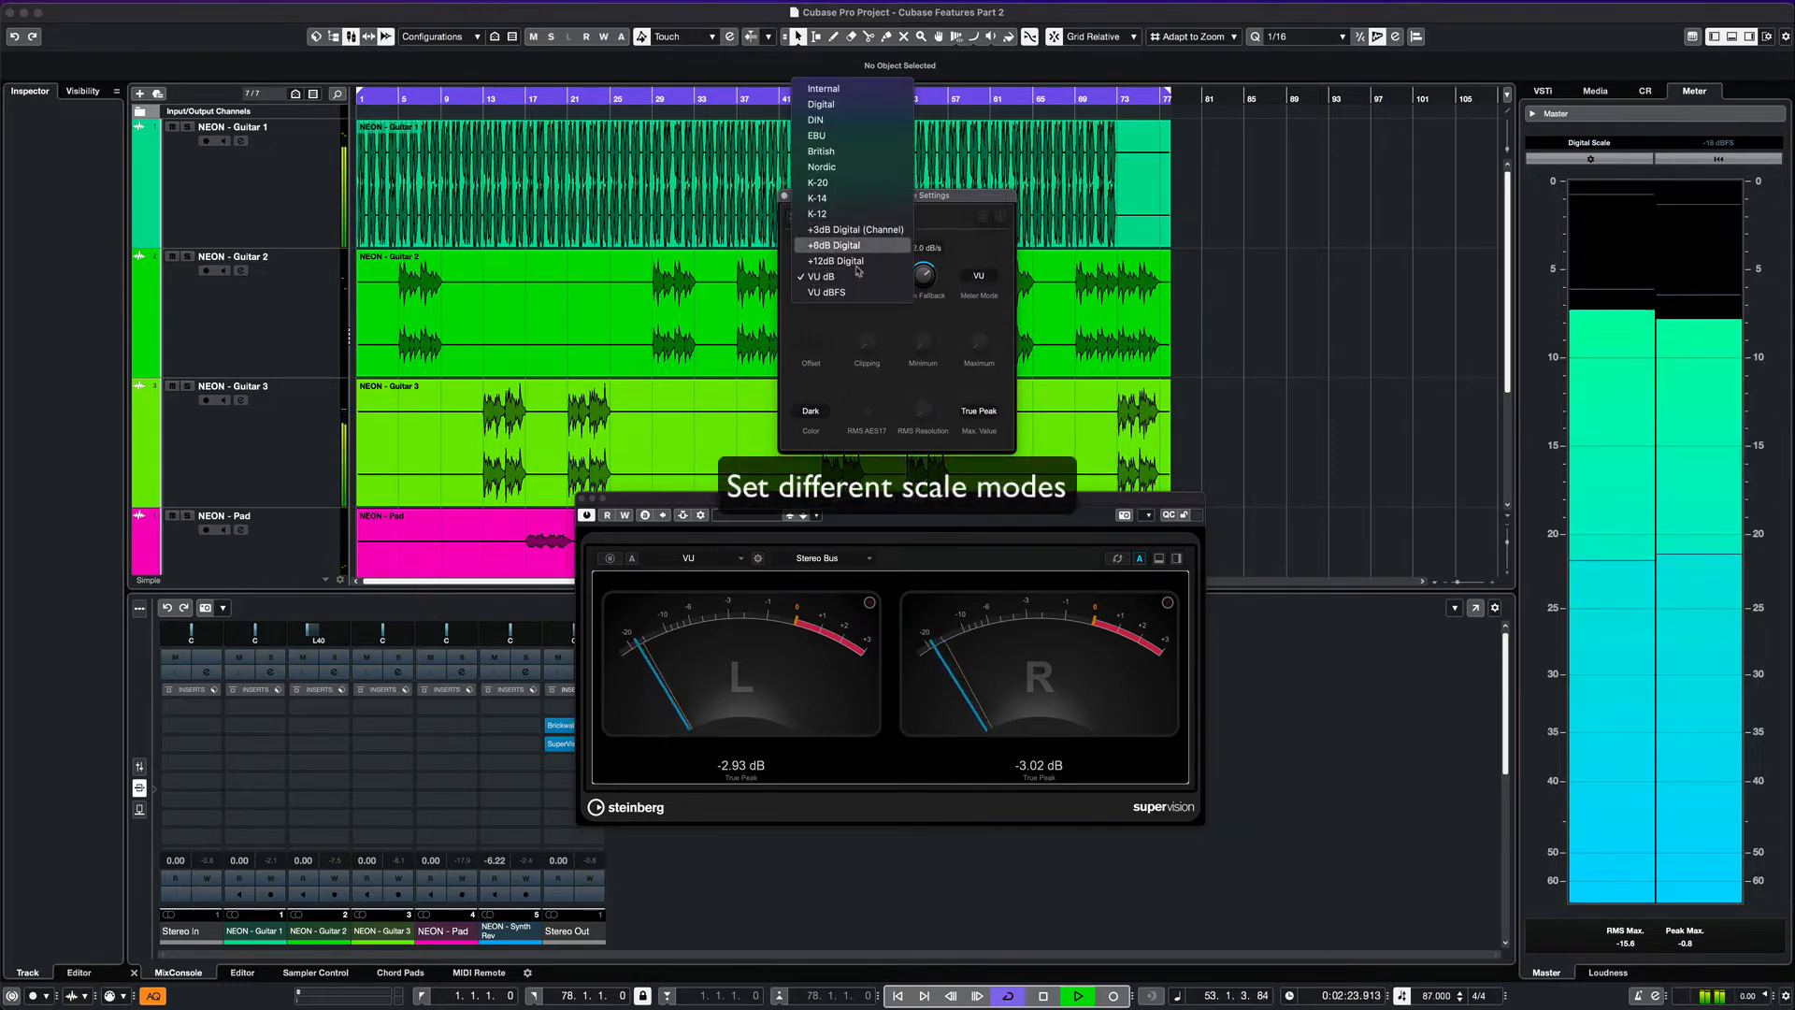
left_click(861, 332)
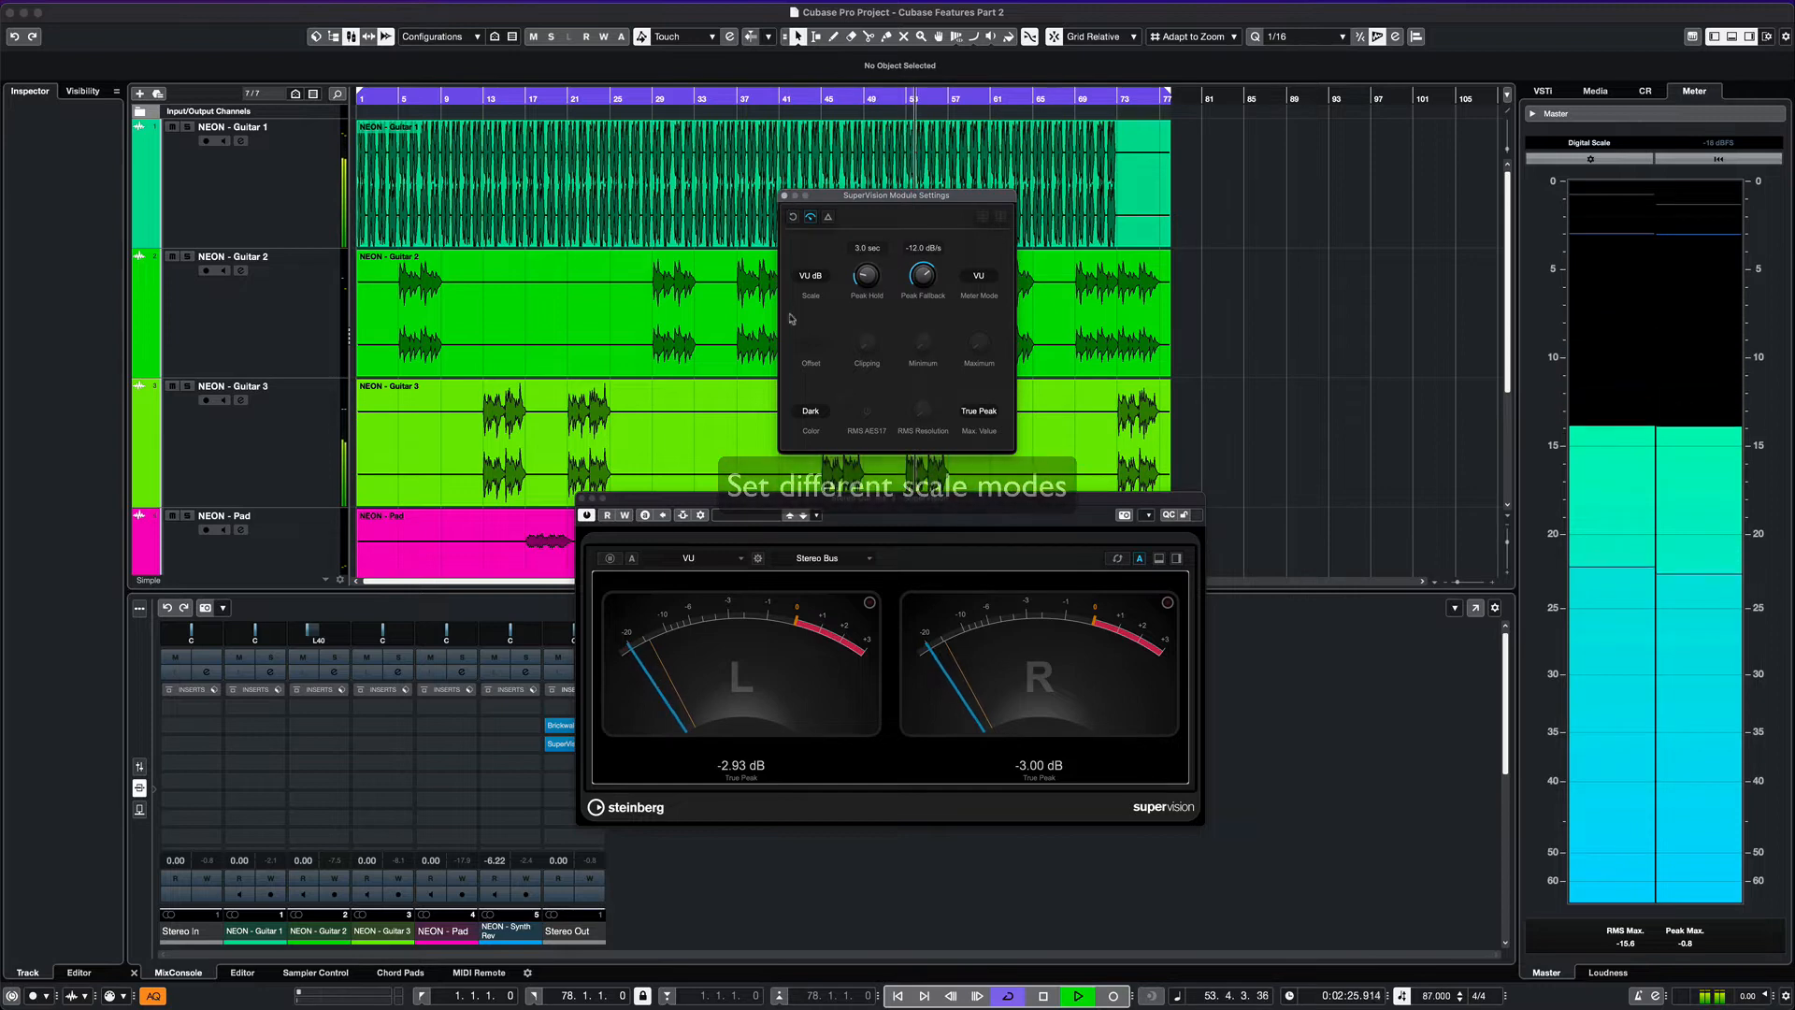
Step: Switch the SuperVision module to Chromagram, and load the SuperVision preset Music, Mixing, w.Panorama, L
left_click(692, 558)
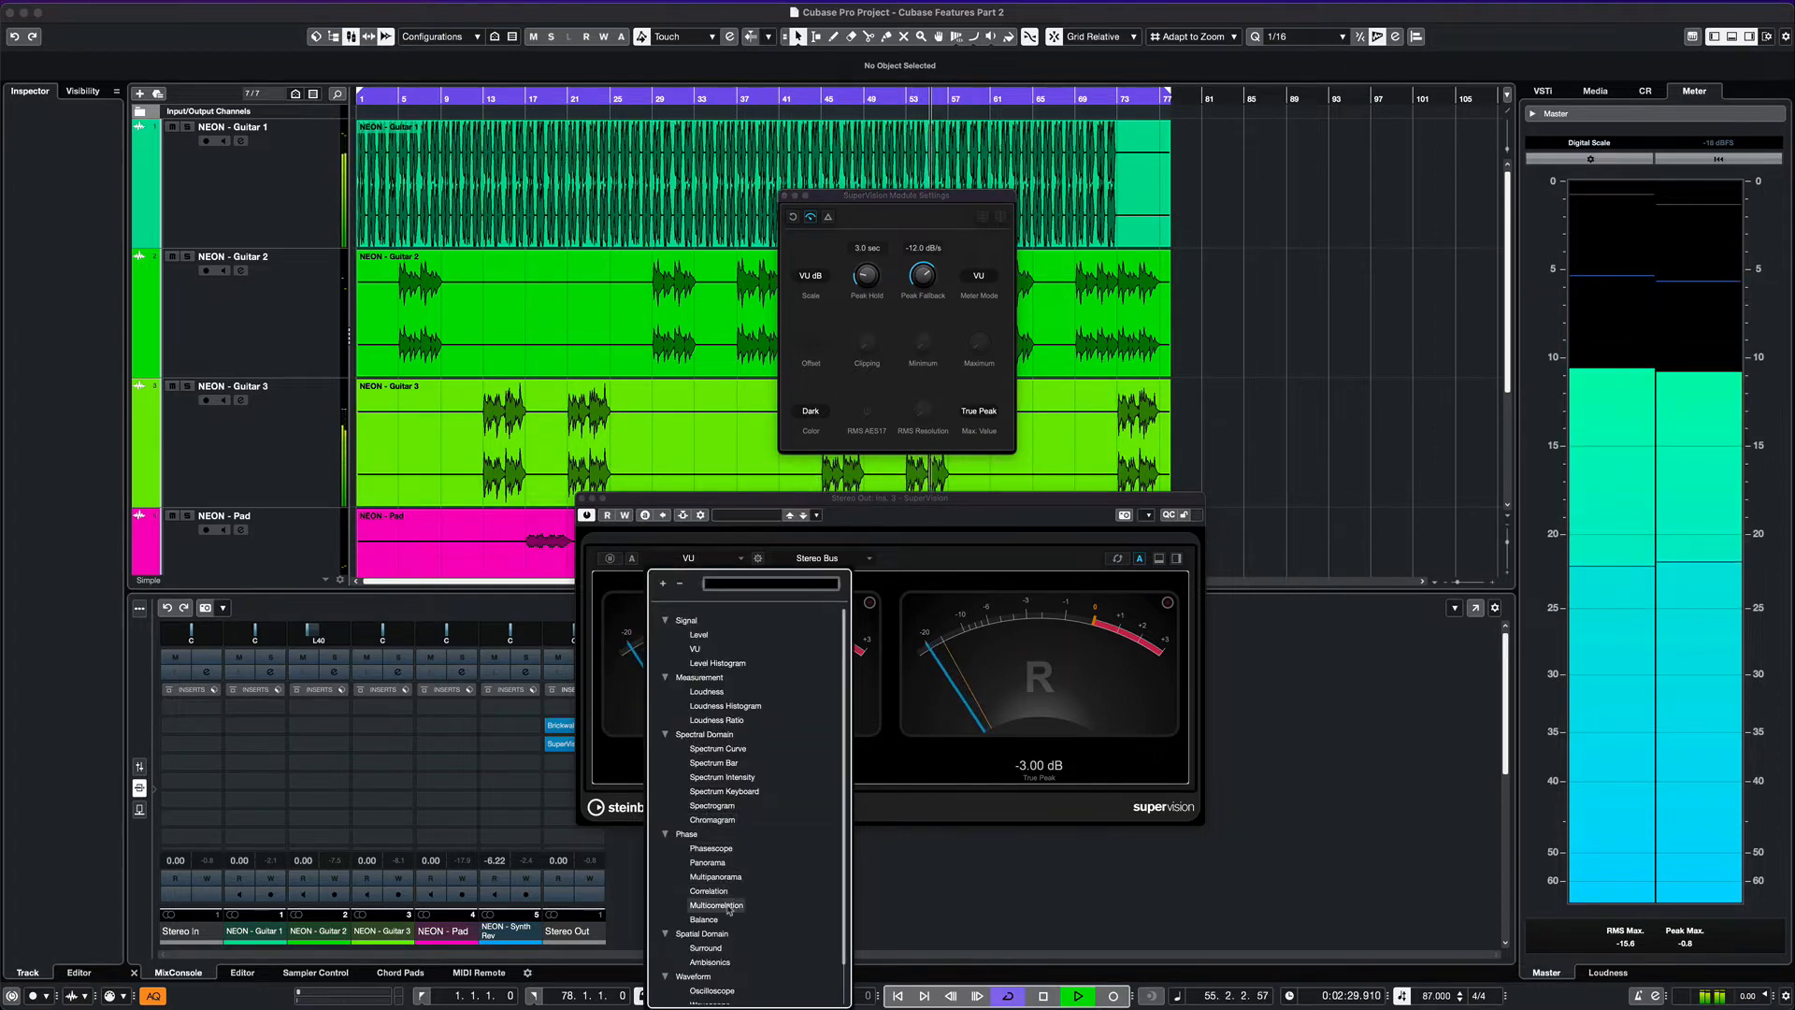
left_click(712, 819)
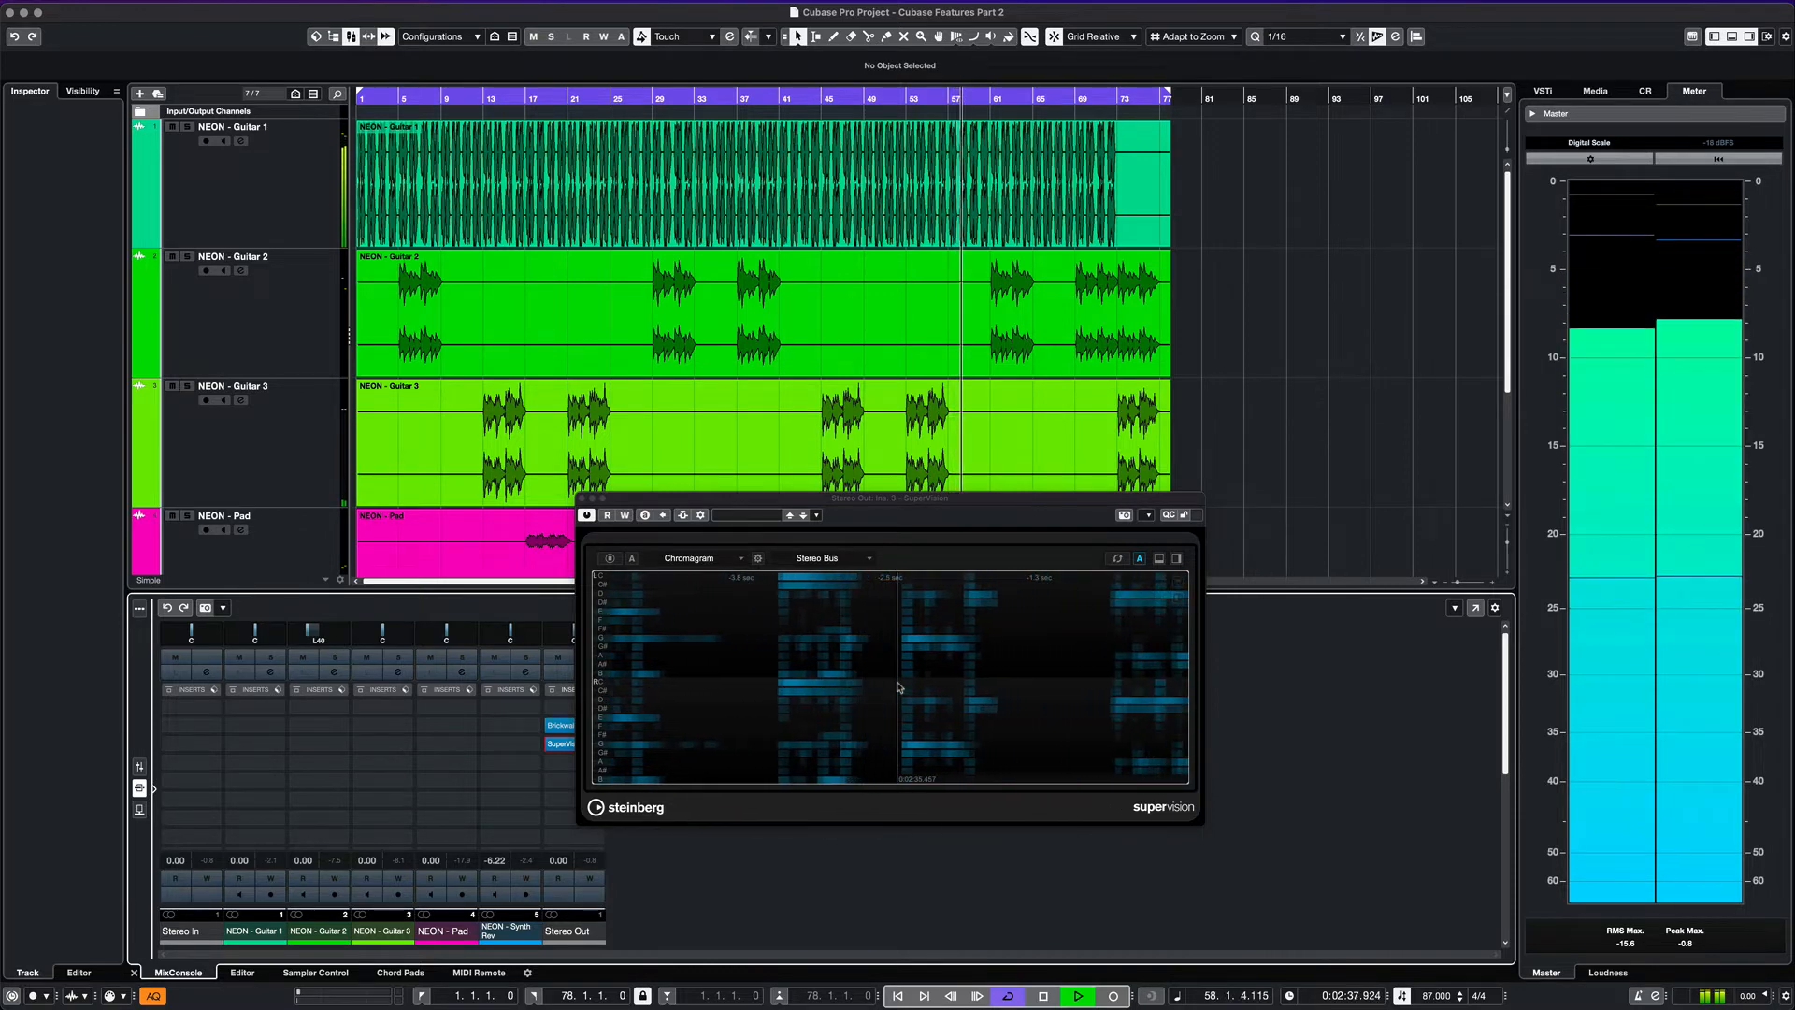
left_click(763, 517)
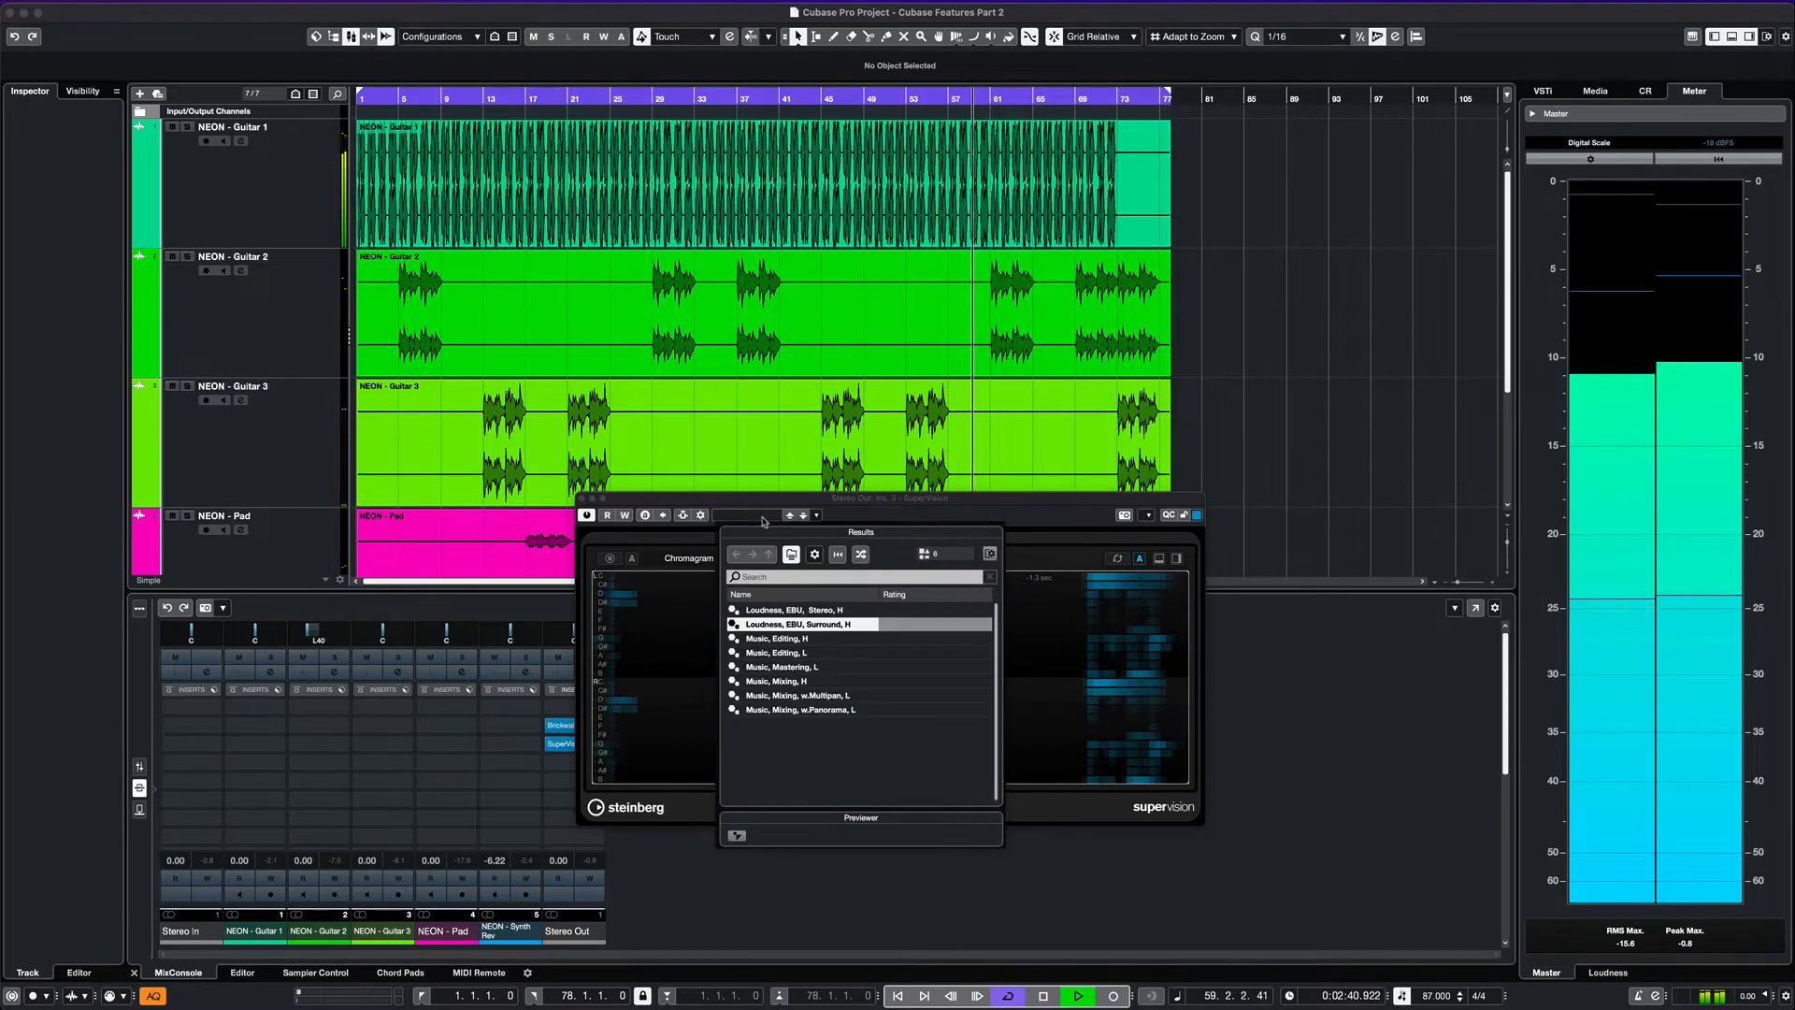
left_click(779, 711)
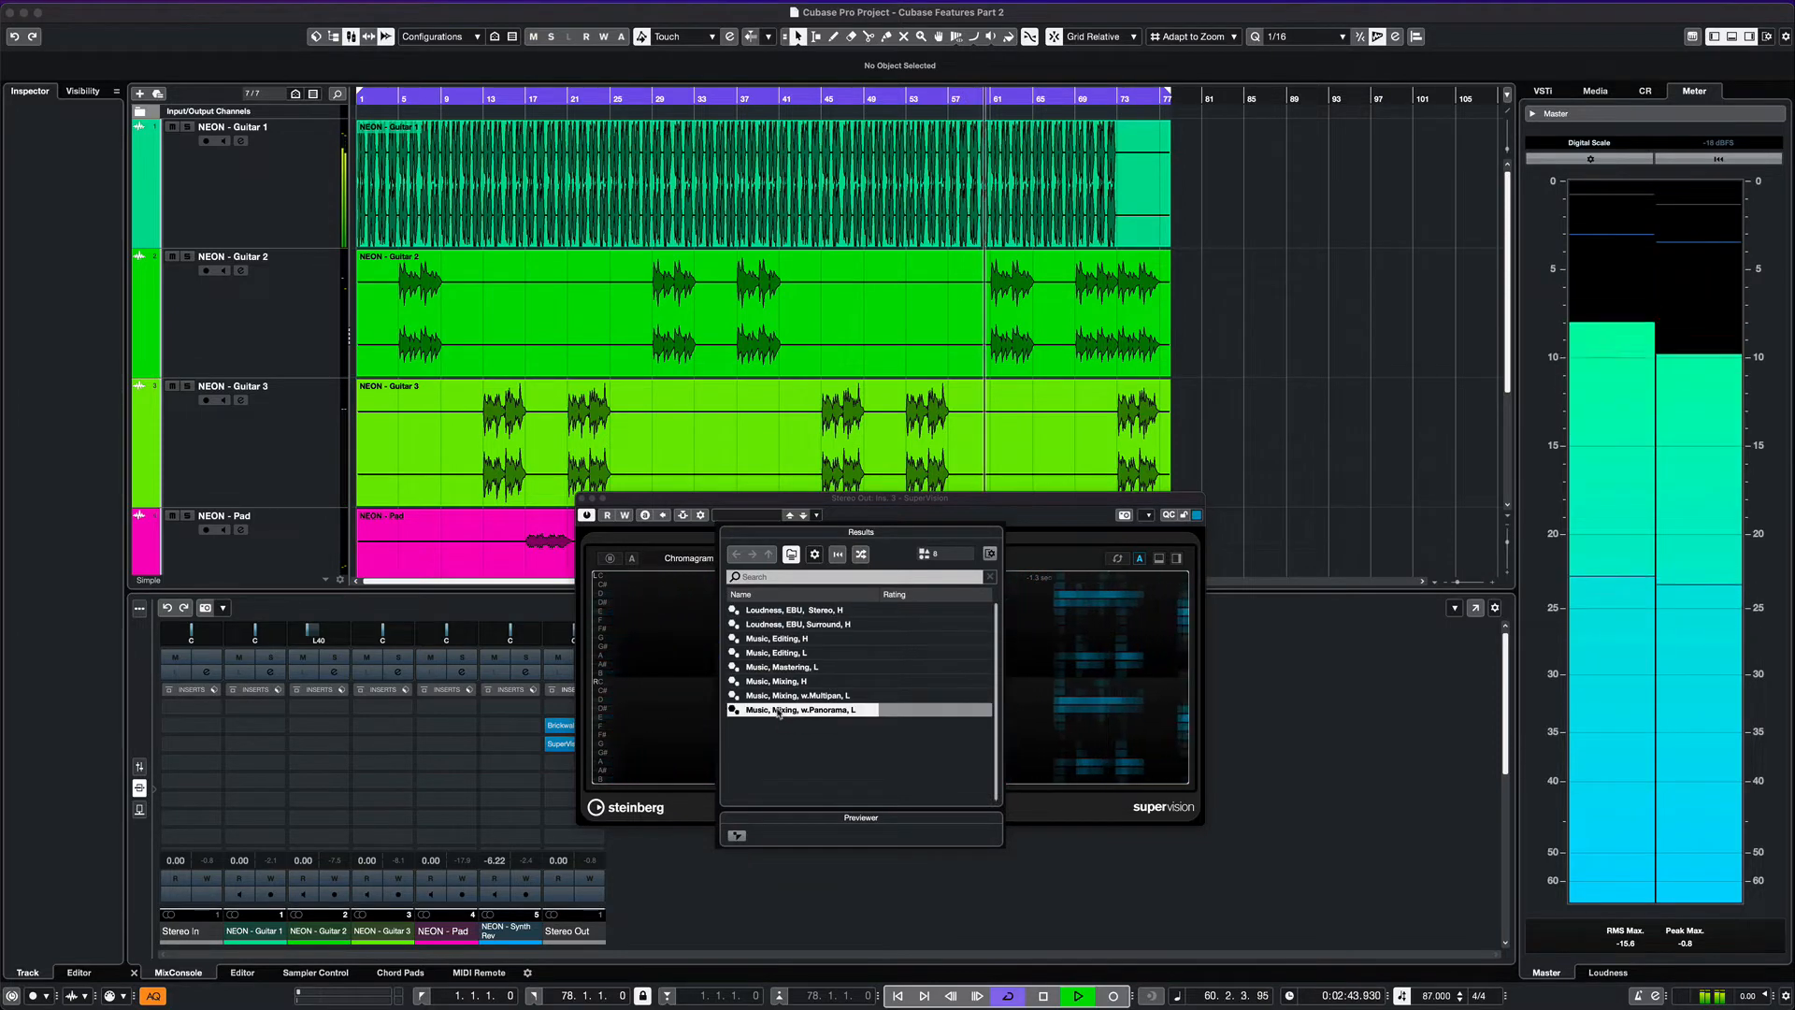
left_click(862, 505)
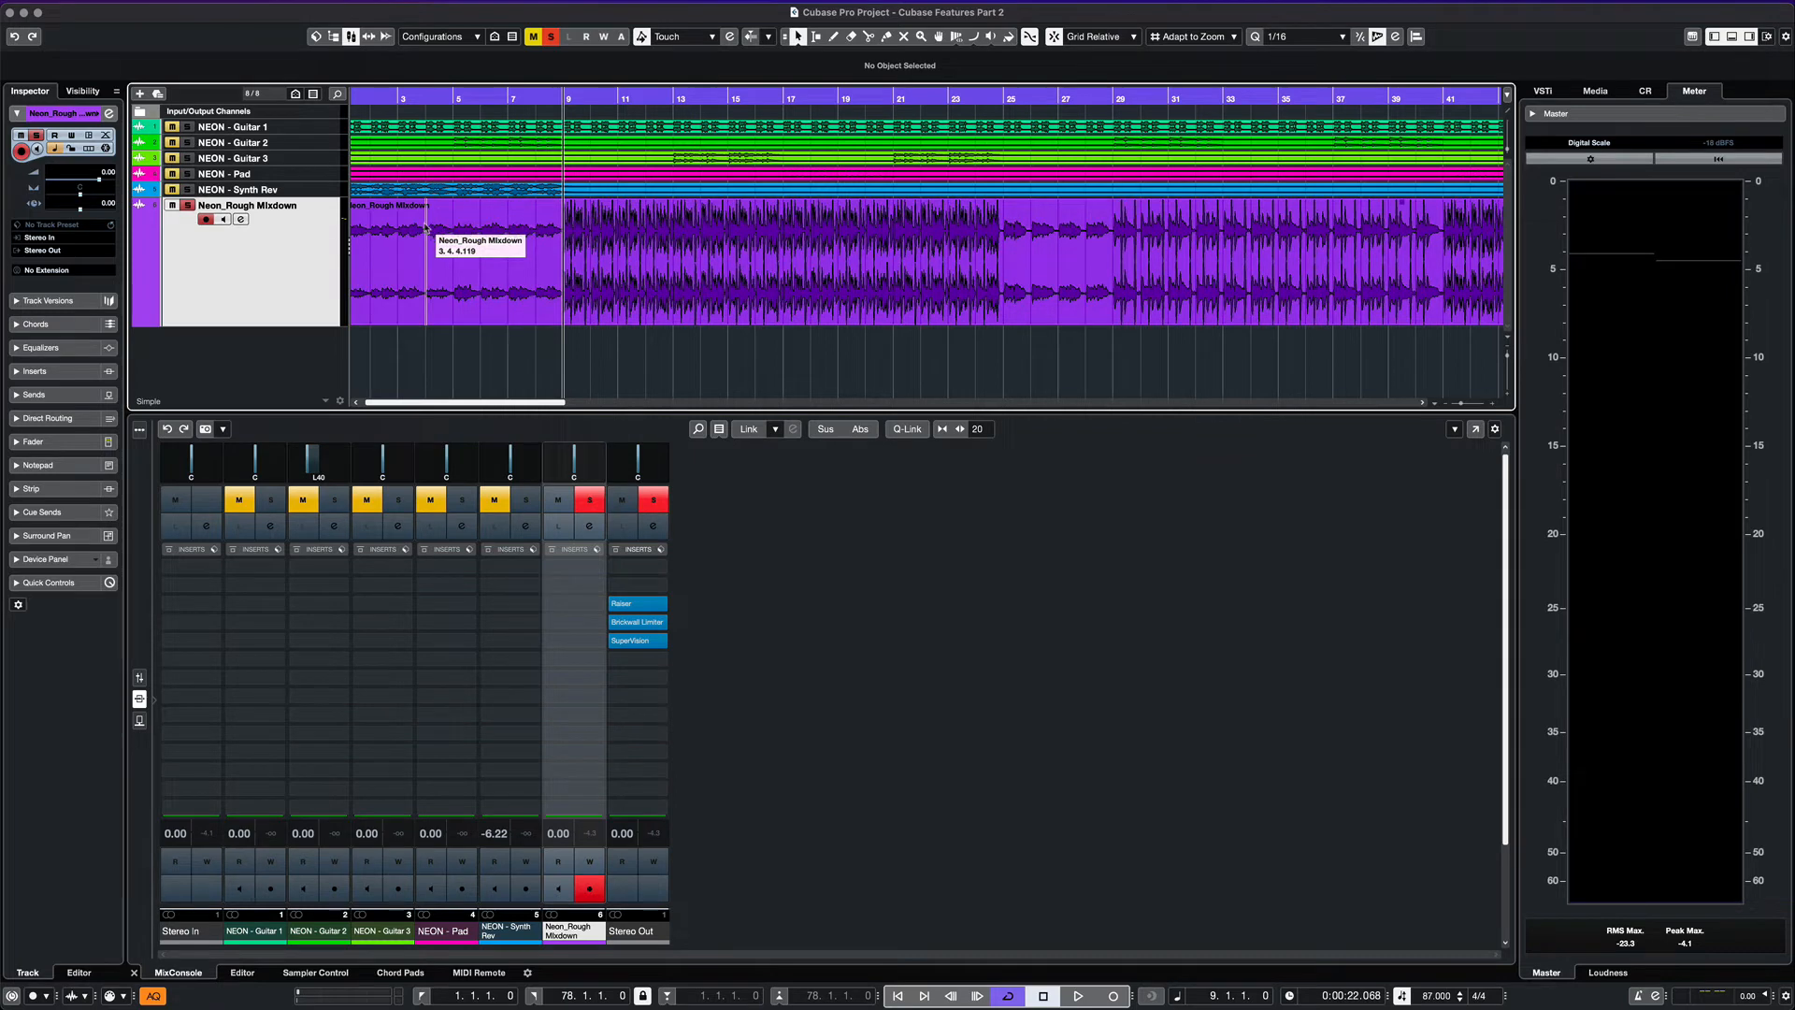
Step: Open the SuperVision and Raiser inserts of the Stereo Out channel and arrange both plug-in windows over the project
left_click(628, 641)
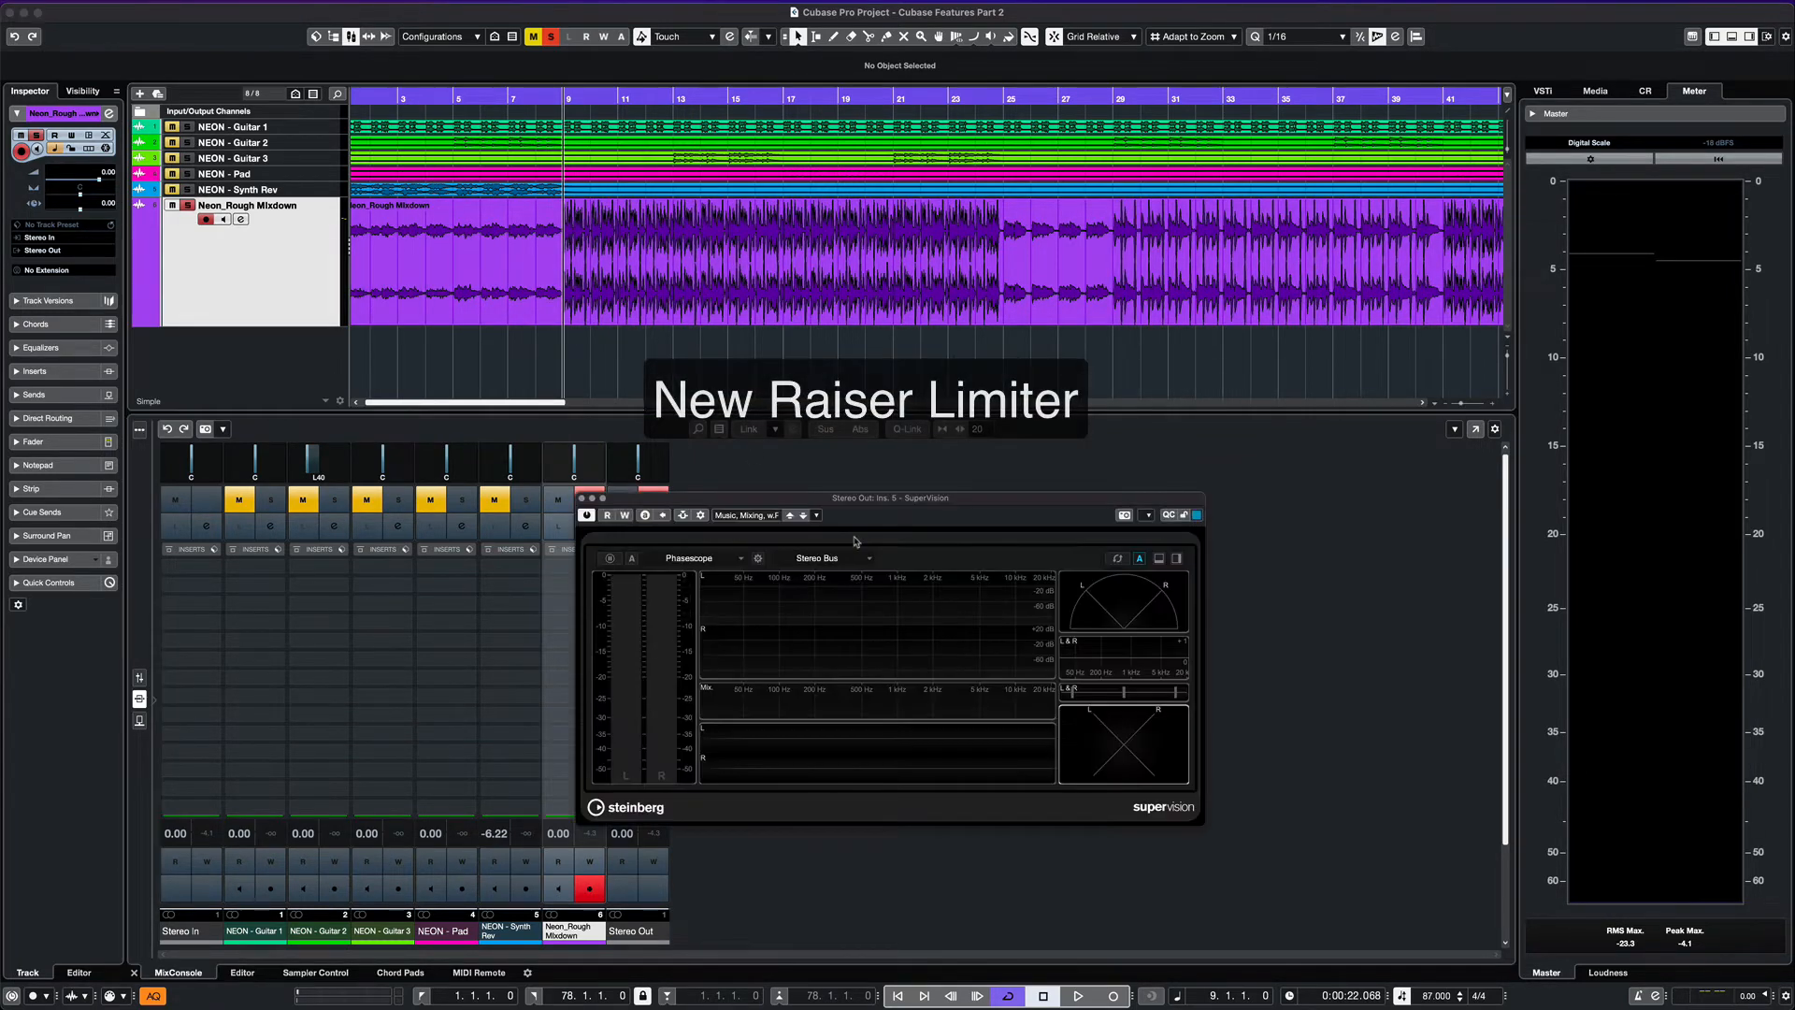
left_click_drag(907, 496, 640, 645)
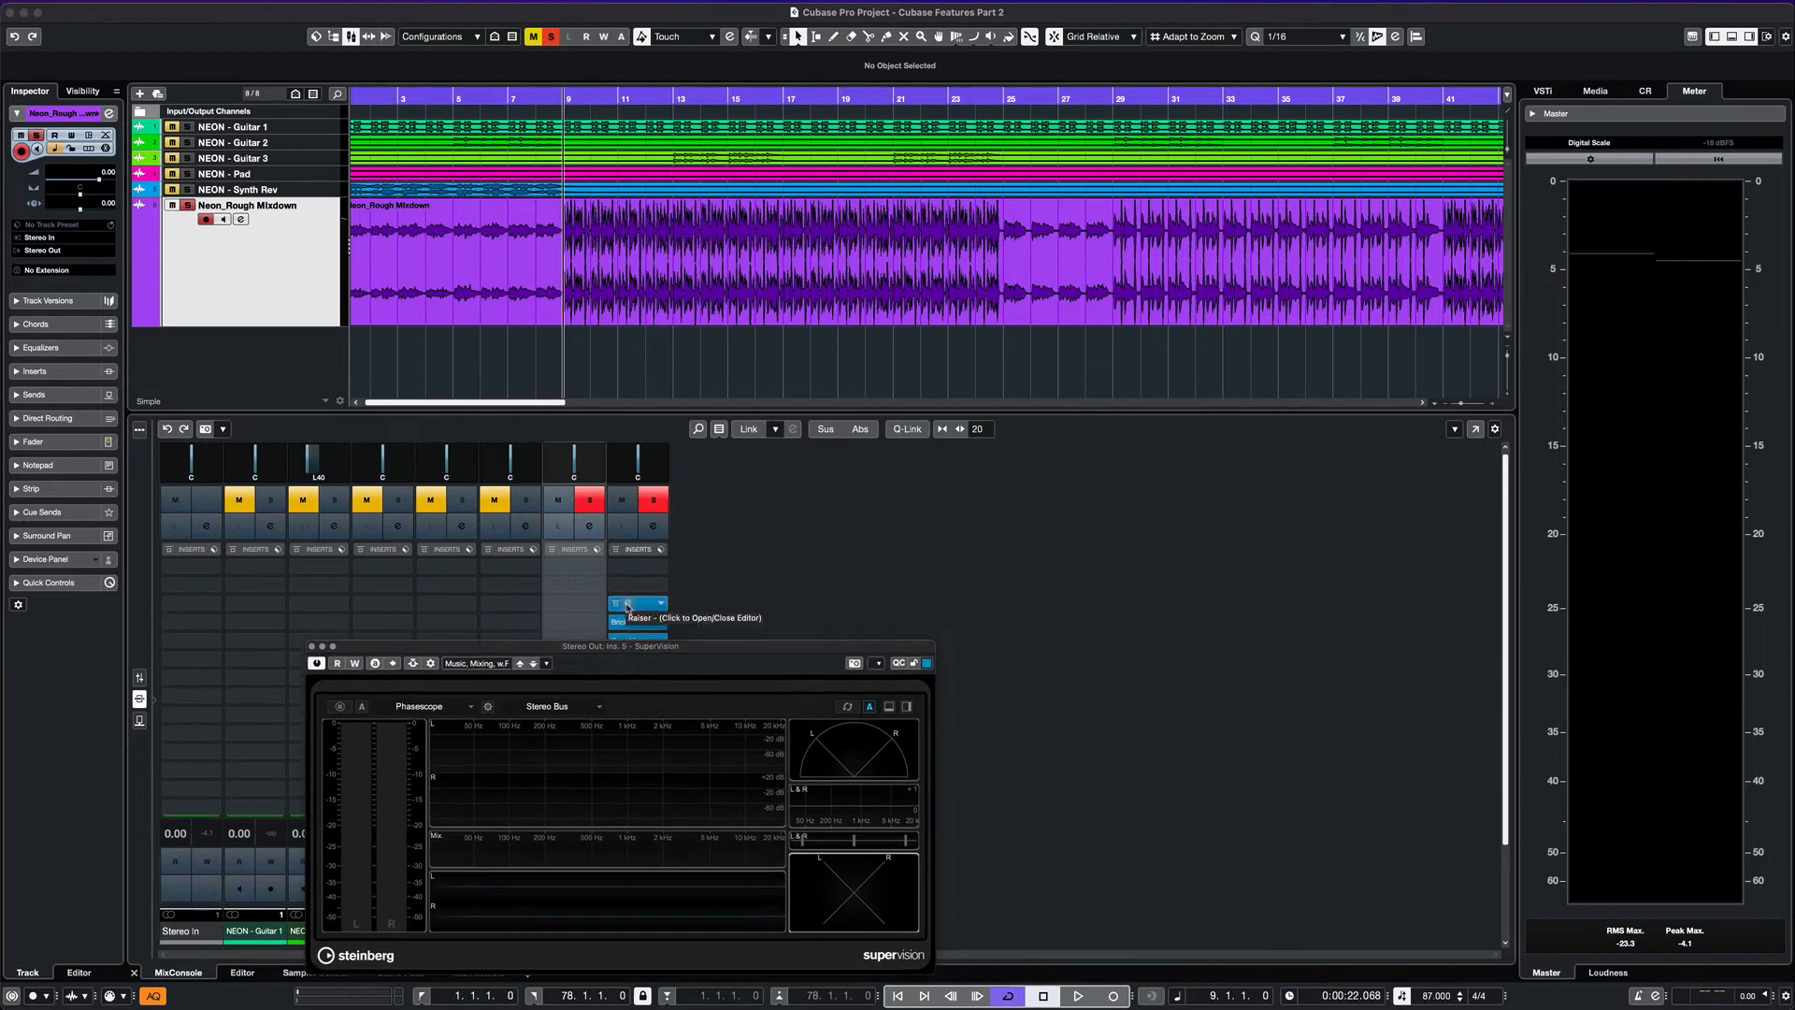
left_click(627, 605)
left_click_drag(1019, 446, 796, 344)
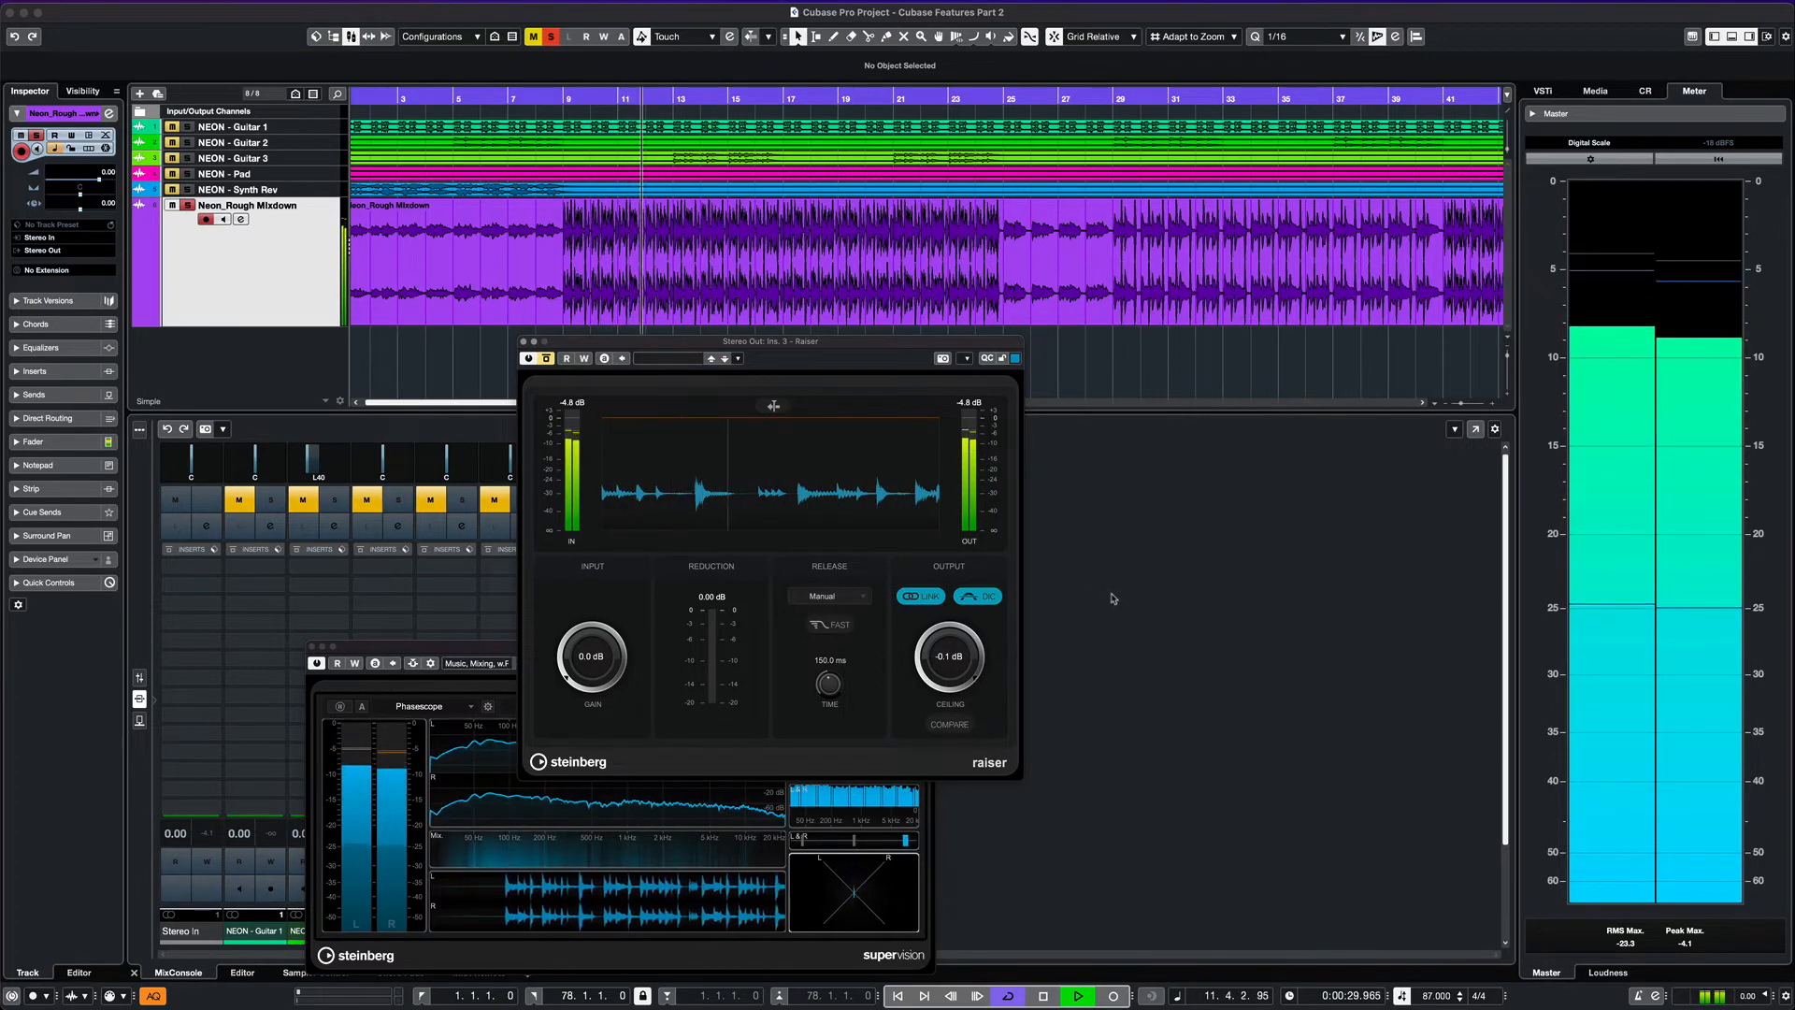
Step: Stop playback and load the Raiser preset Mix, Manual Release, Fast
key("space")
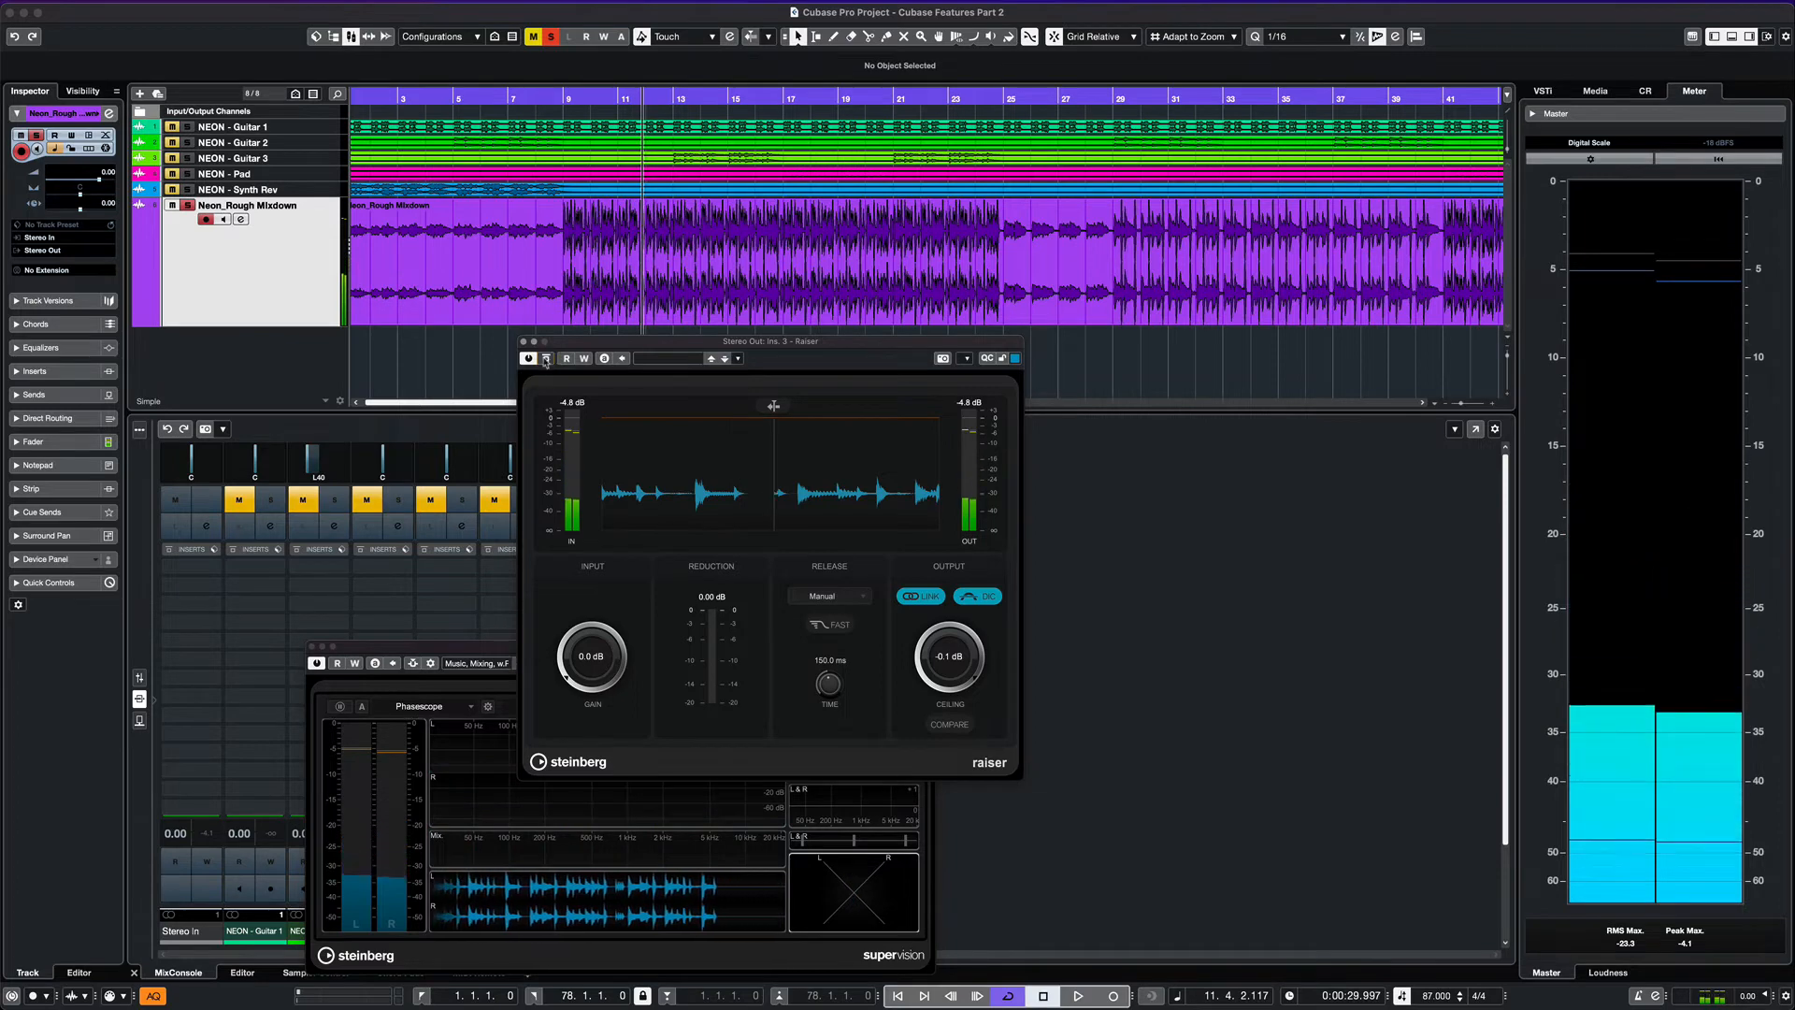
left_click(673, 359)
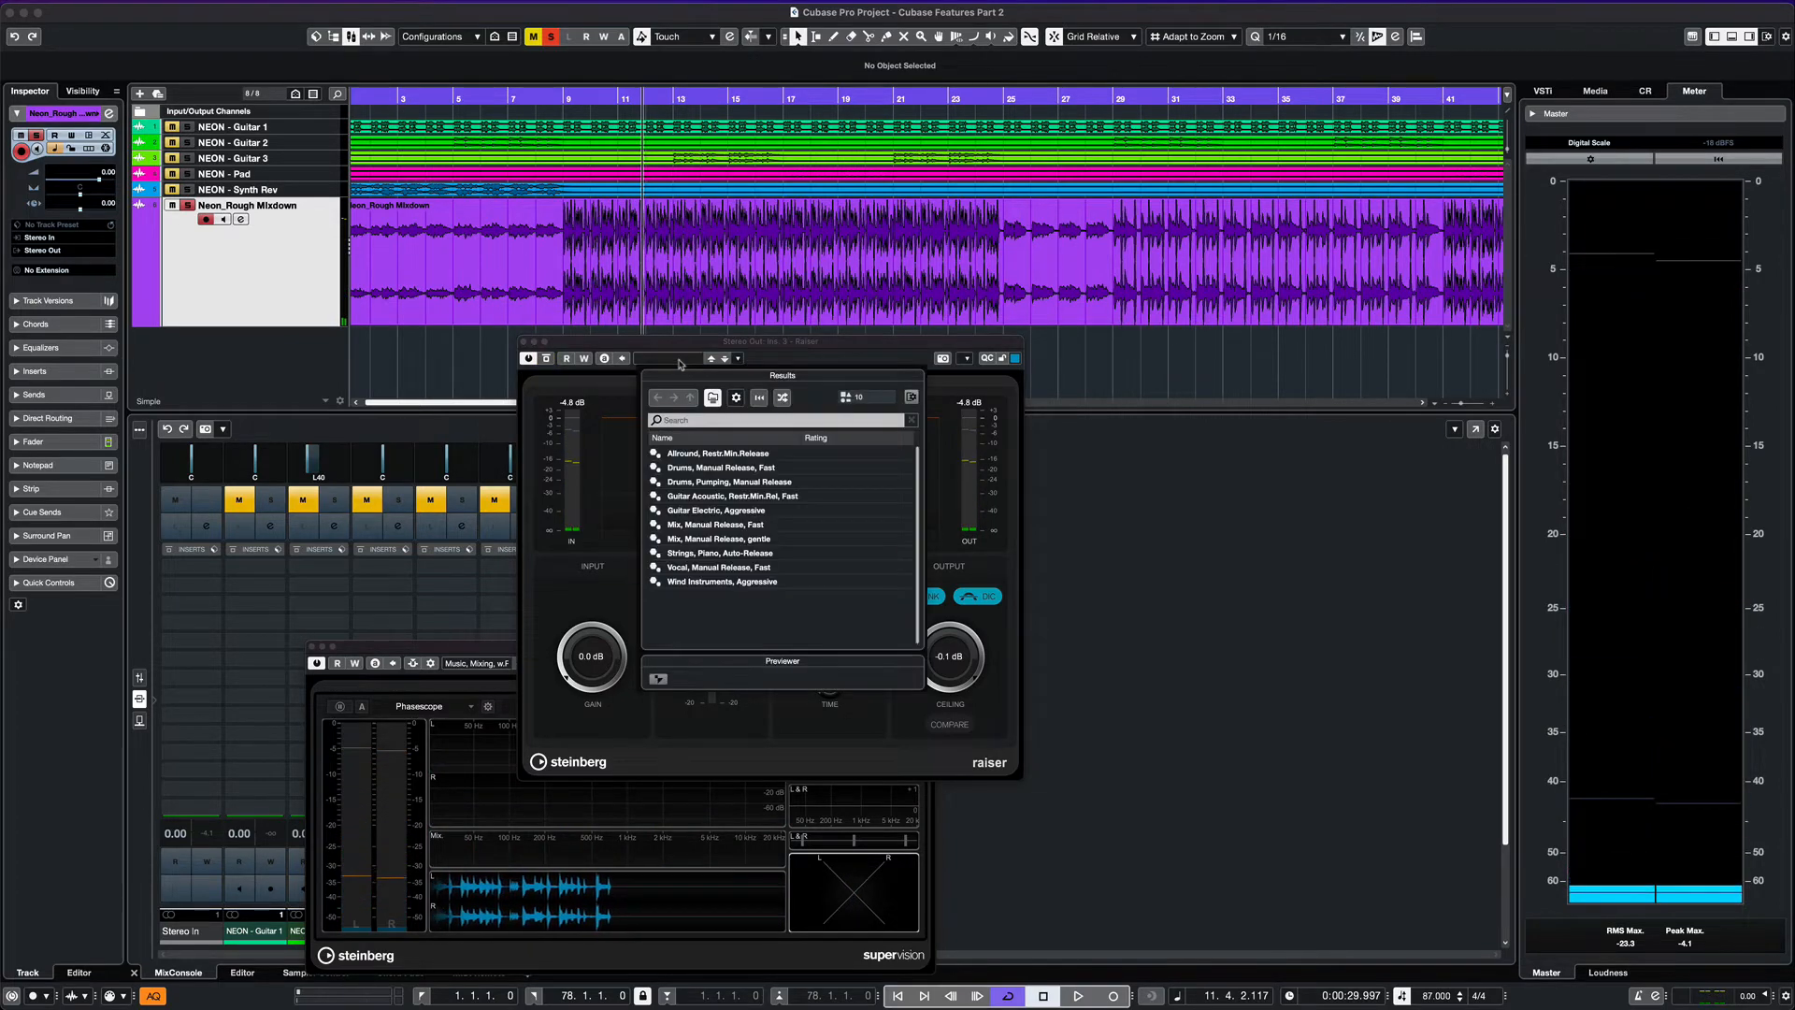
left_click(736, 526)
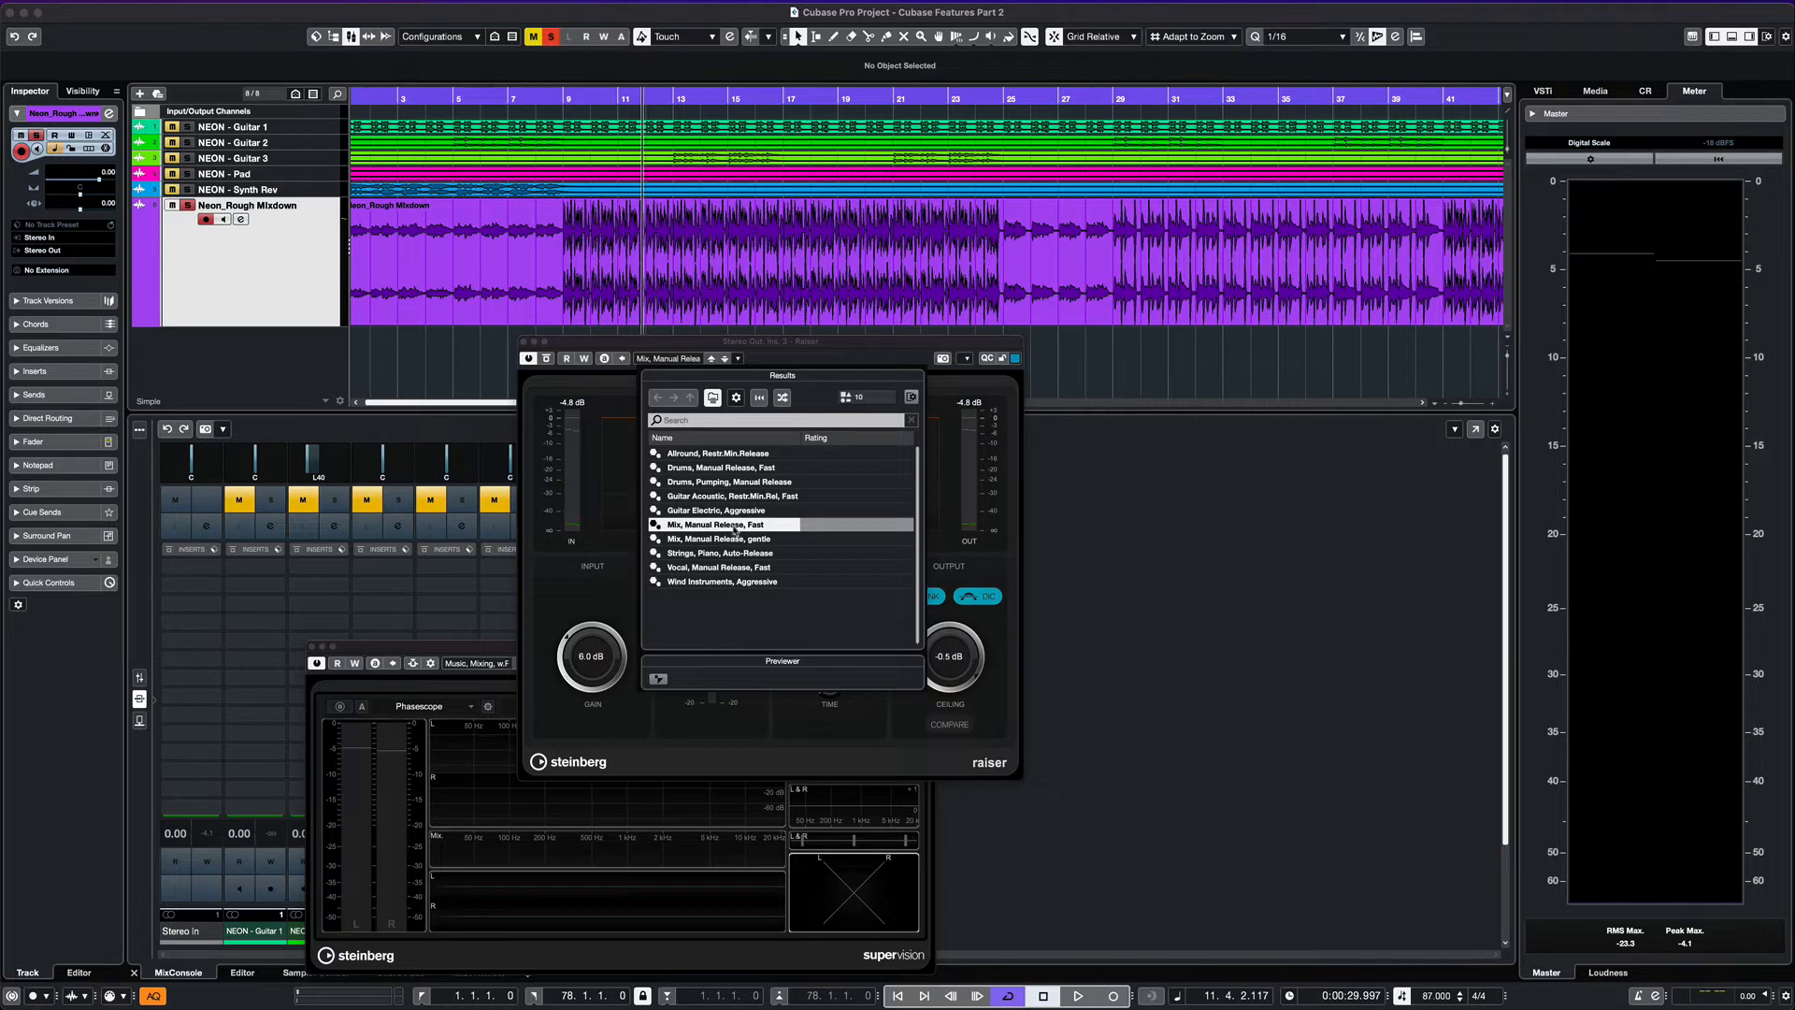
left_click(763, 348)
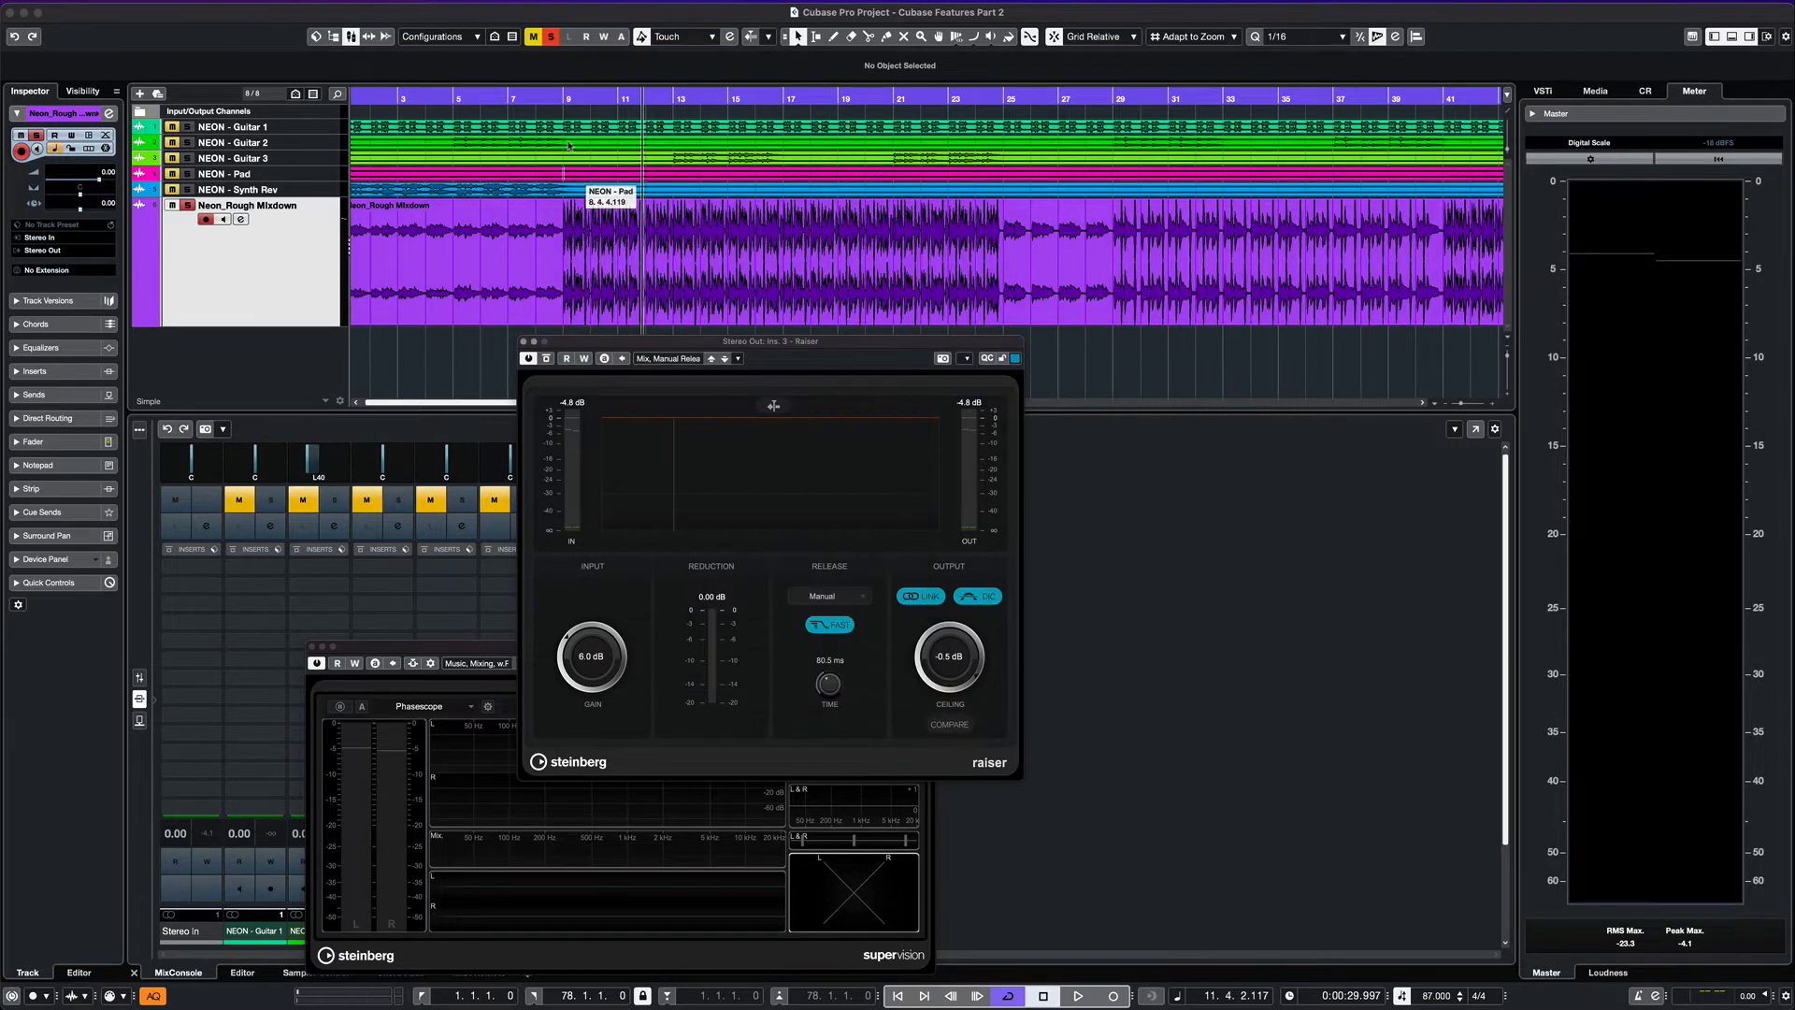
Step: Play the project from bar 9 and view the Raiser's release mode options, keeping Manual selected
left_click(563, 98)
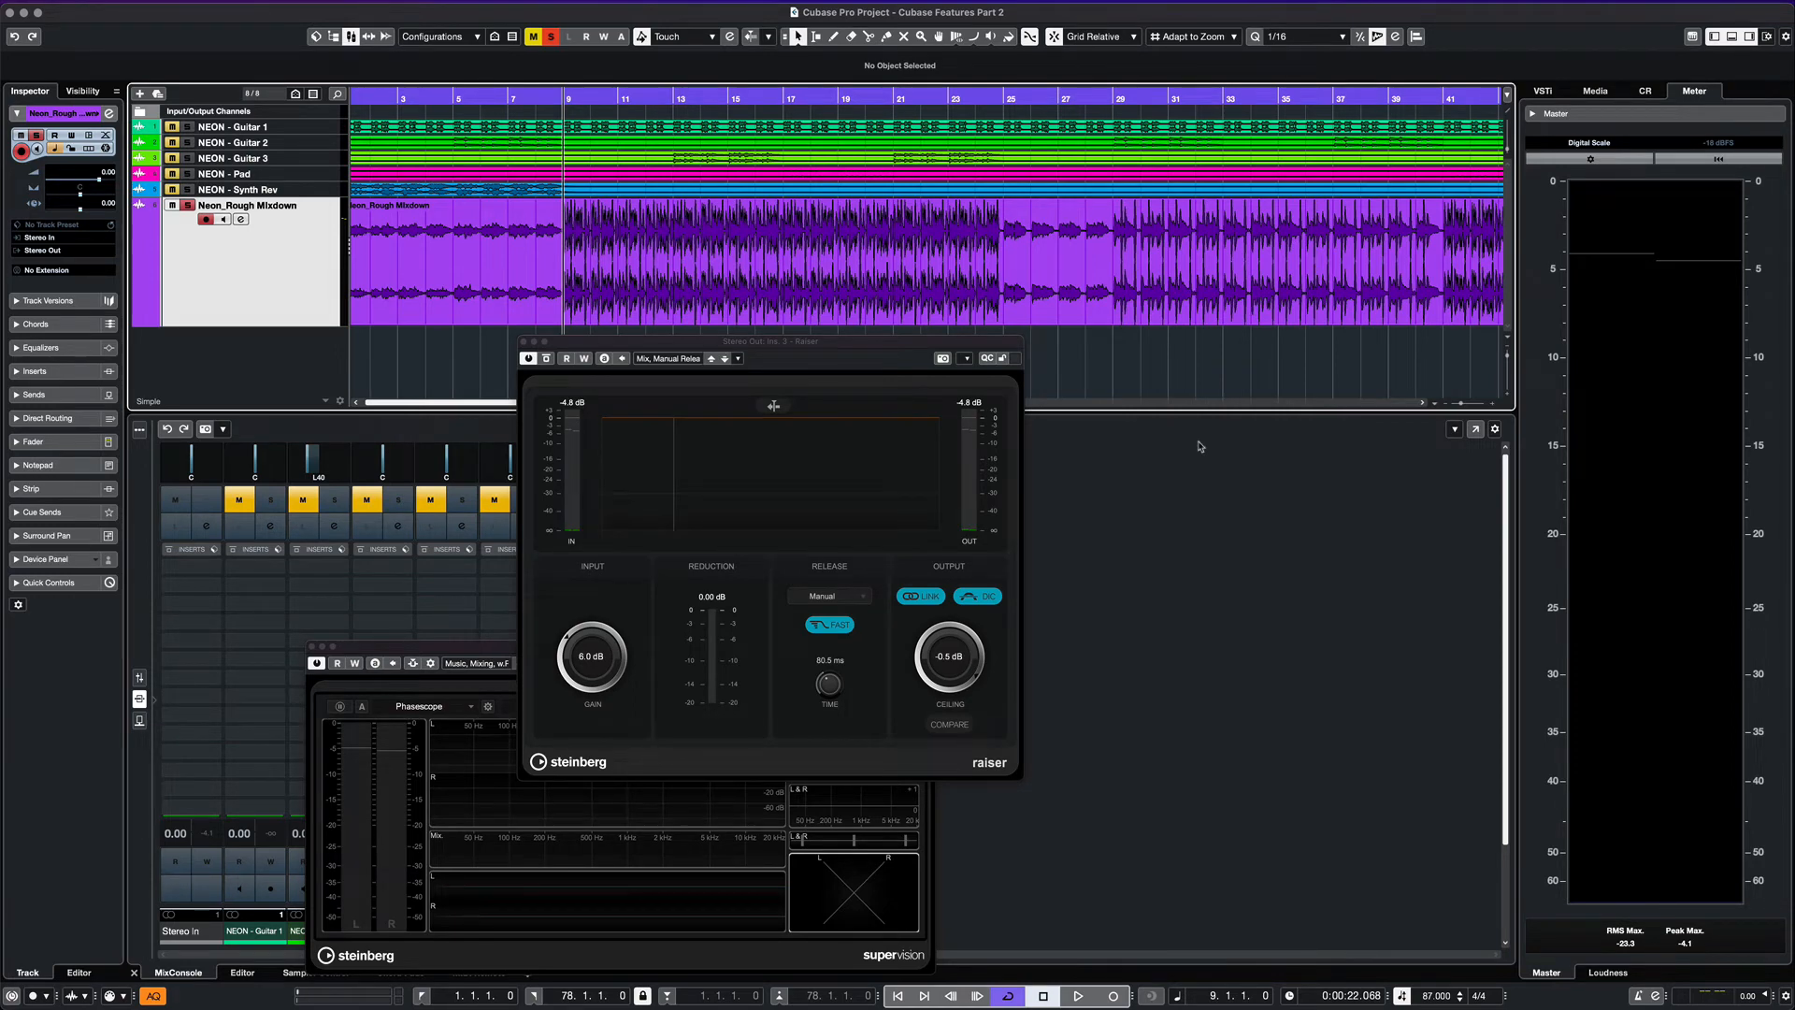
key("space")
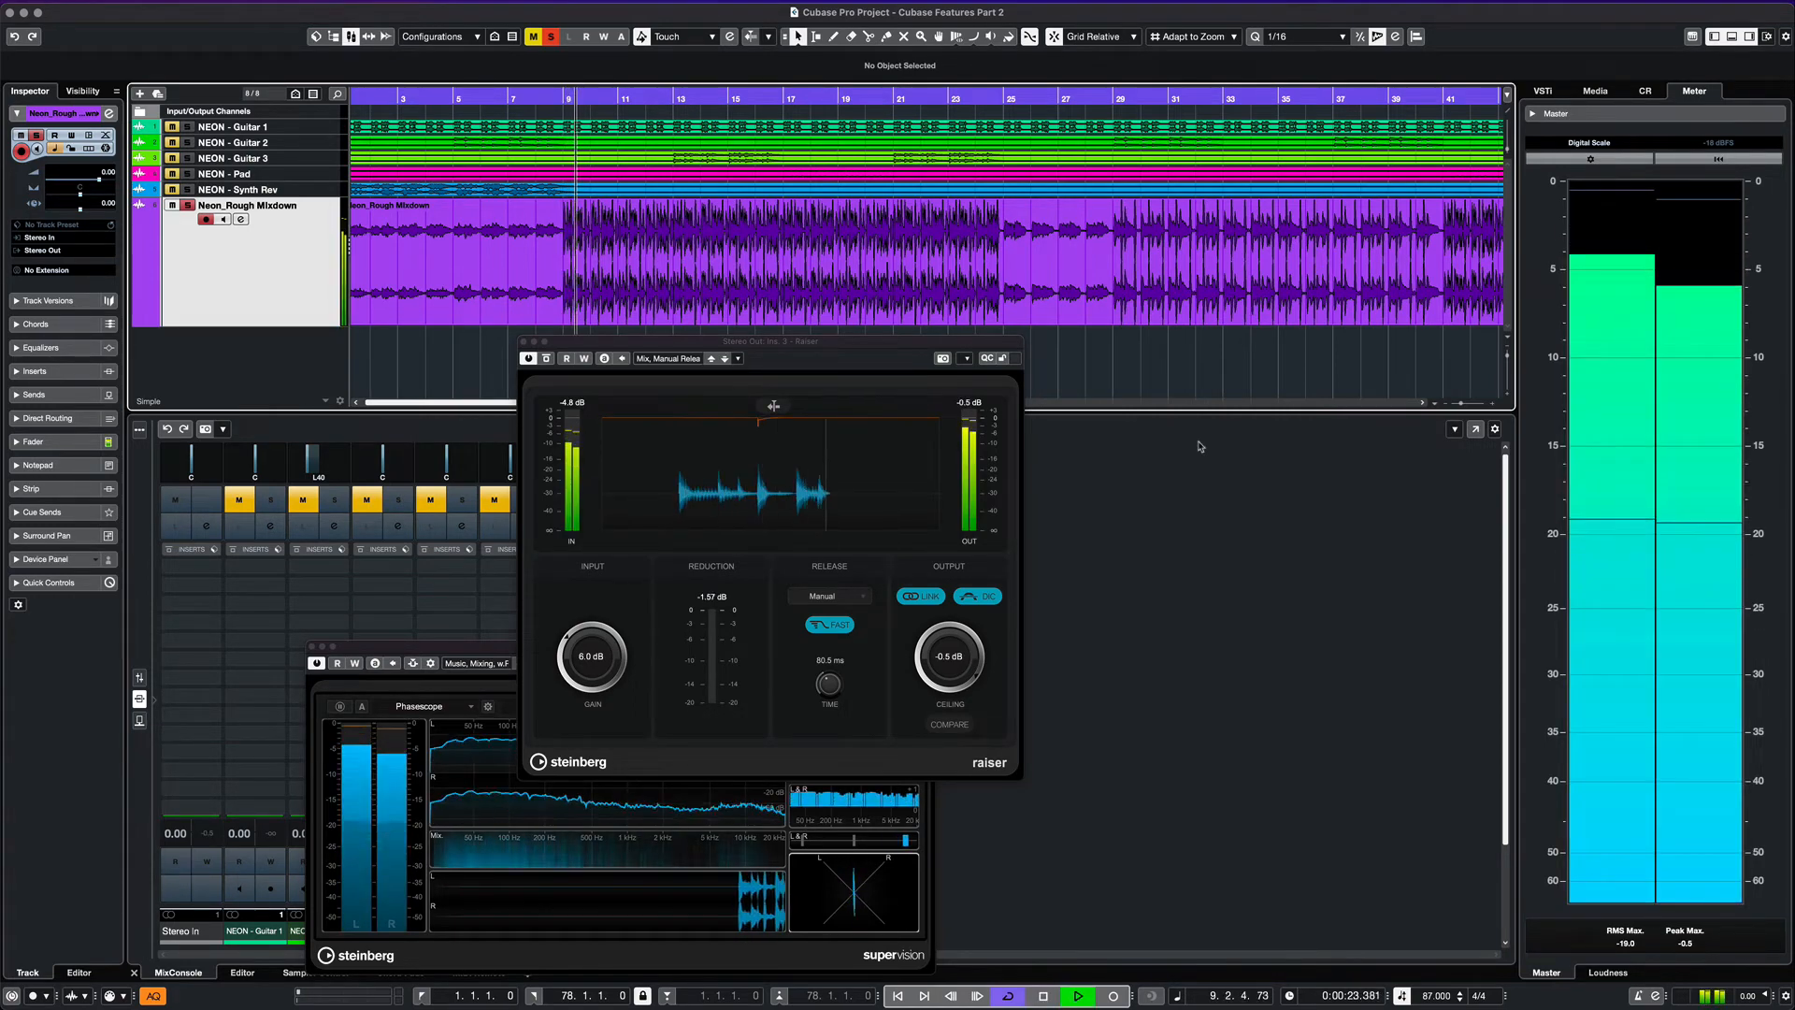
left_click(822, 596)
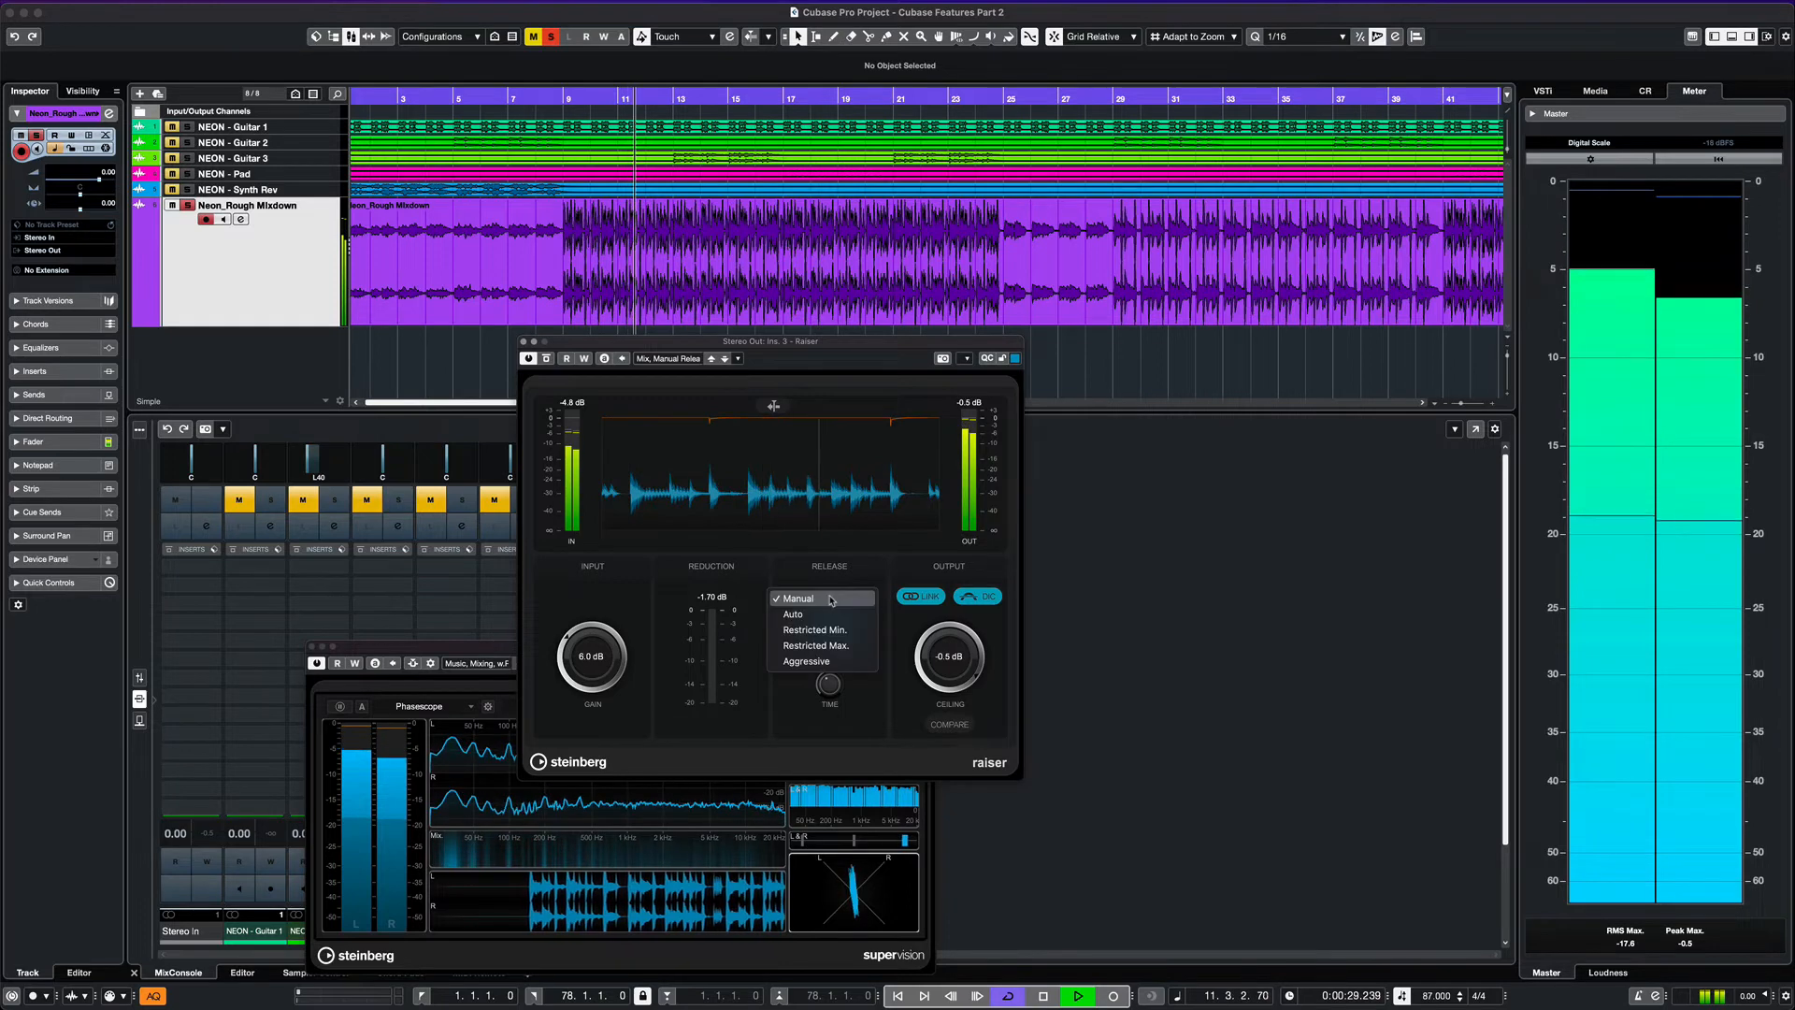
left_click(816, 600)
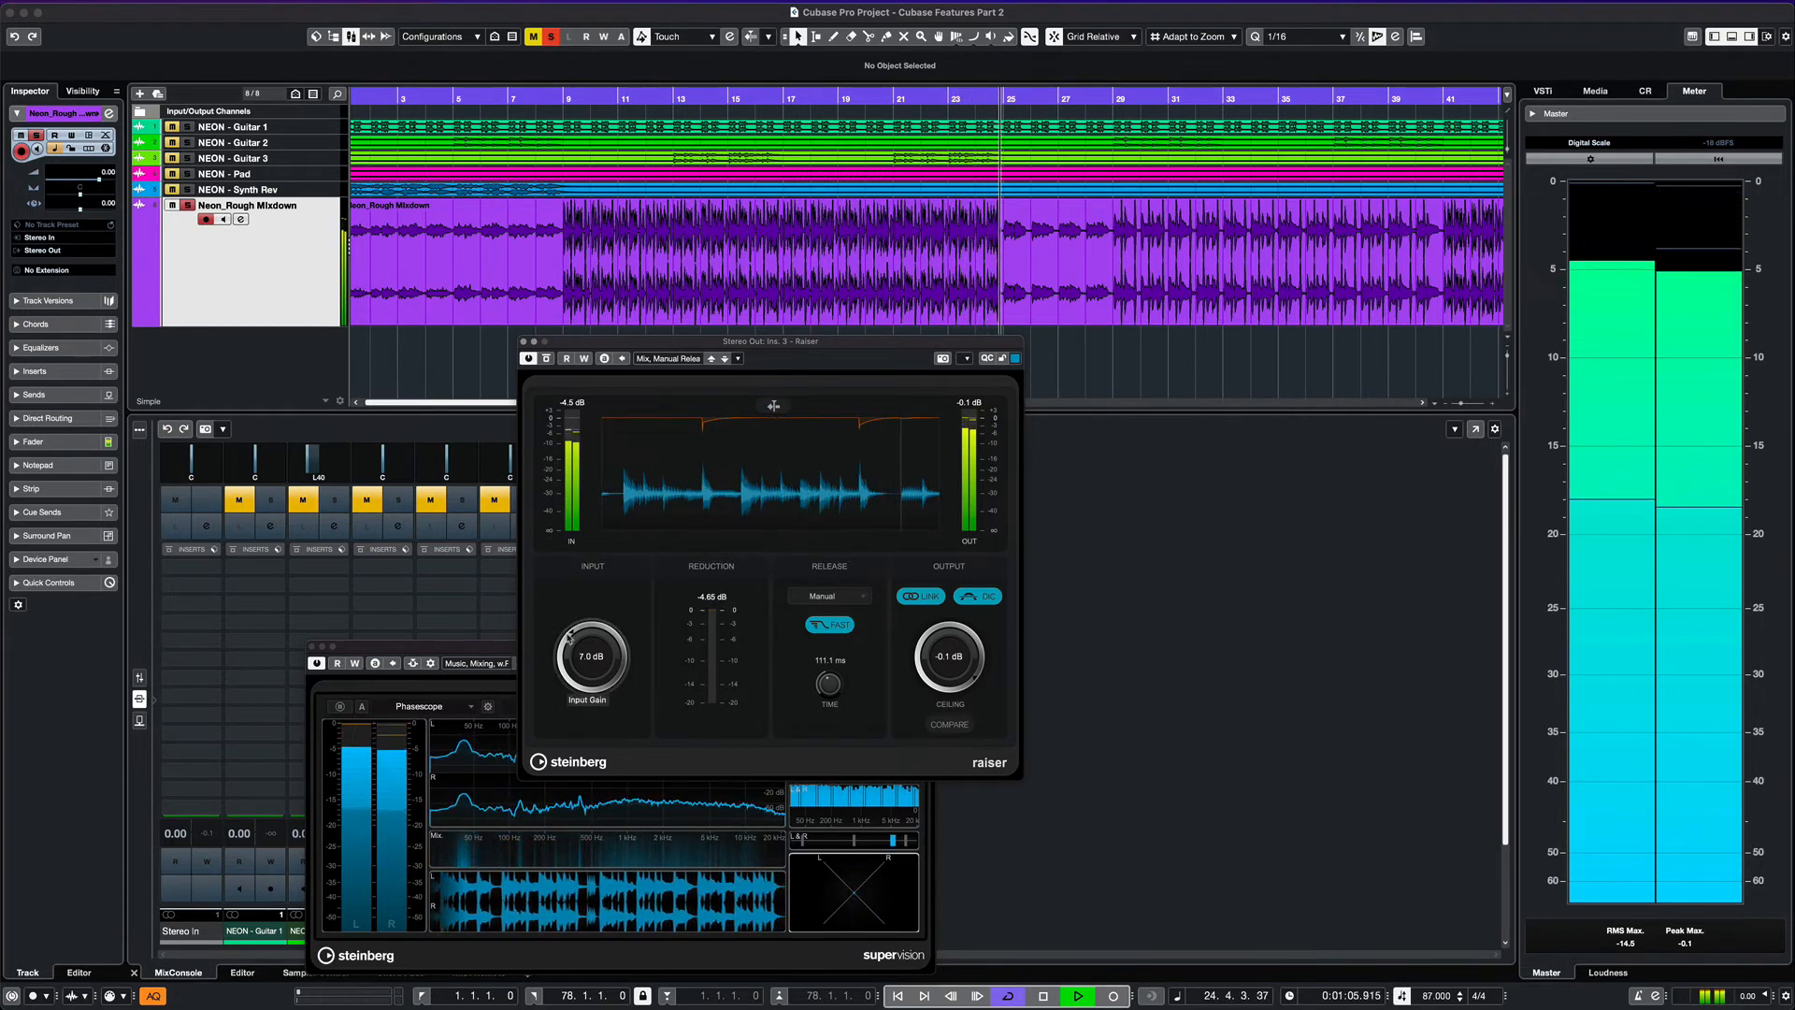
Step: Fine-tune the Raiser to an input gain of 7.0 dB and an output ceiling of -0.2 dB, and stop playback
left_click_drag(573, 634, 574, 640)
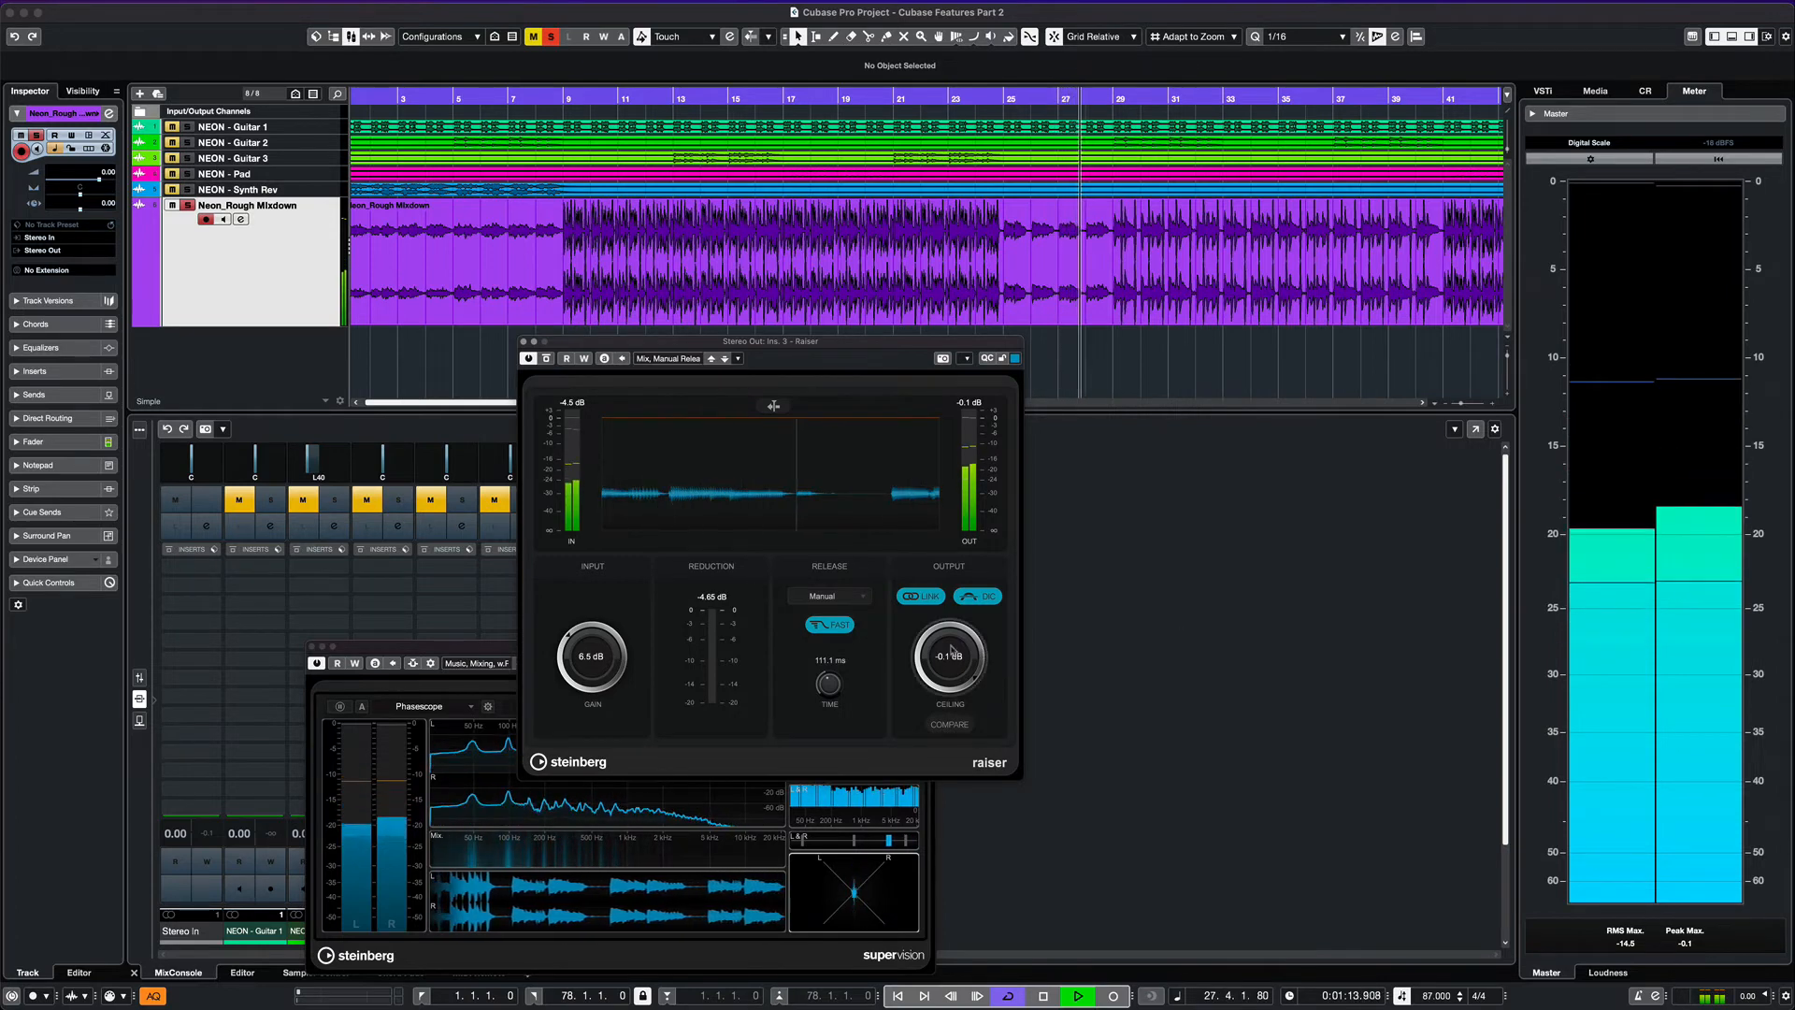
left_click_drag(948, 655, 948, 659)
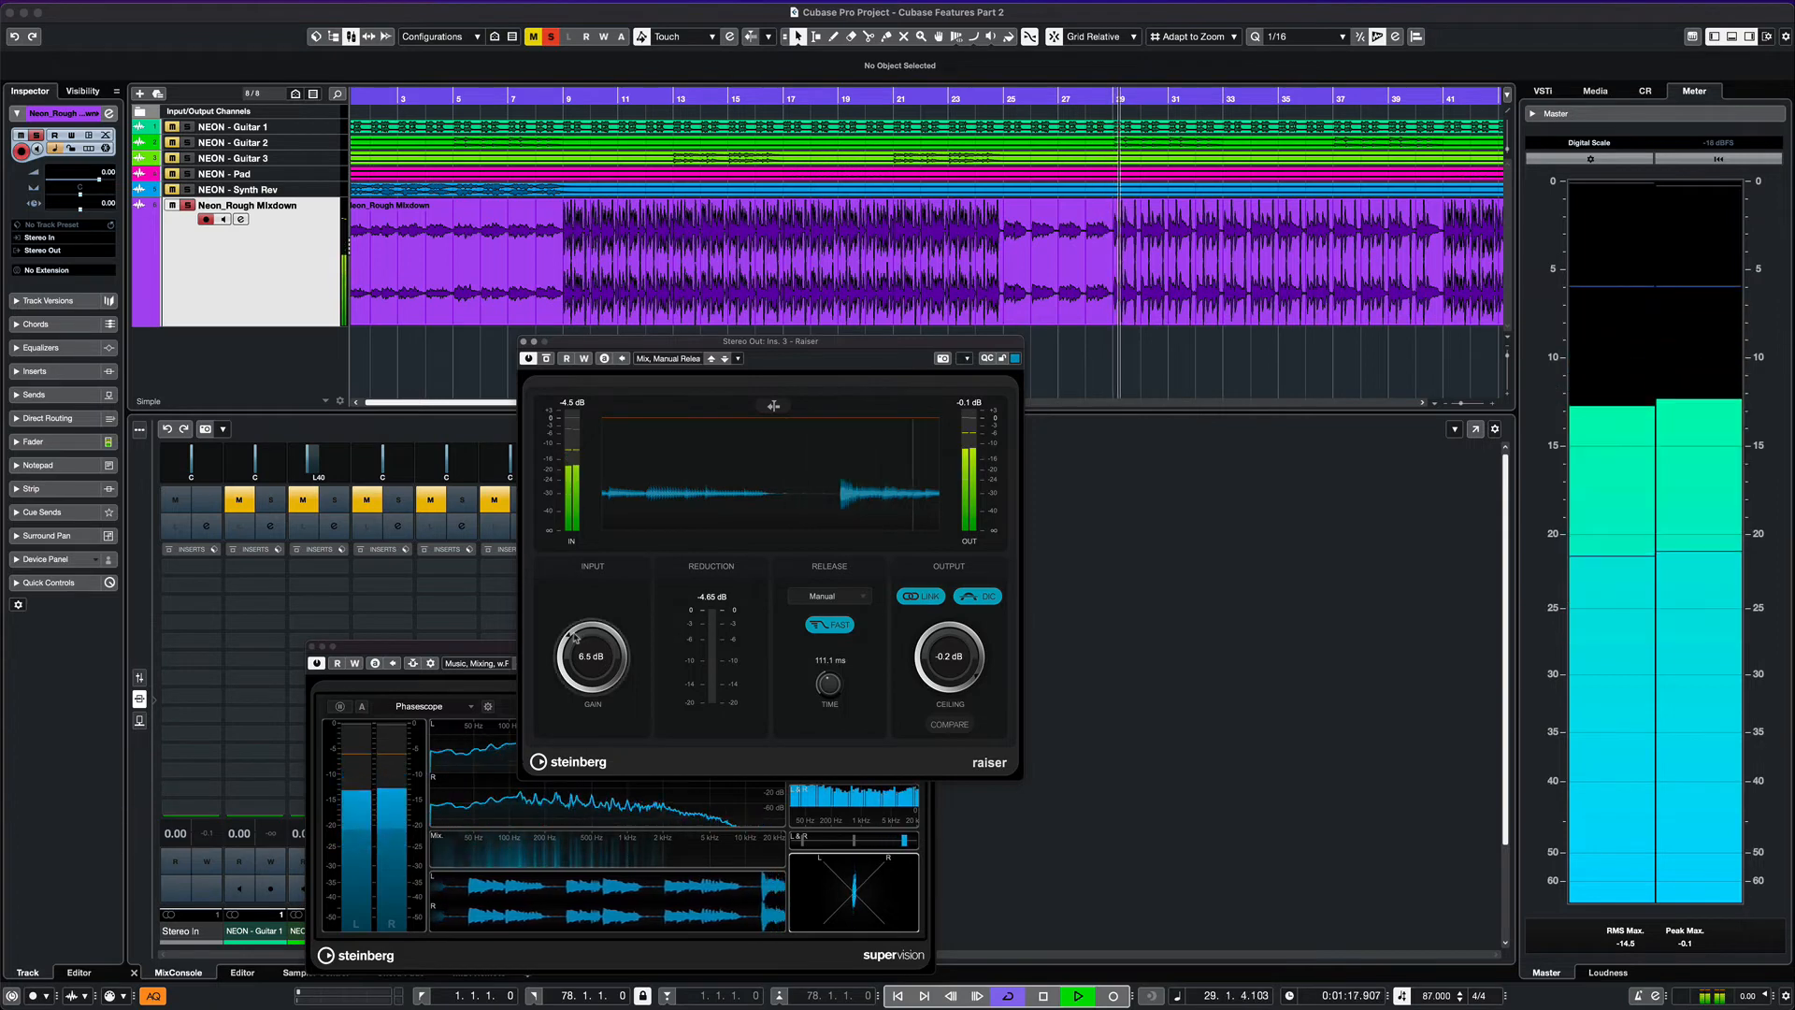
left_click_drag(570, 638, 576, 636)
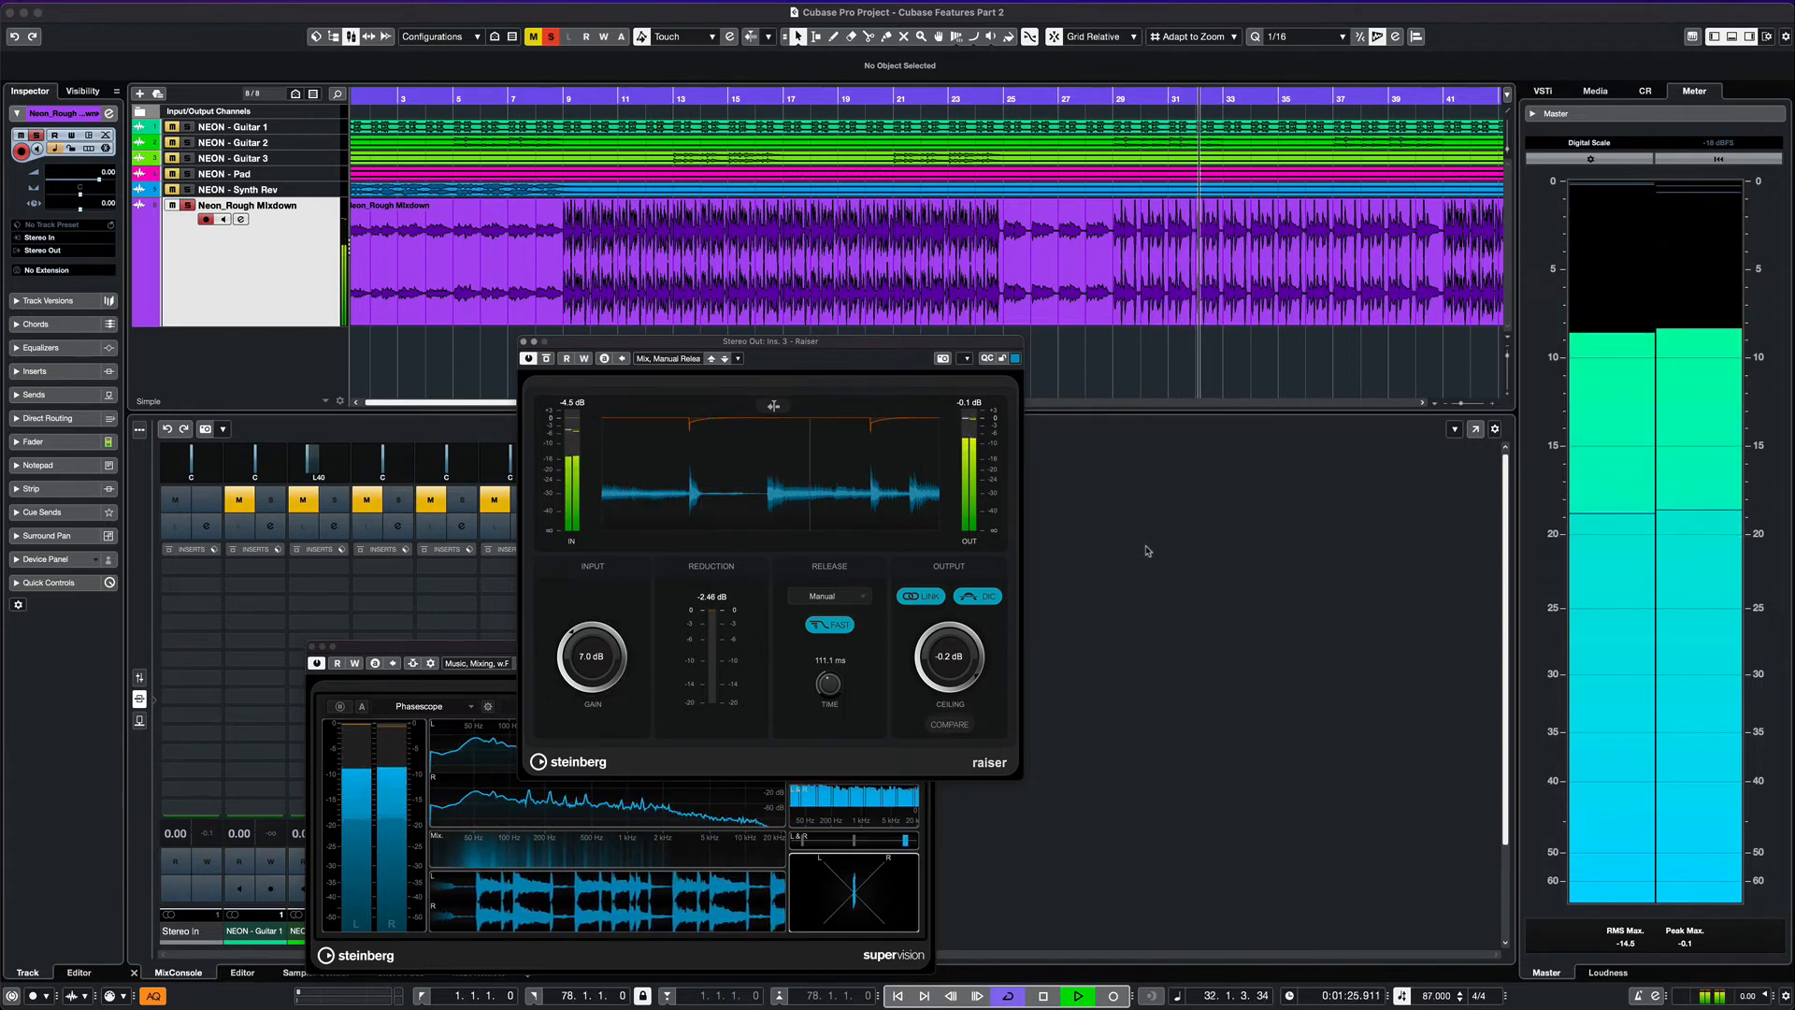
key("space")
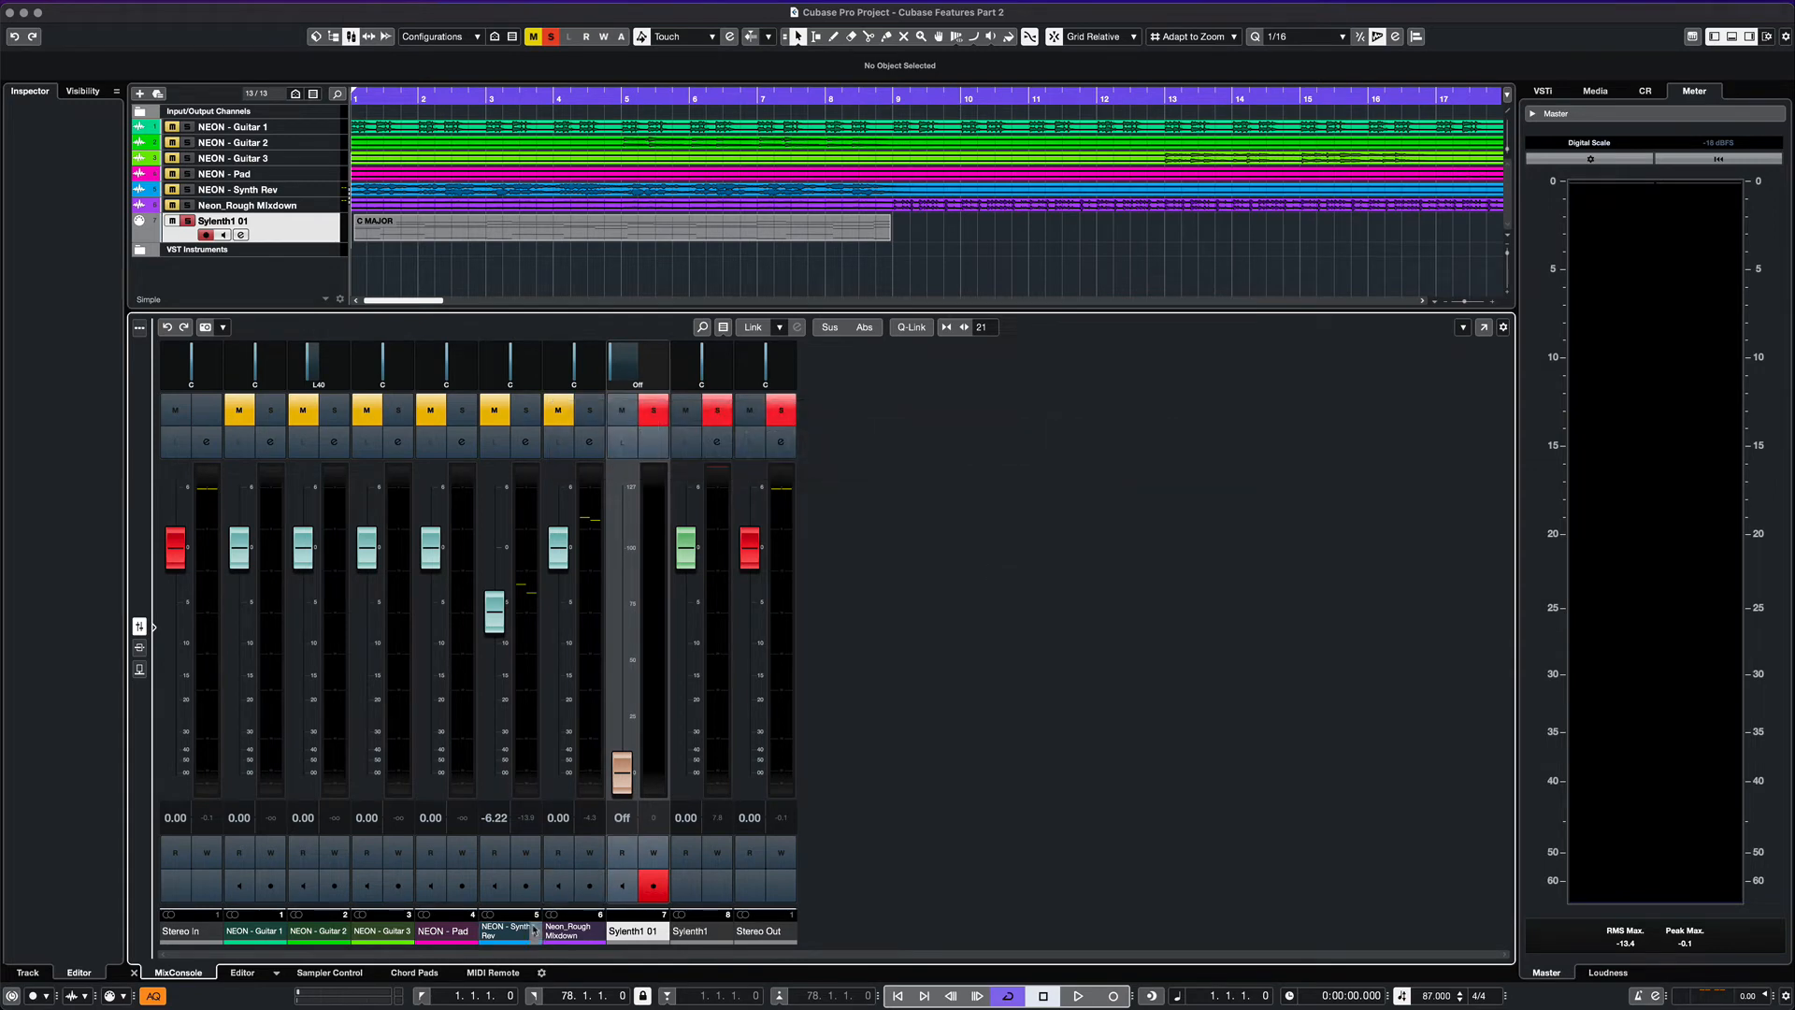
Step: Start a new MIDI Remote controller surface with KOMPLETE KONTROL S25 Port 1 as input port and KOMPLETE KONTROL S25 Port 2 as output port
left_click(505, 975)
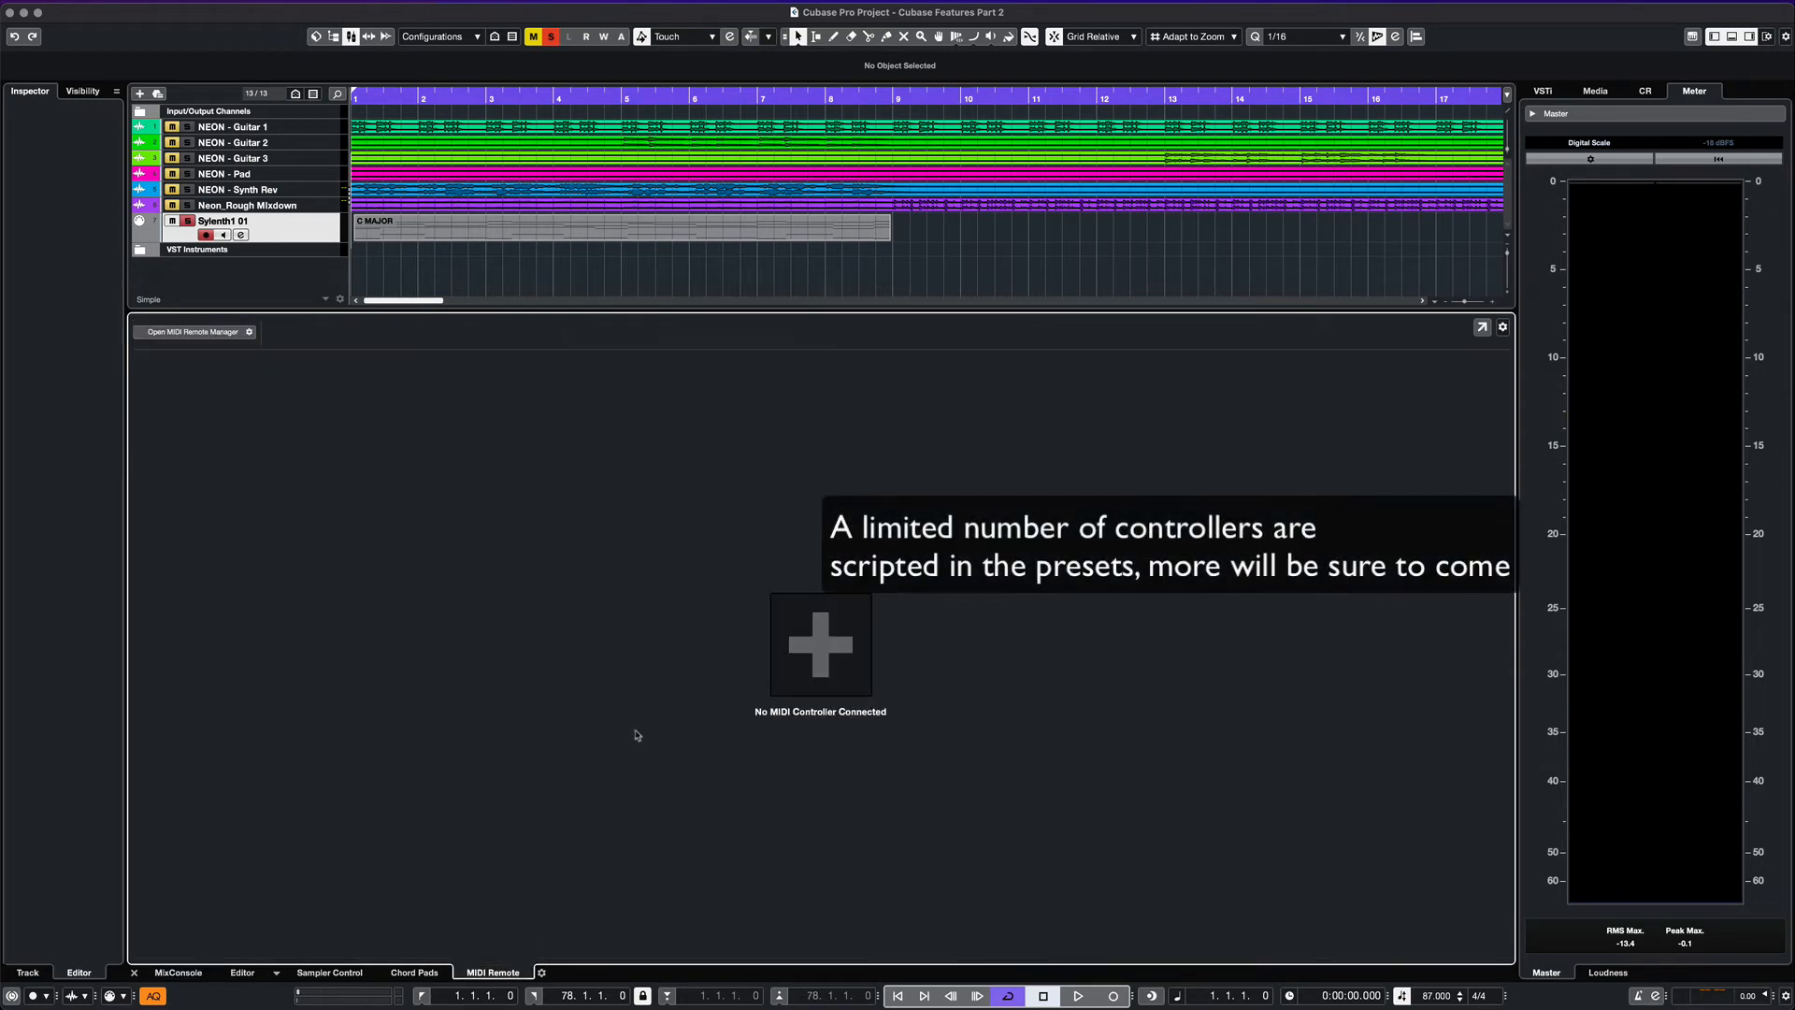
left_click(785, 660)
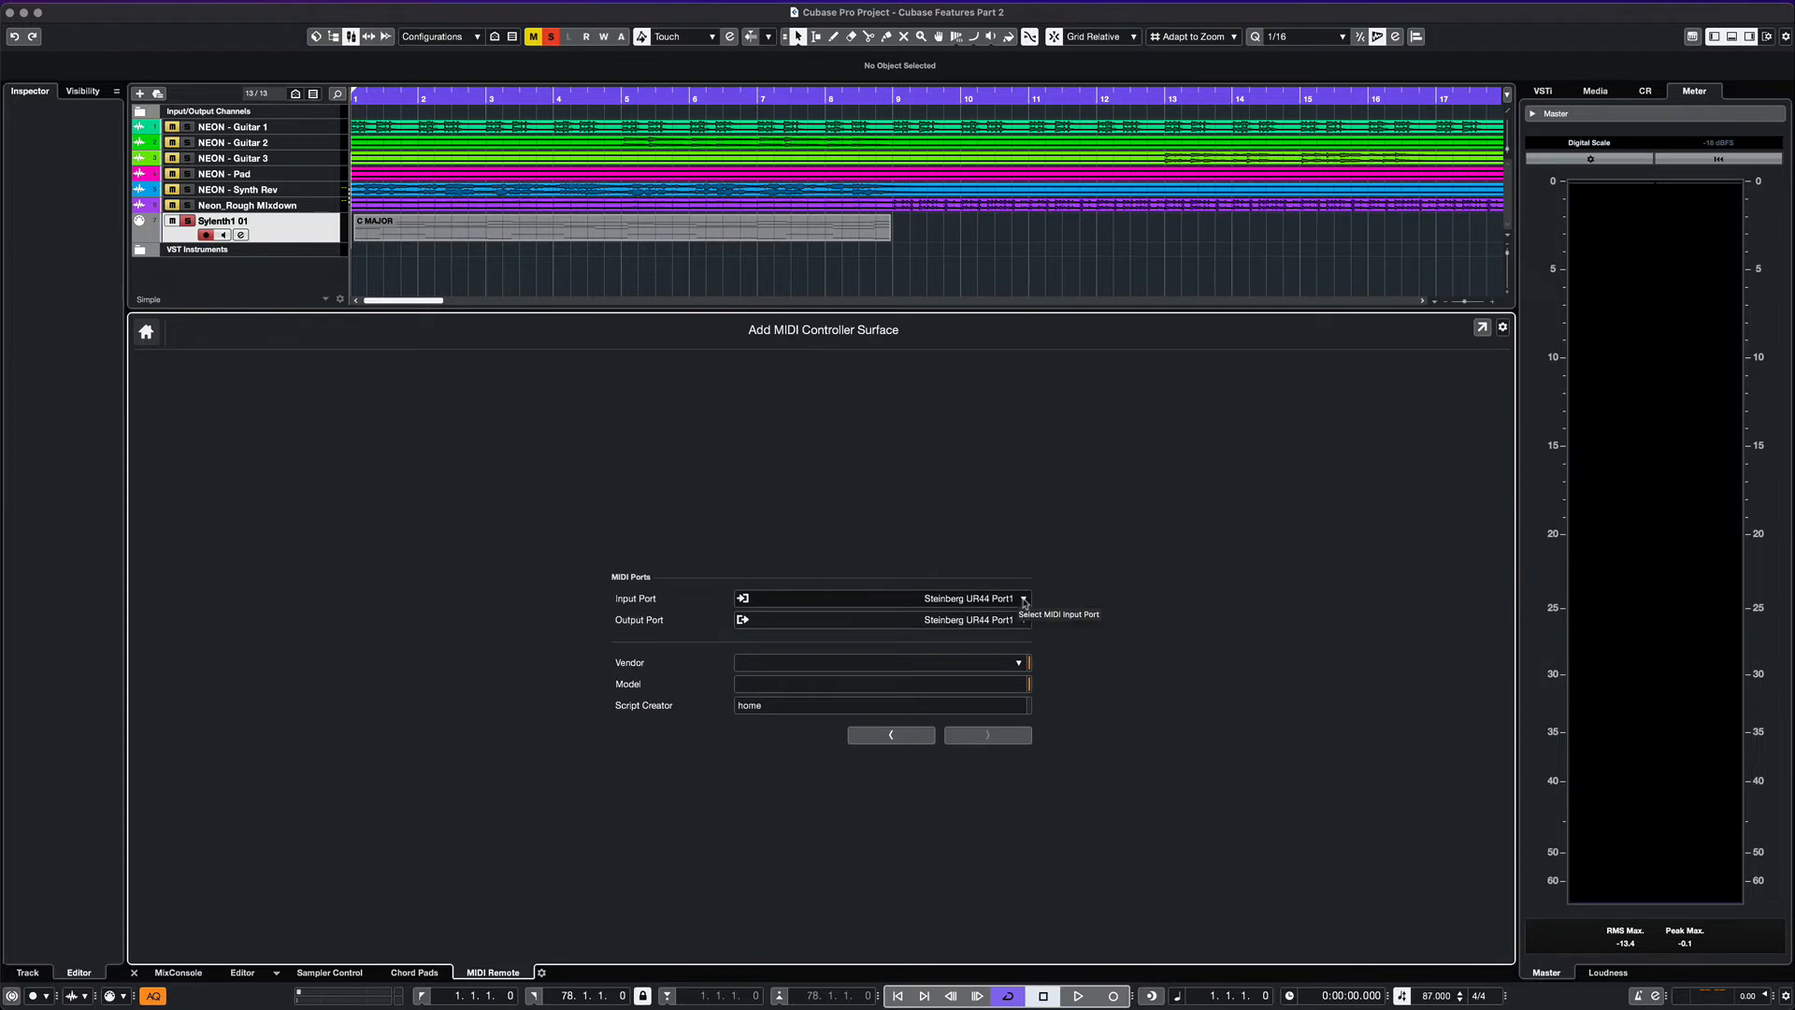
left_click(1023, 599)
left_click(841, 614)
left_click(972, 620)
left_click(866, 651)
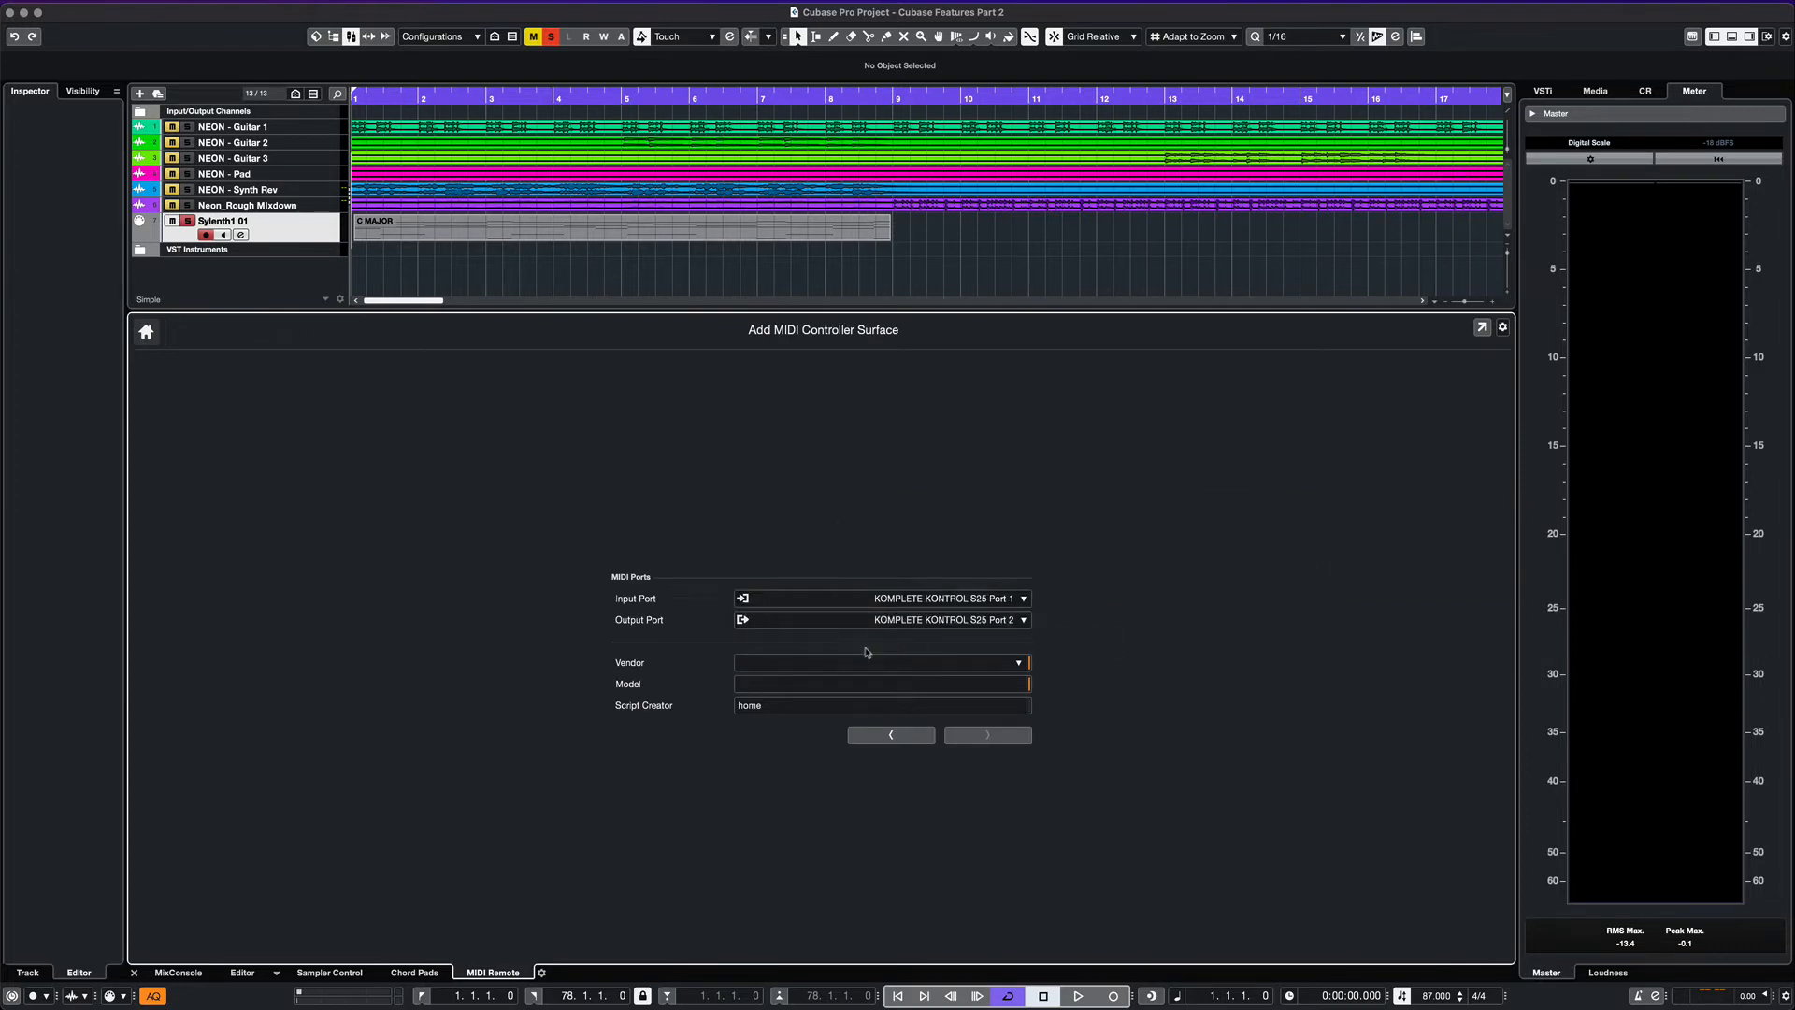
Step: Create the controller surface with vendor Native Instruments, model S25 Kontrol and the script creator's name
left_click(1016, 663)
left_click(820, 937)
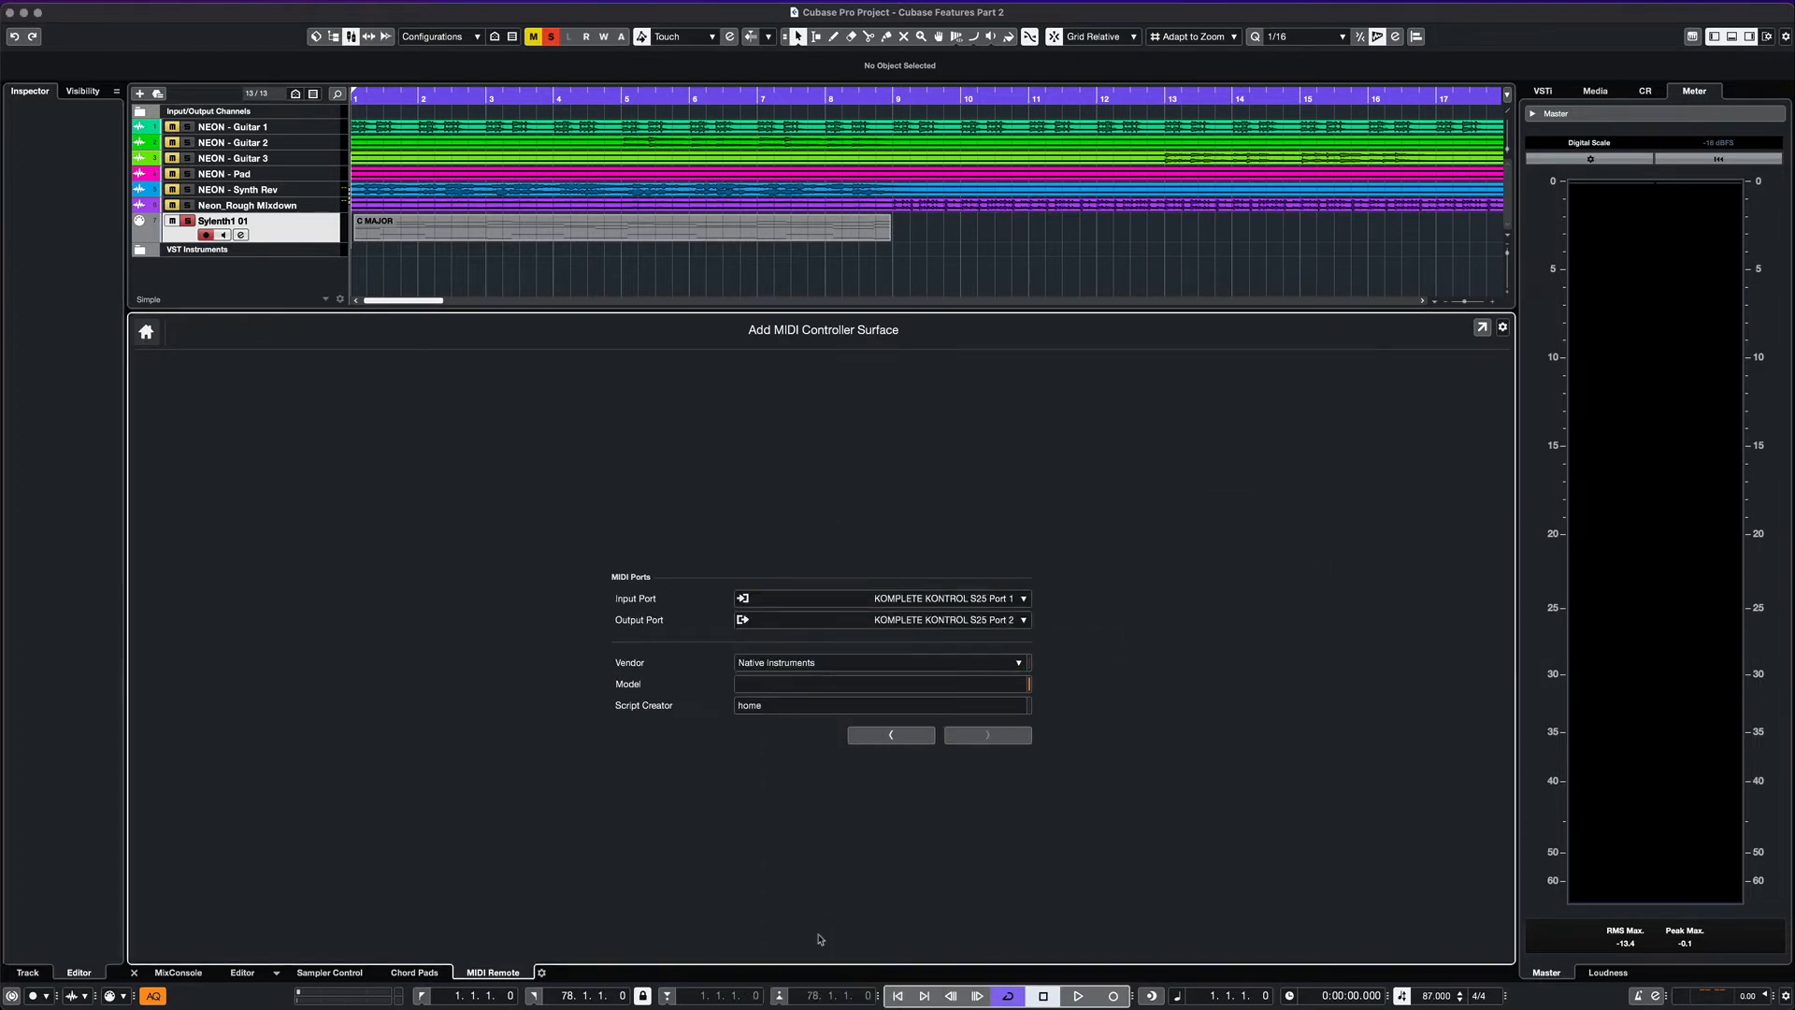
left_click(806, 685)
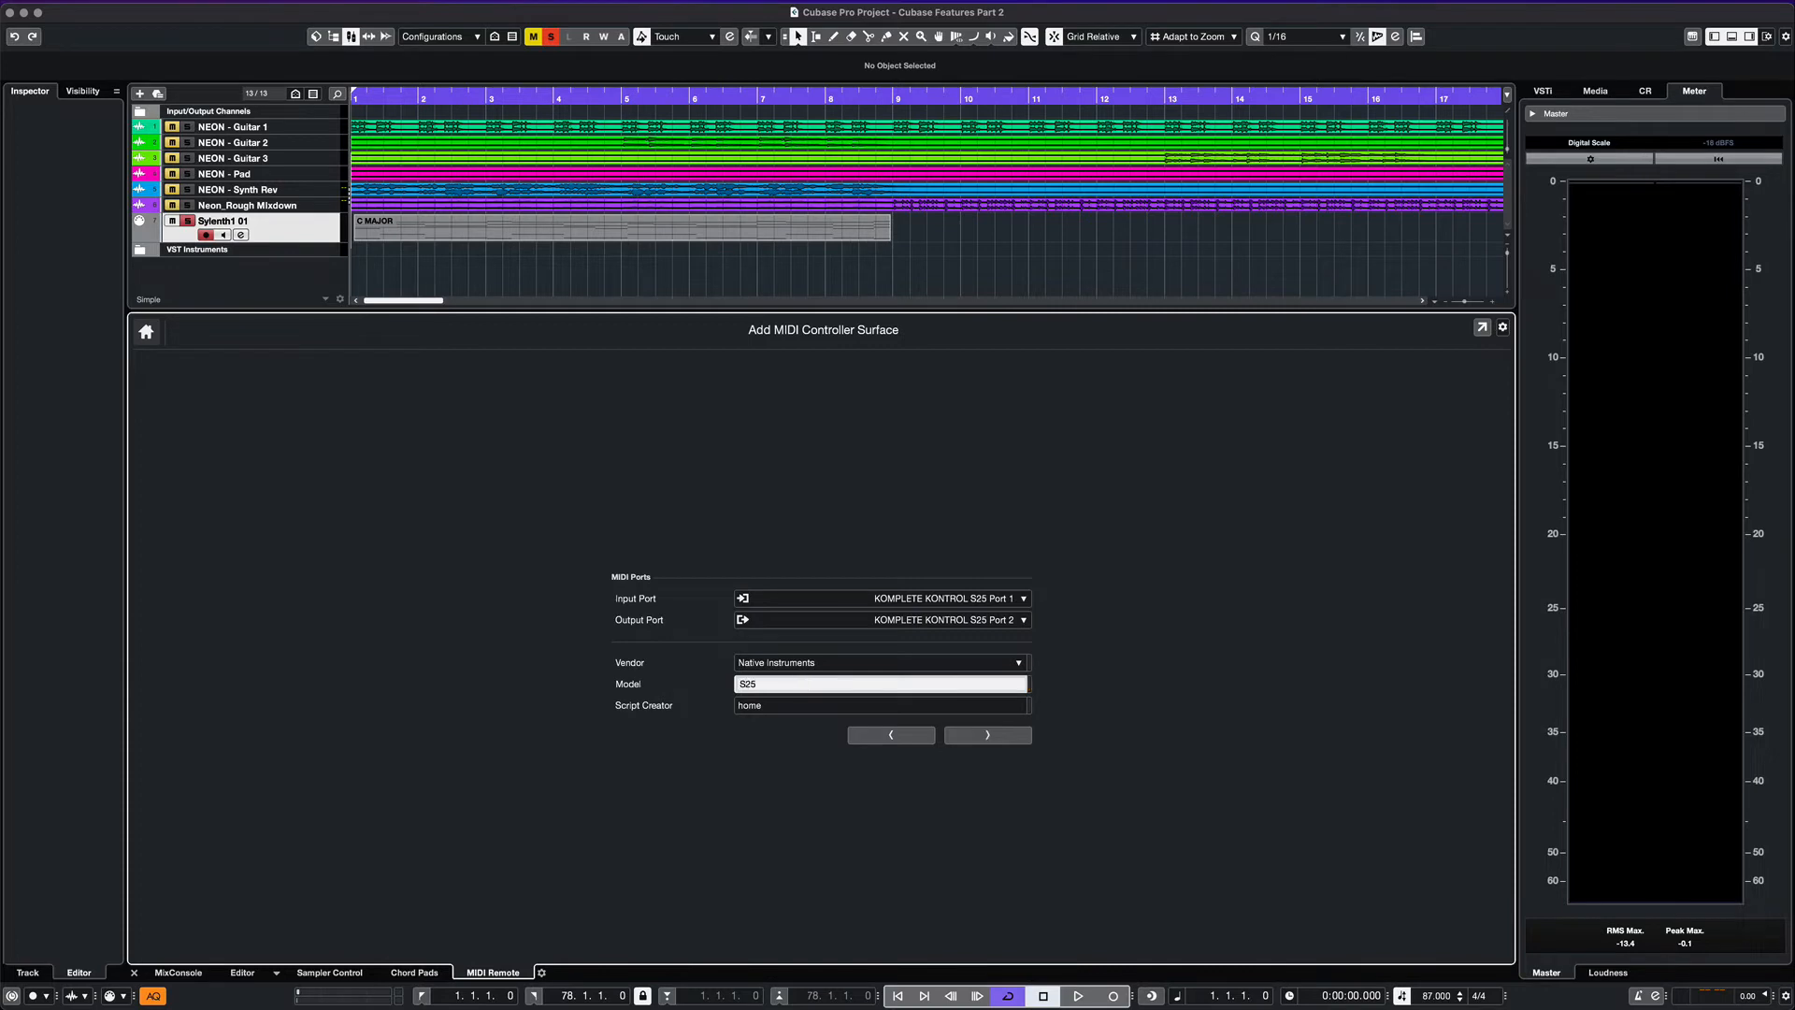
key("Tab")
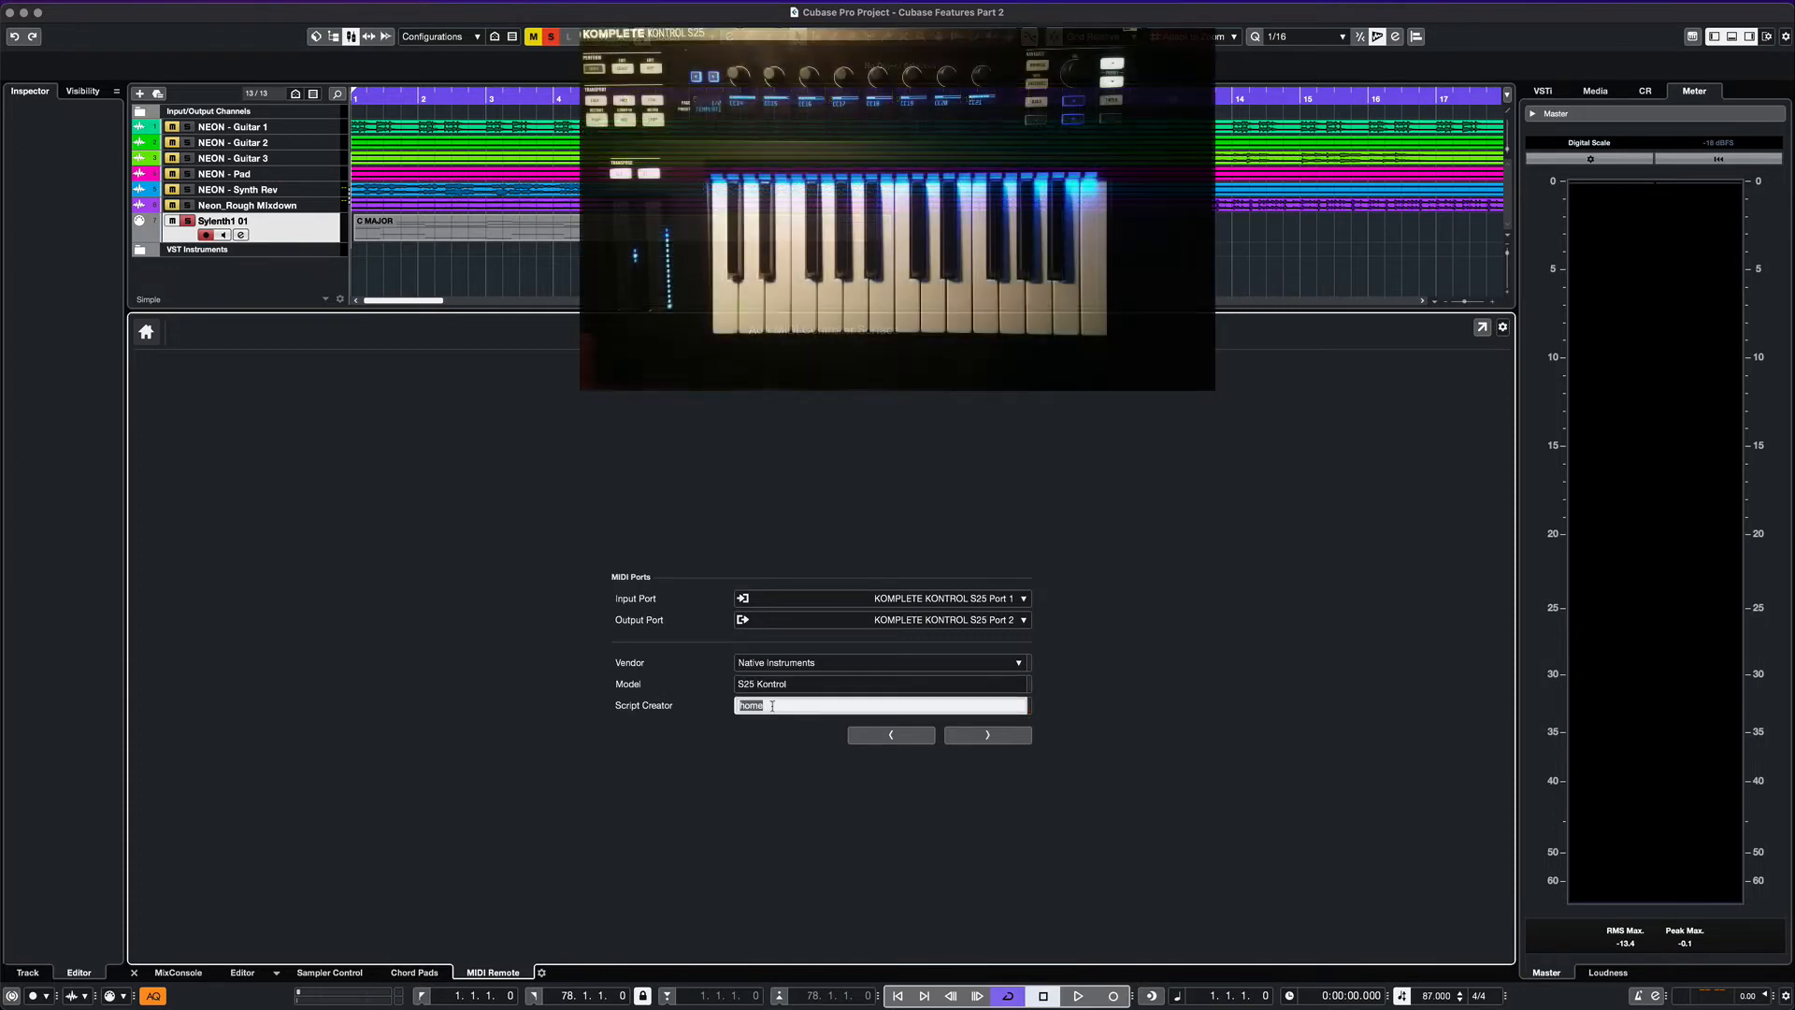
type("ax")
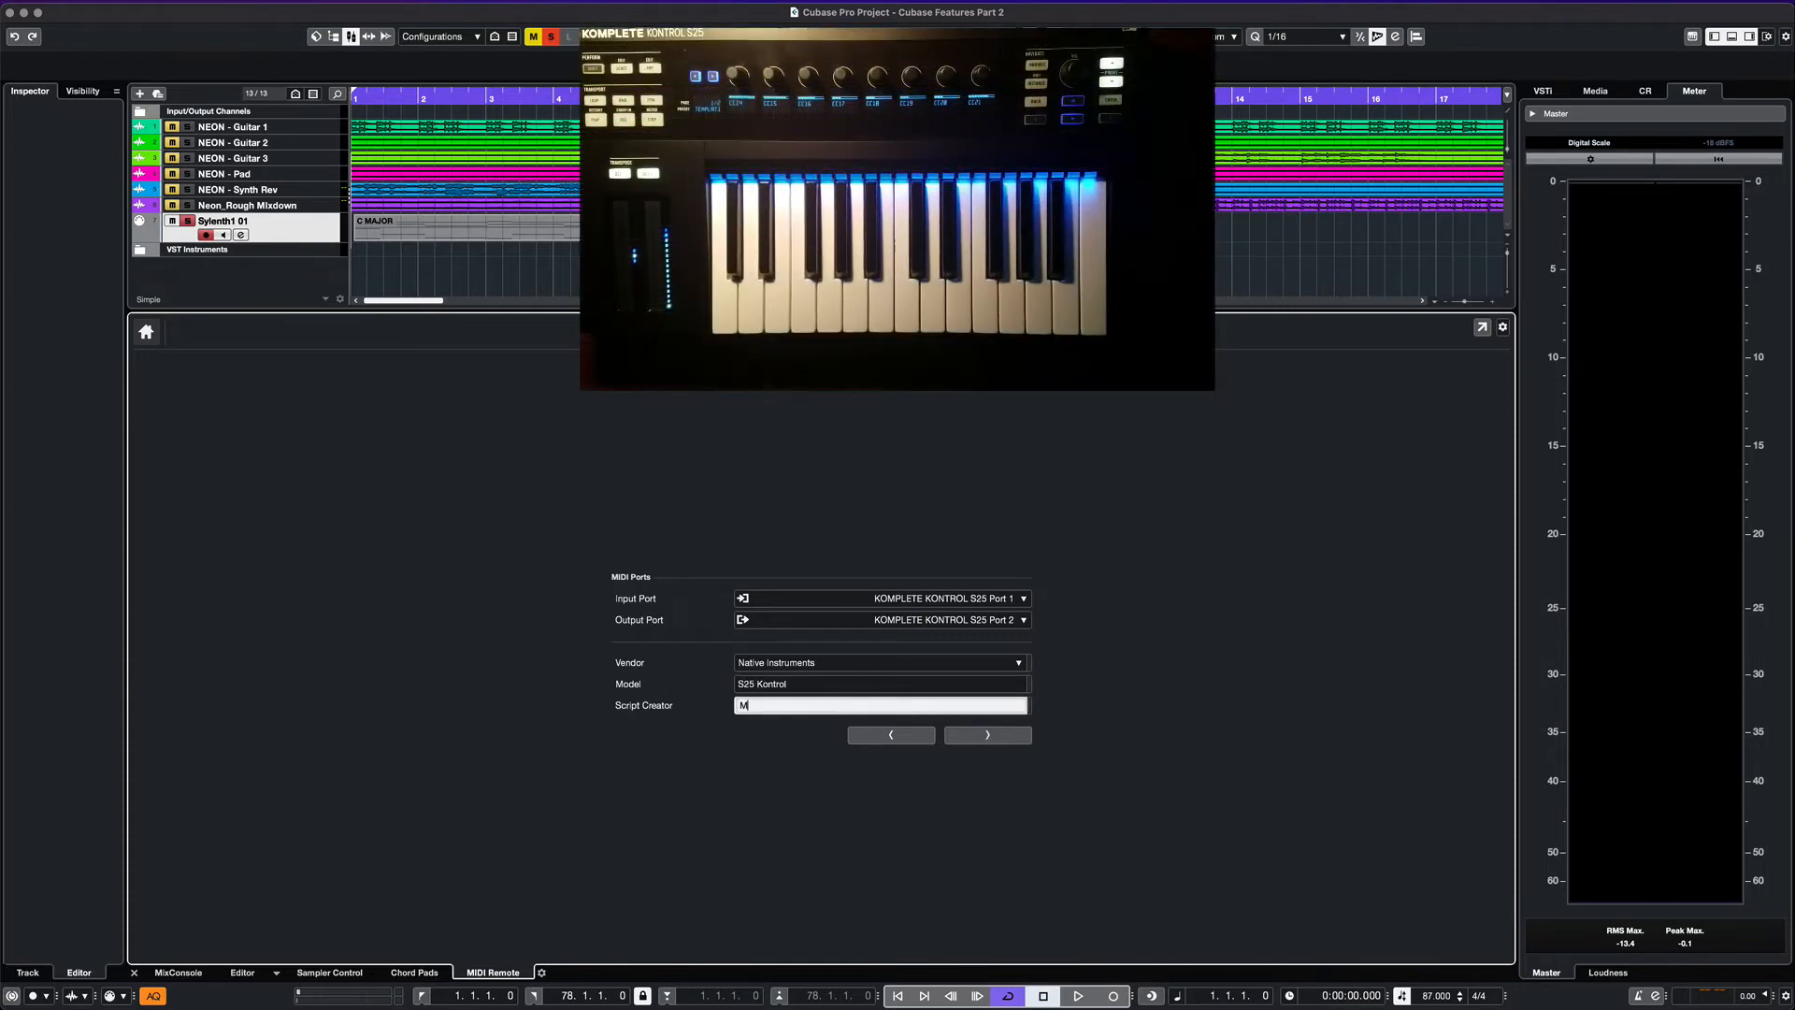
left_click(995, 741)
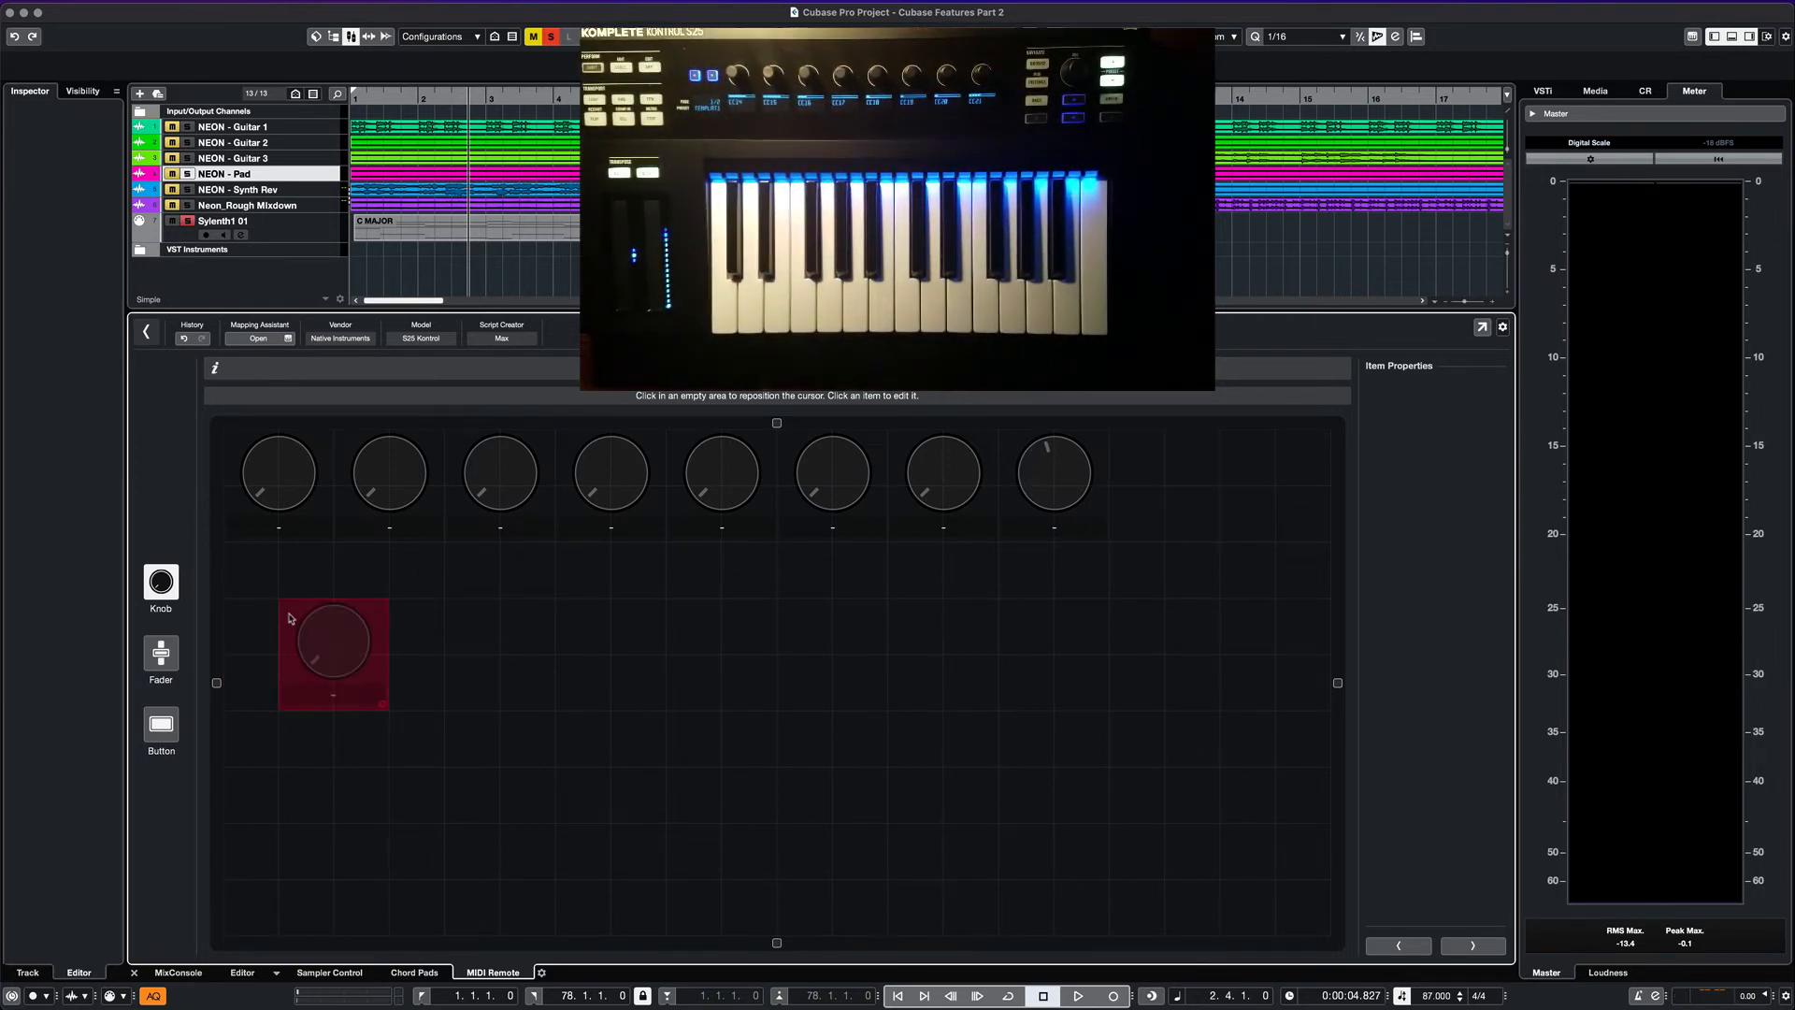
Step: Add two faders below the row of knobs on the S25 Kontrol surface and finish the surface layout
left_click(161, 654)
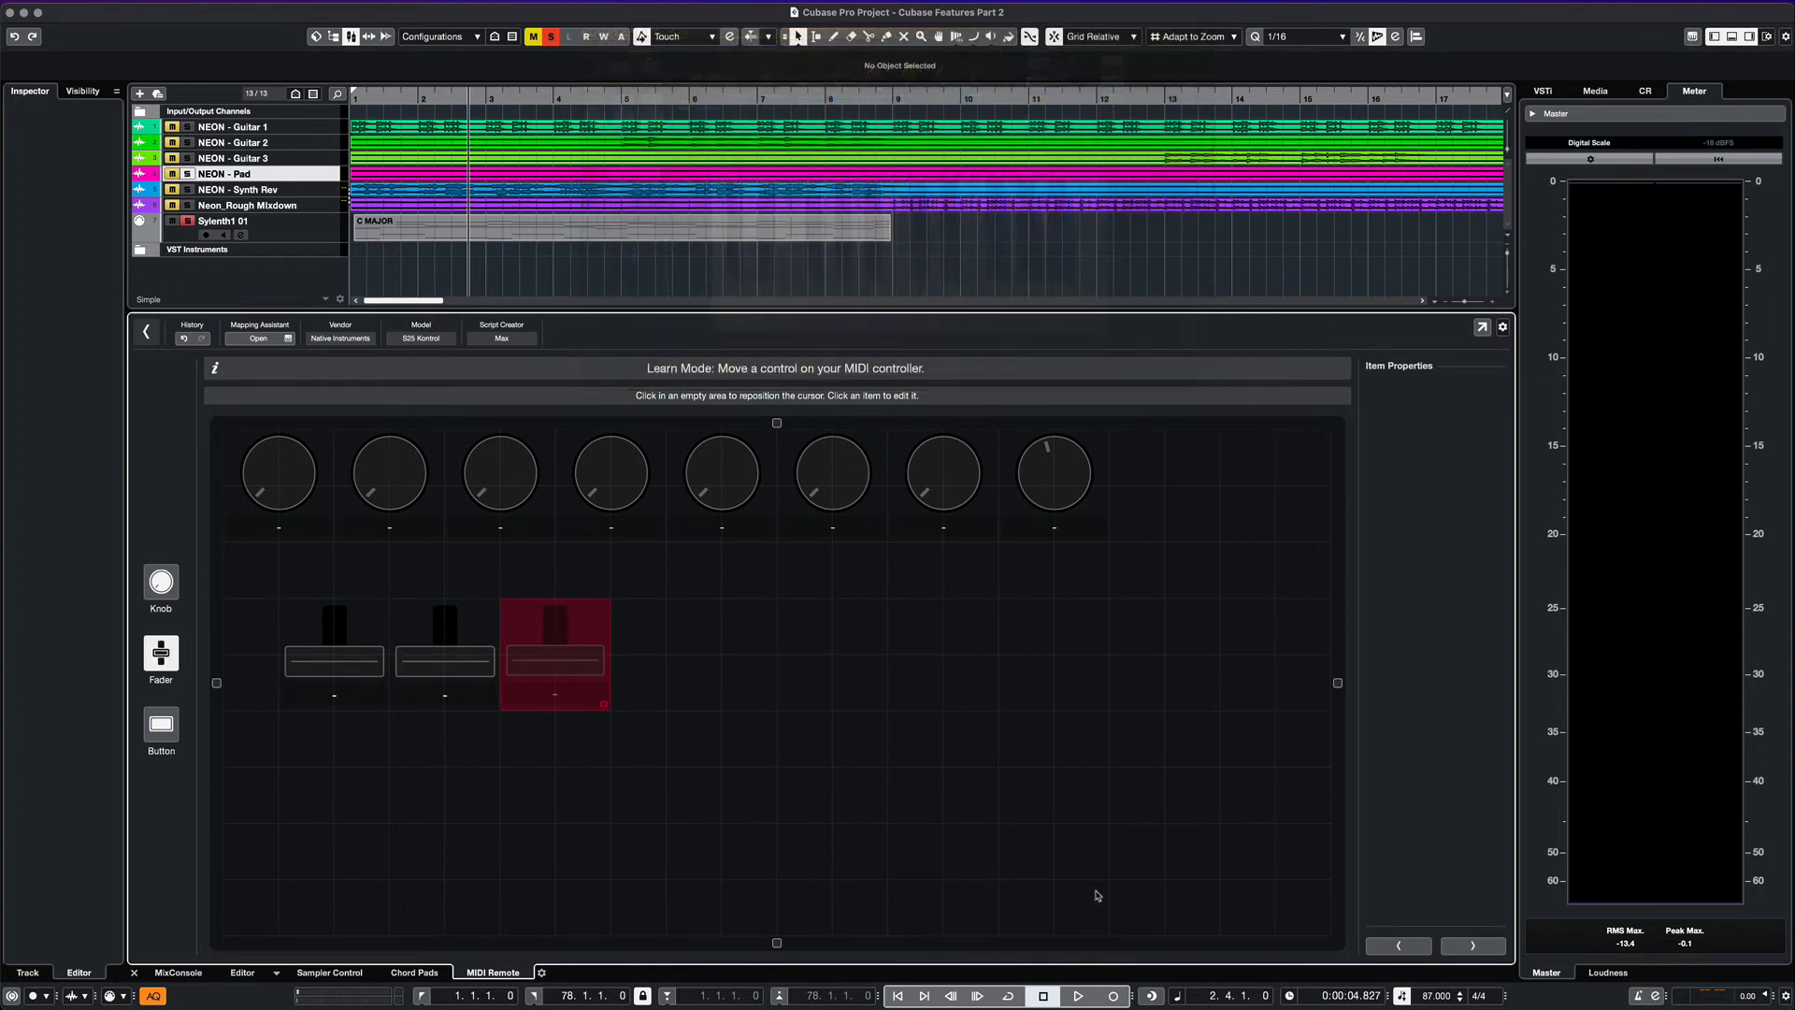
left_click(1482, 916)
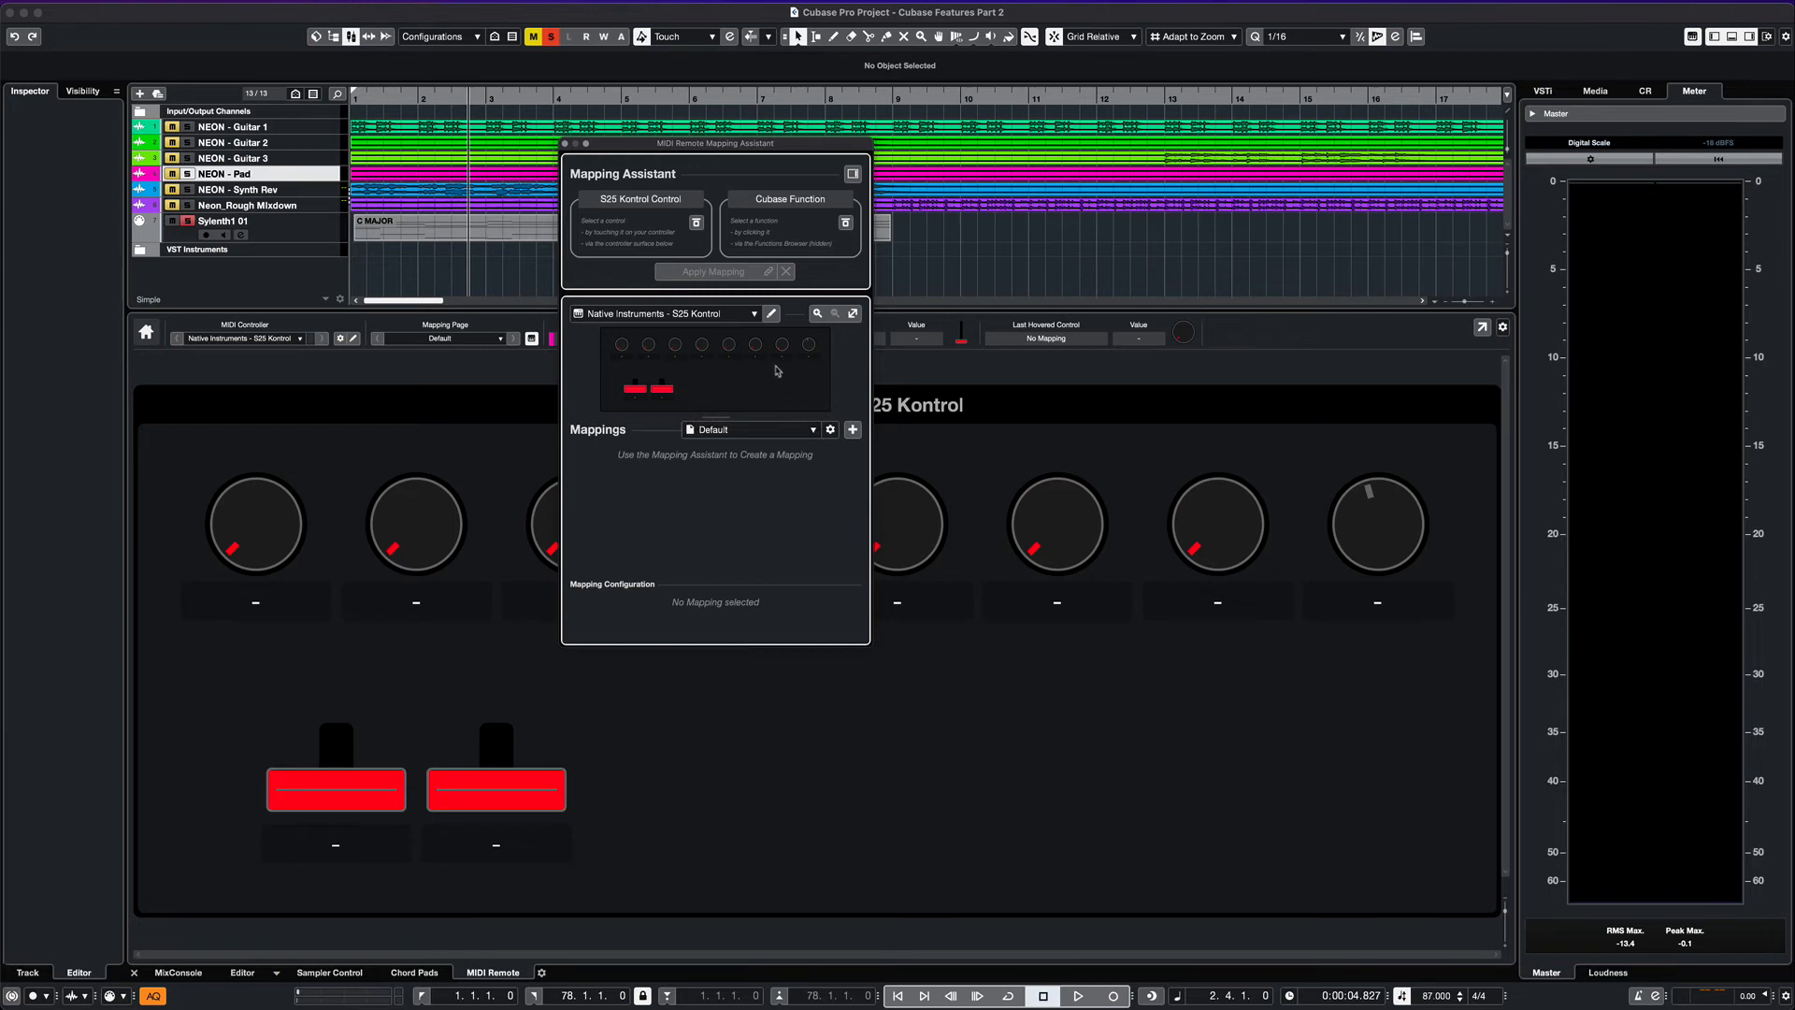
Step: Select the first knob in the Mapping Assistant, search the Functions Browser for "mute", and close the assistant without applying a mapping
left_click(623, 344)
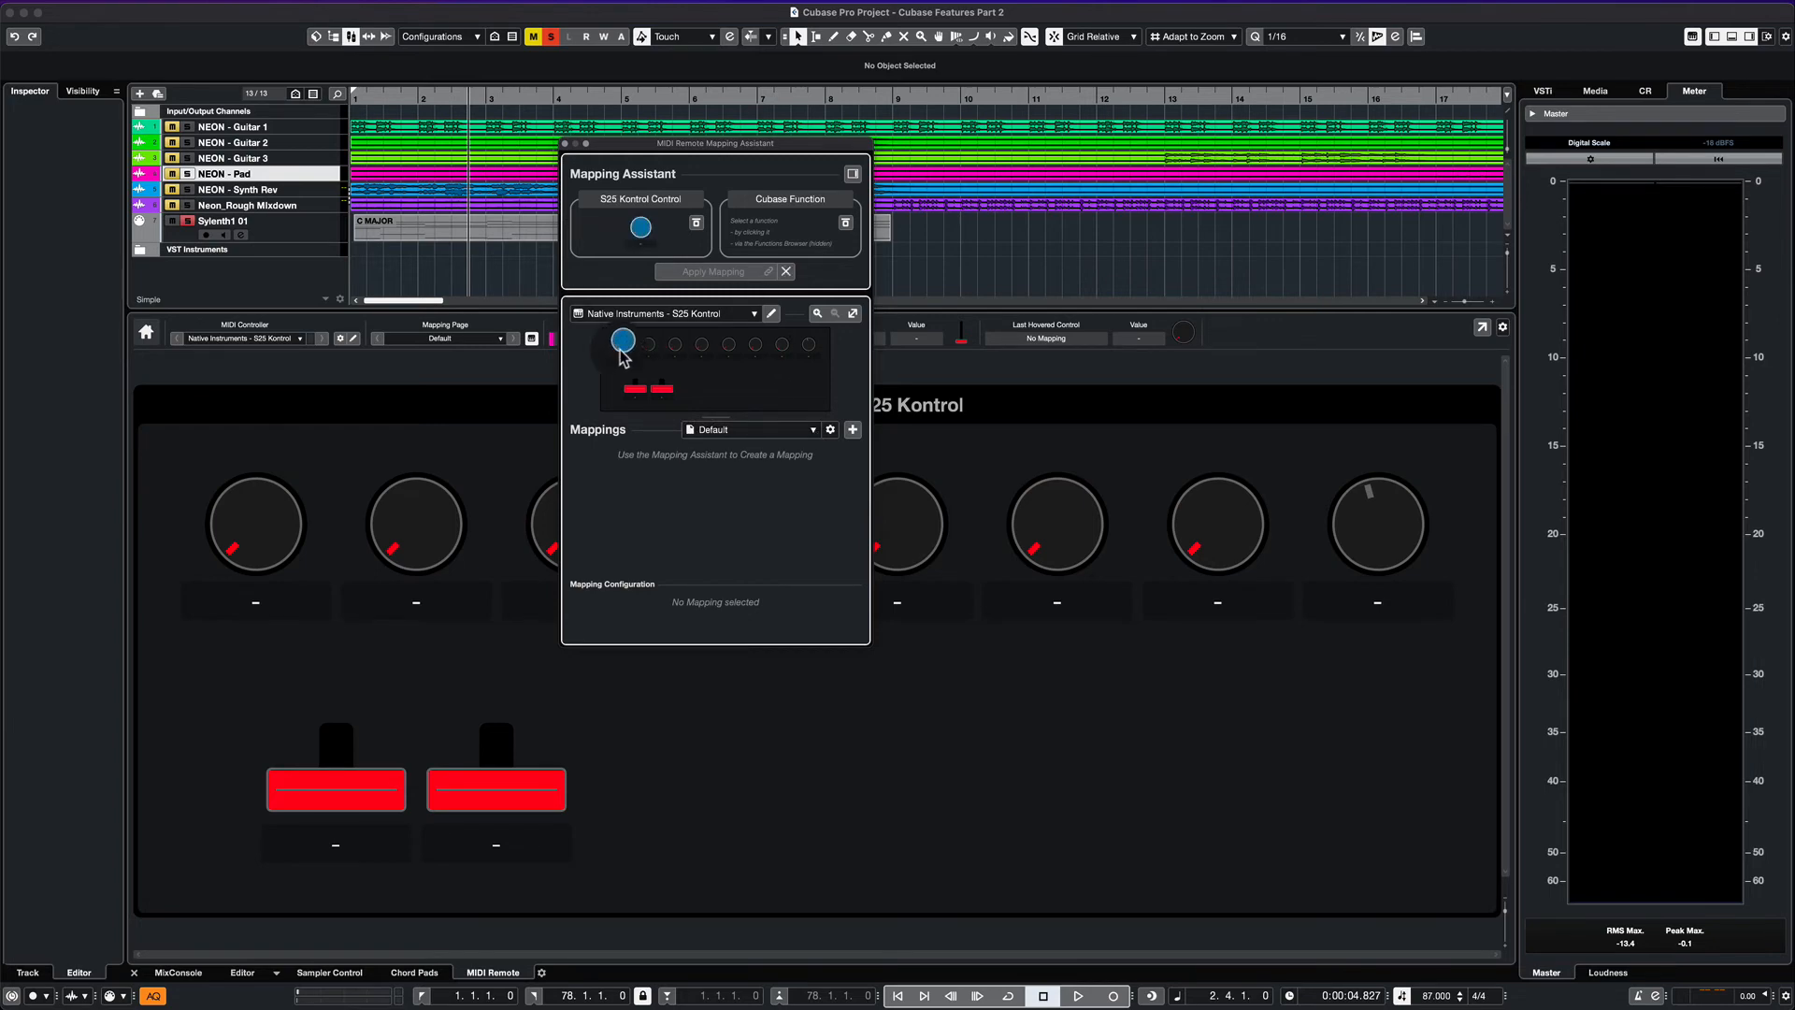
left_click(850, 223)
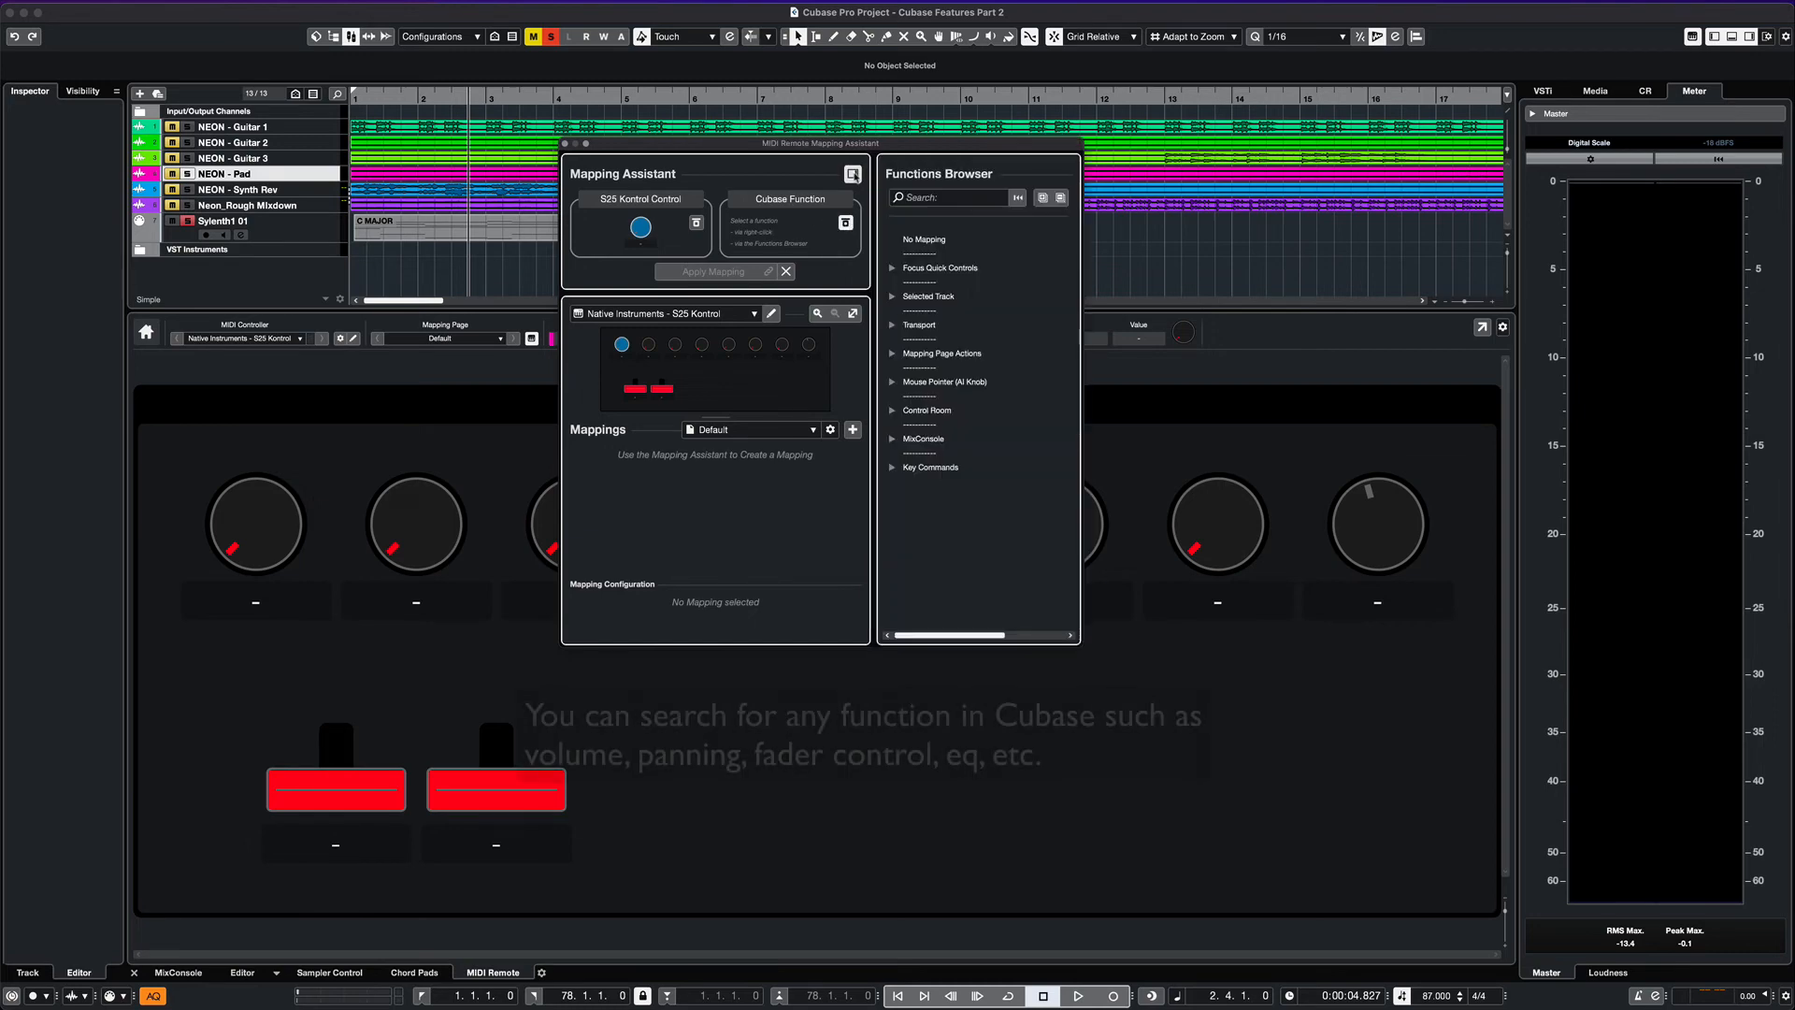
left_click(958, 197)
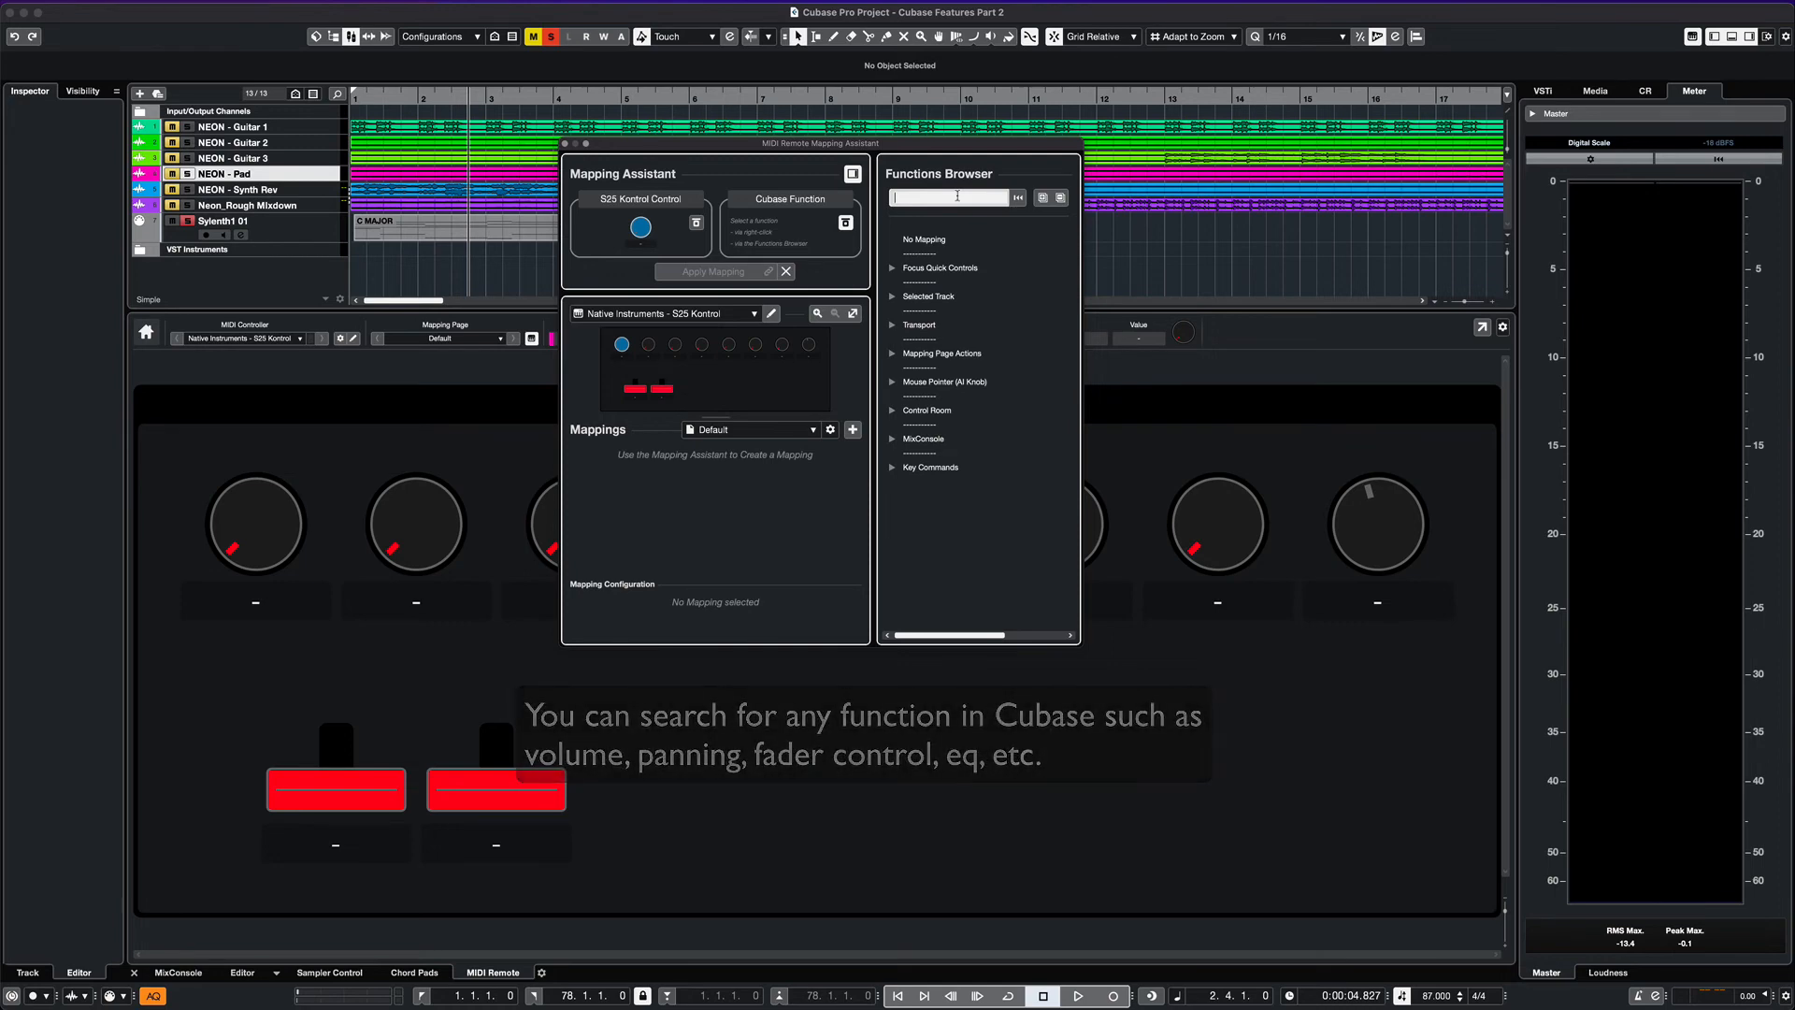
type("mute")
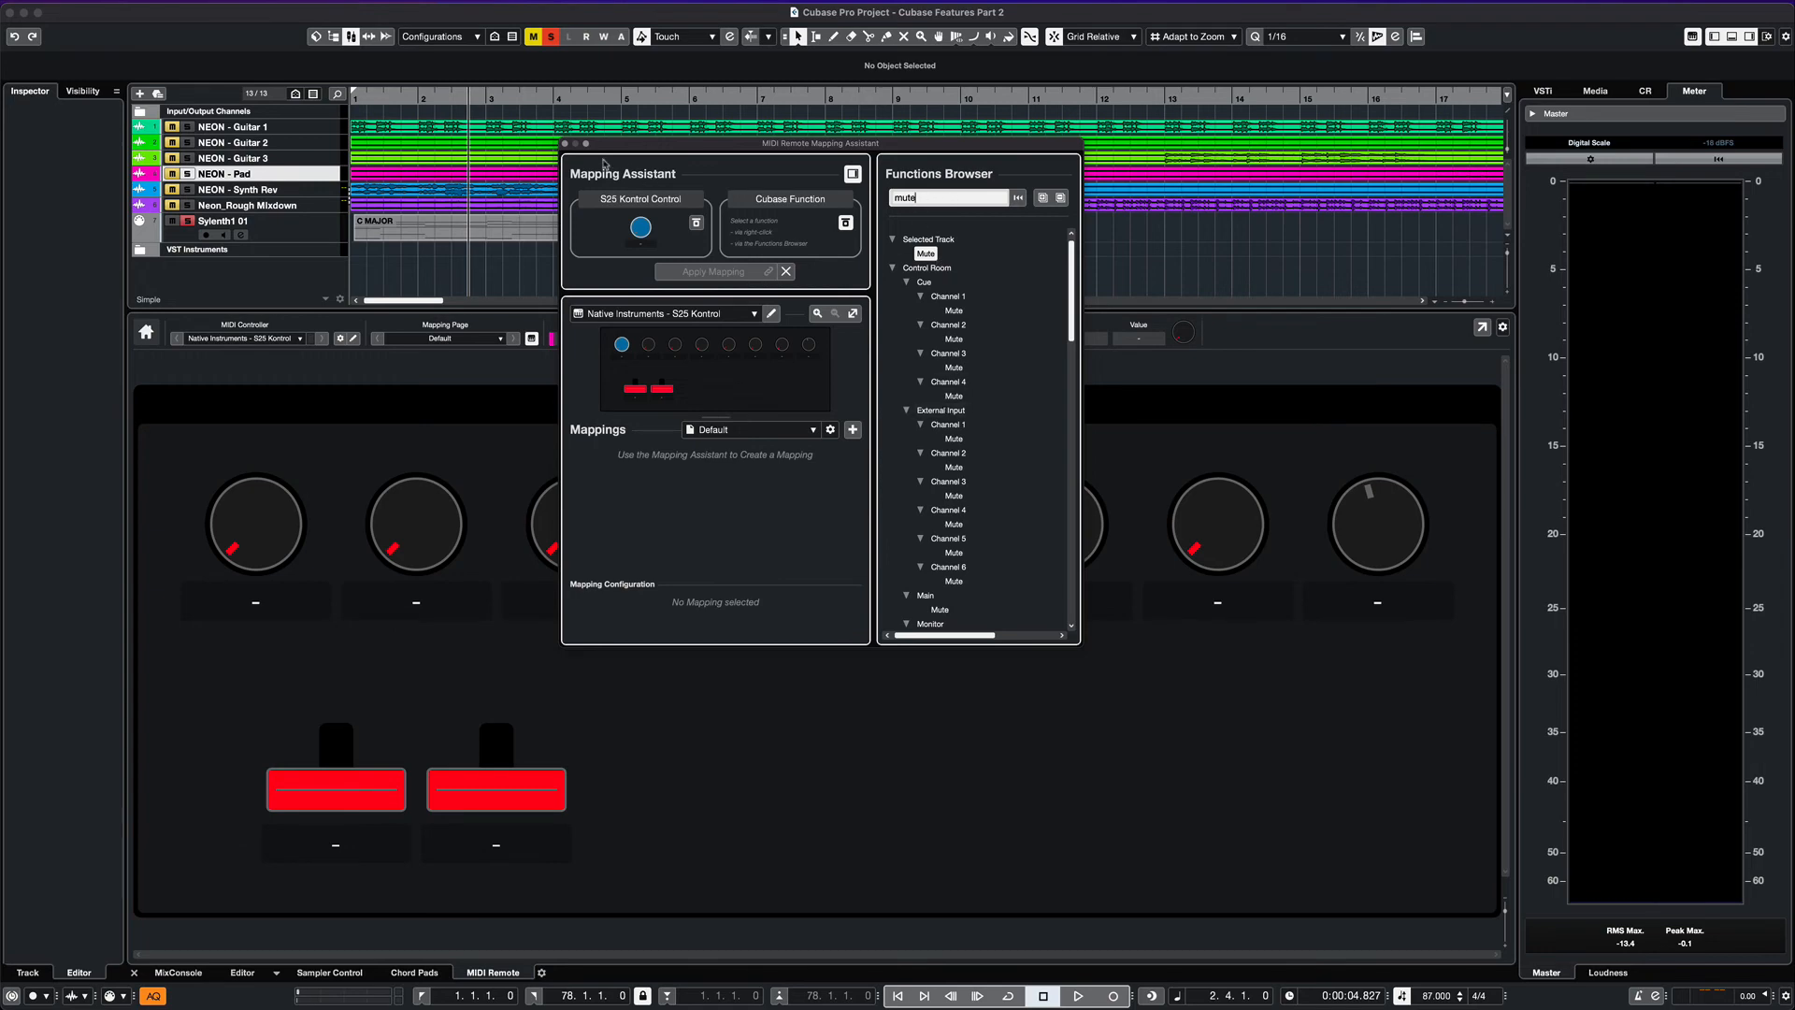
left_click(565, 144)
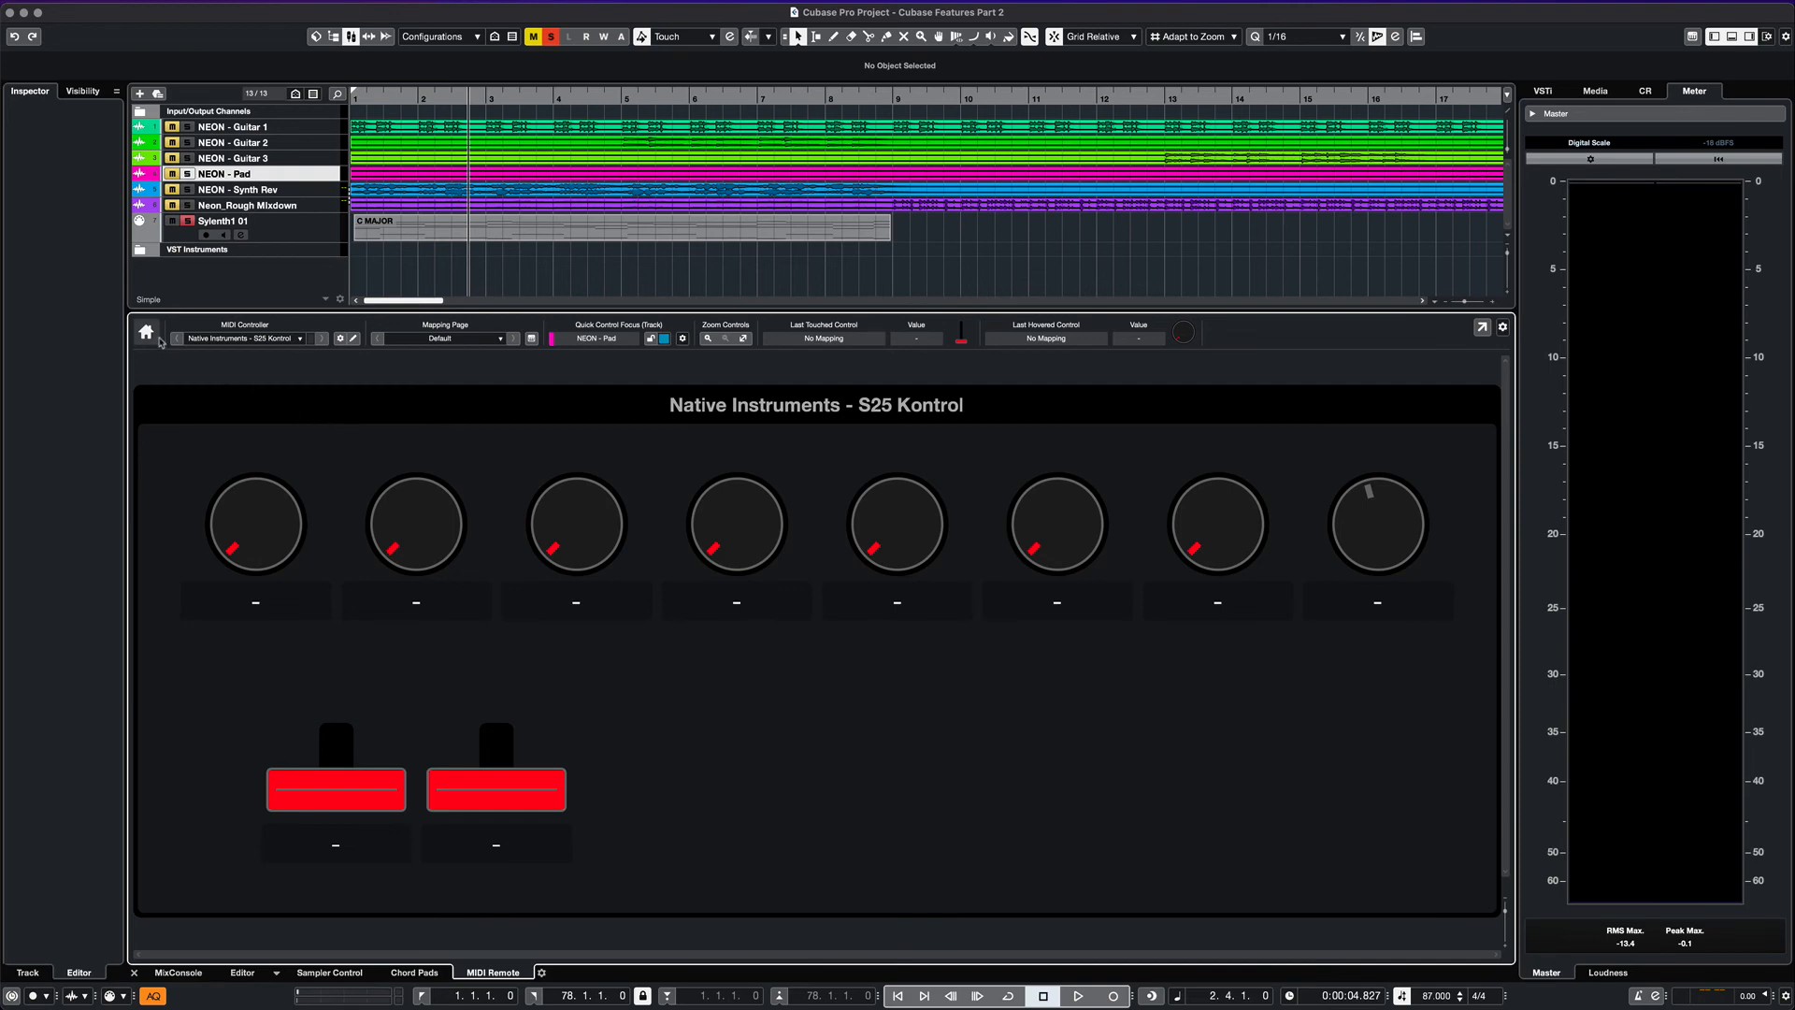
Step: Enlarge the track area above the MIDI Remote surface and show the VSTi rack with Sylenth1
left_click_drag(308, 313, 329, 616)
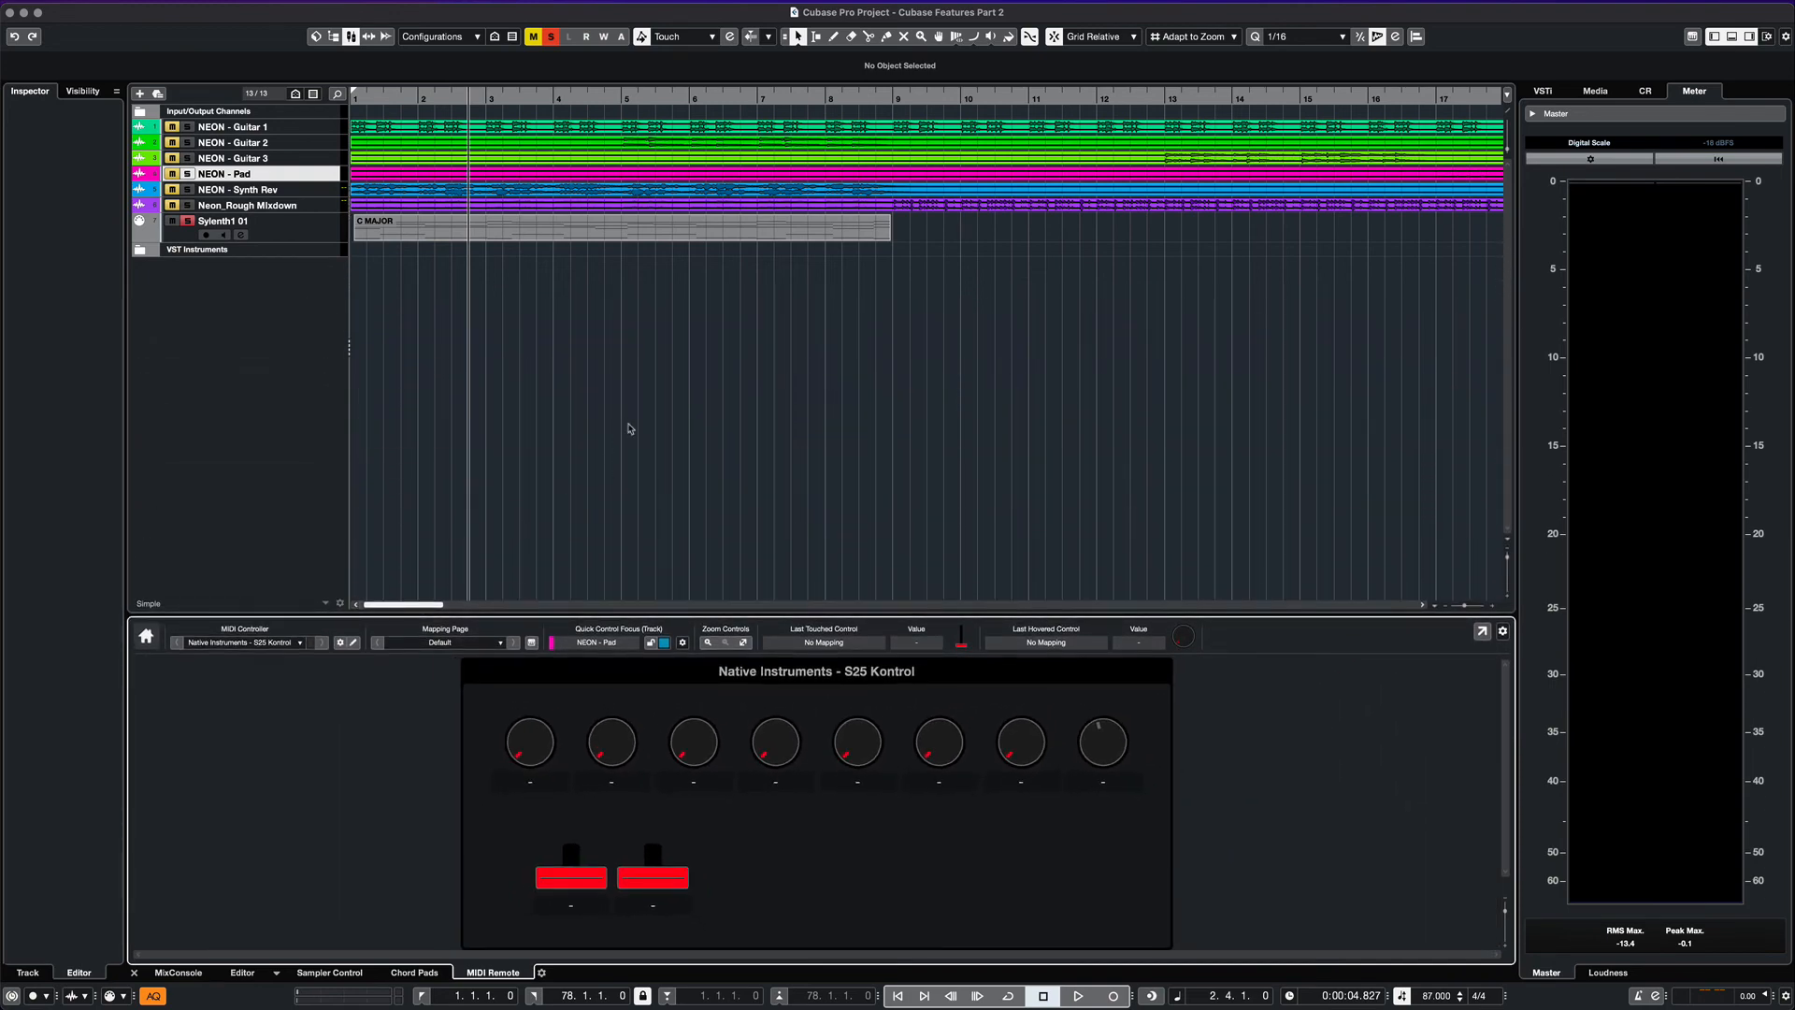
left_click(1541, 91)
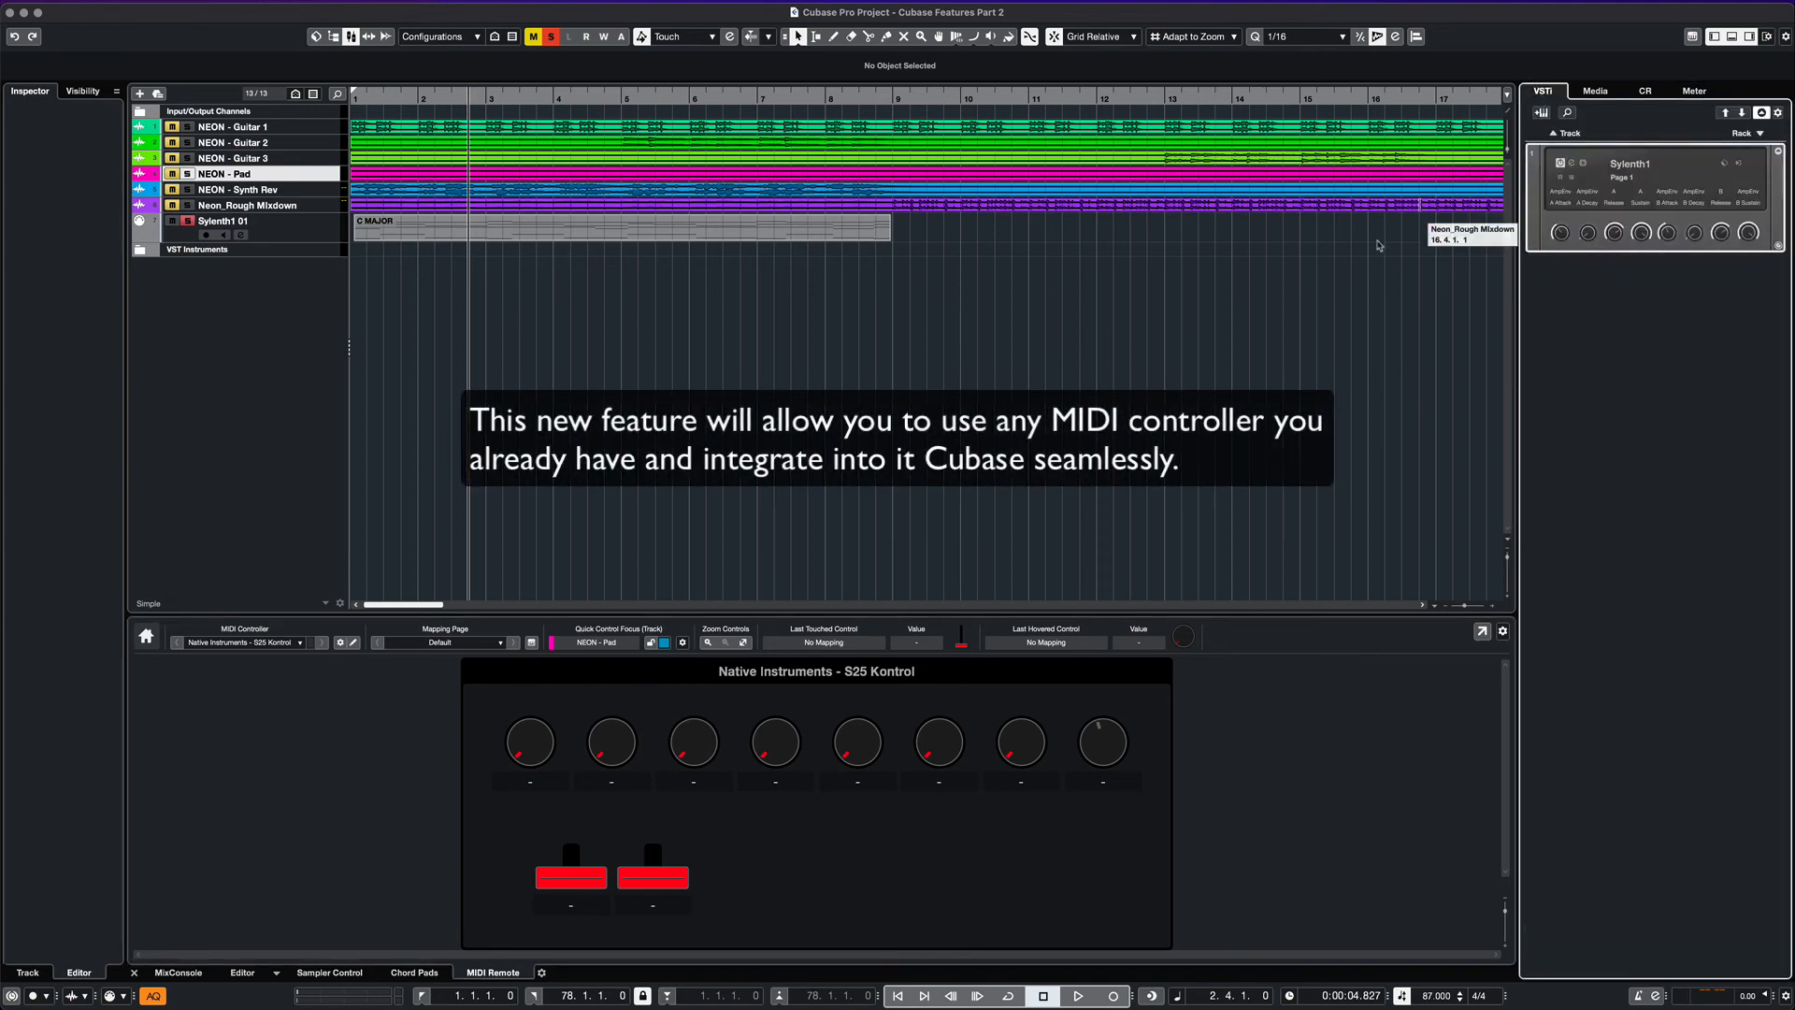